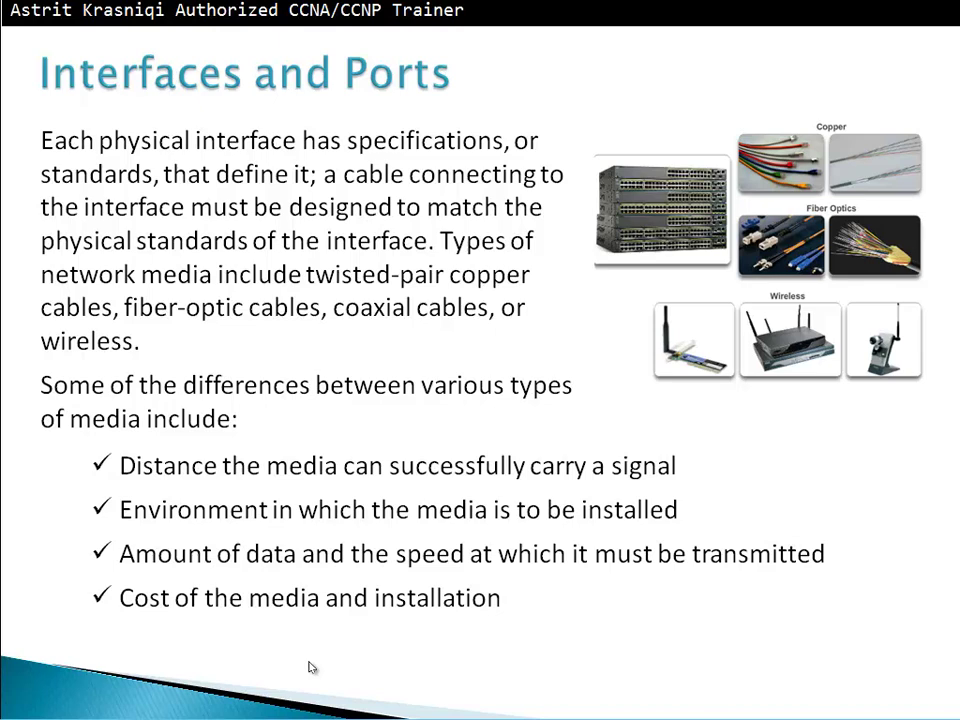
- Advance the presentation to the 'Configuring a Switch Virtual Interface' slide
click(311, 667)
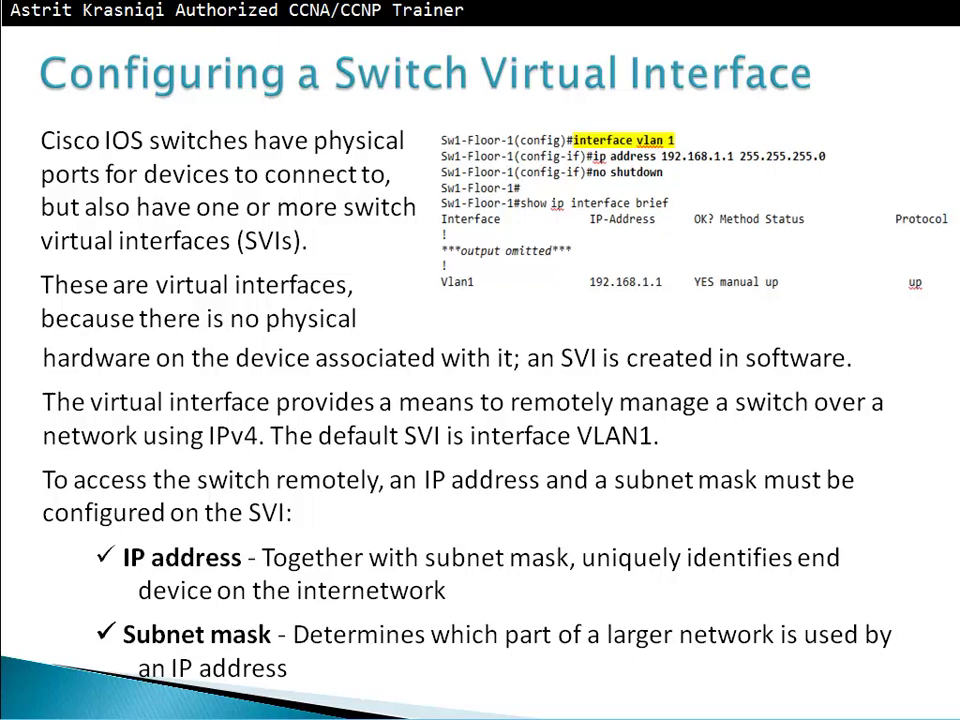
- Bring Packet Tracer forward and open PC0's terminal session to the switch
mouse_move(150, 715)
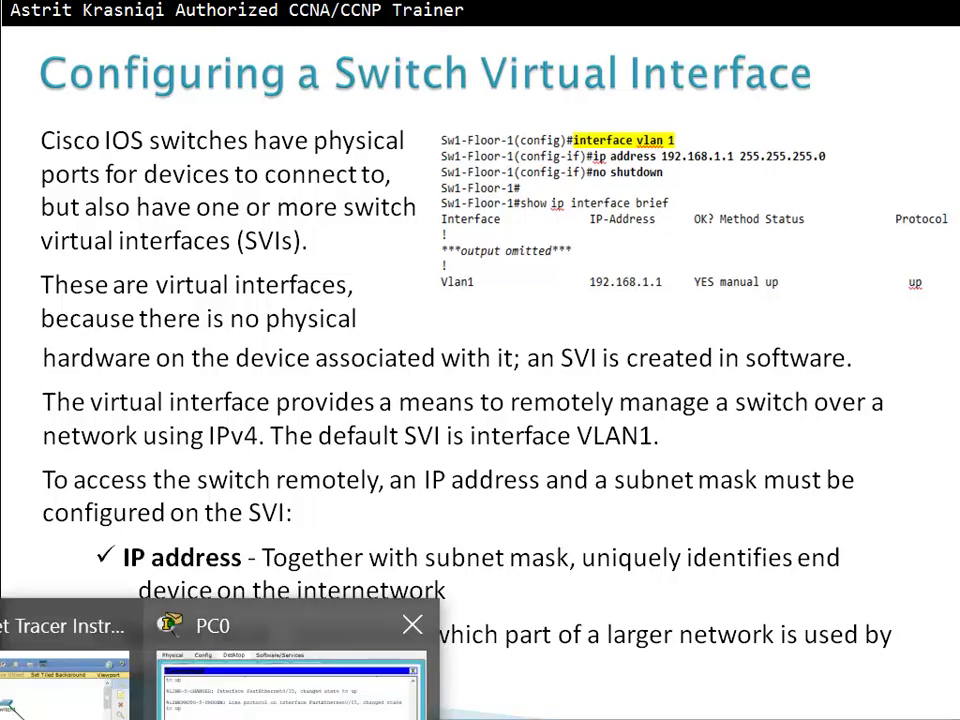
click(60, 685)
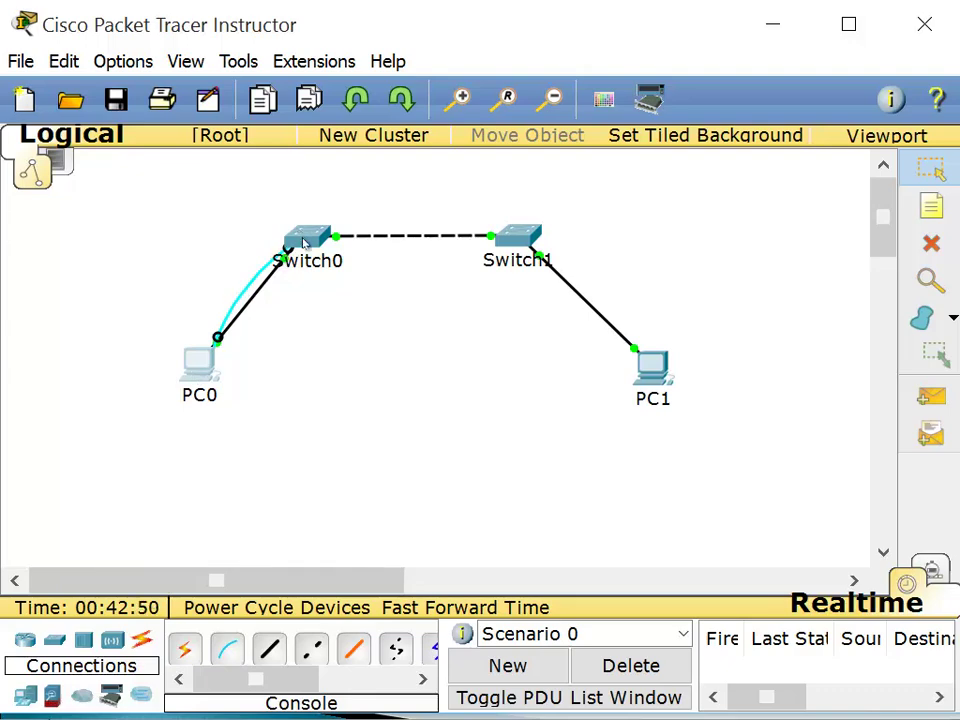
mouse_move(308, 243)
click(280, 690)
- Run show ip interface brief through to the end and highlight Vlan1 as unassigned and administratively down
click(377, 472)
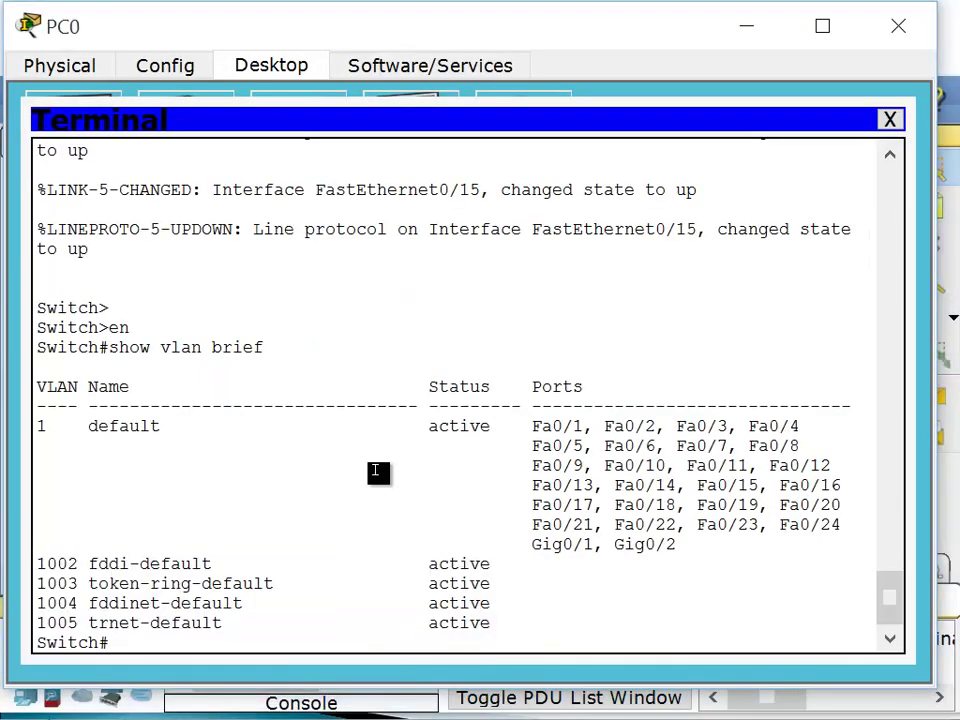
key(Return)
key(Return)
text(show )
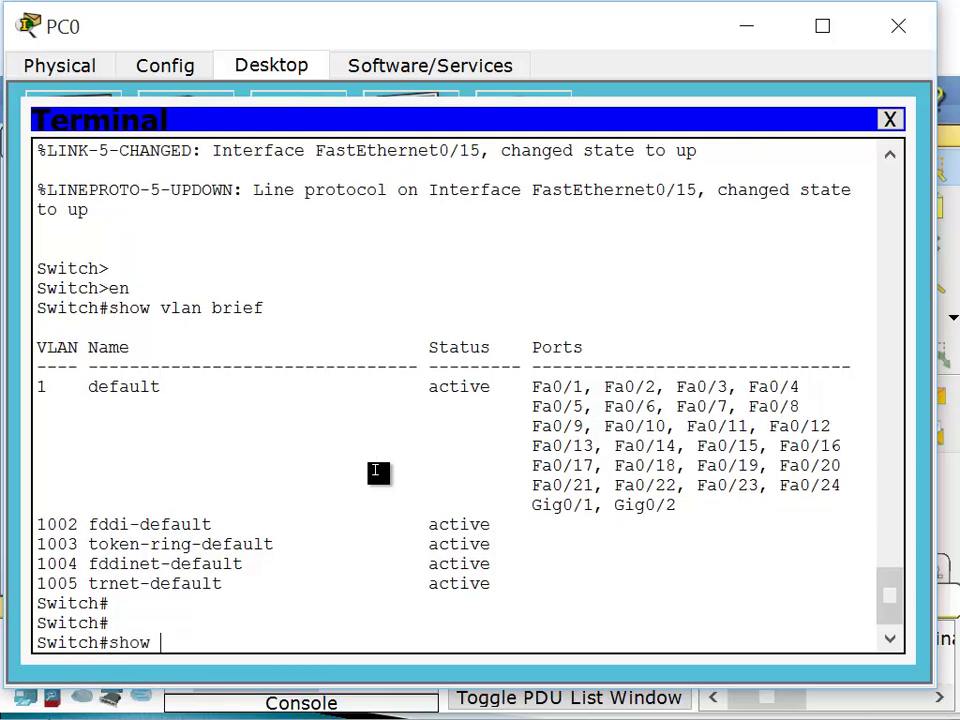
text(ip interface b)
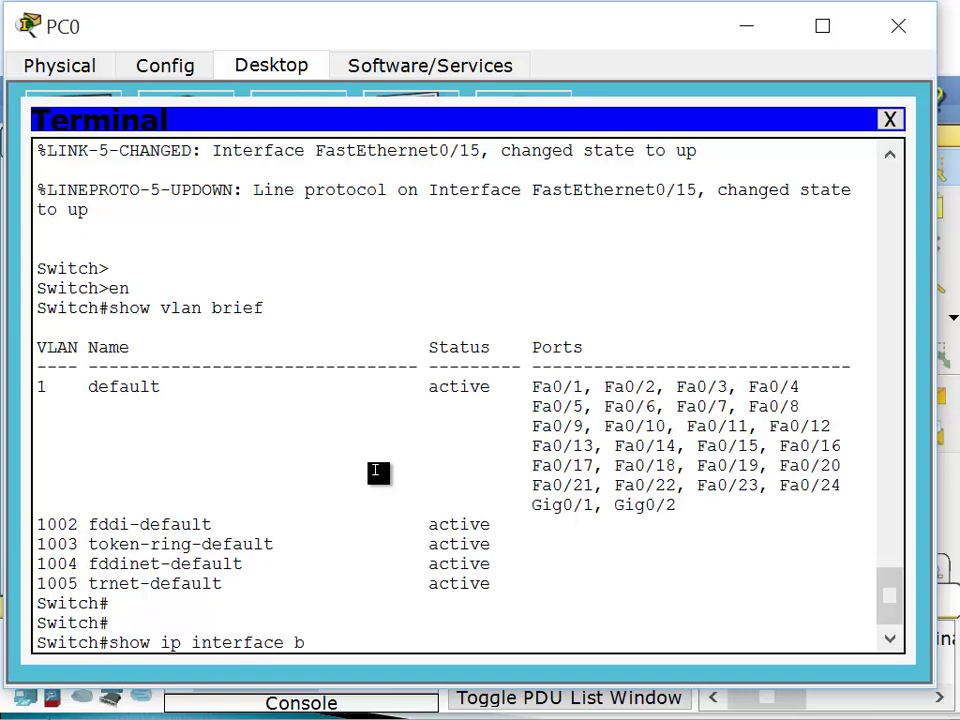
text(rief)
key(Return)
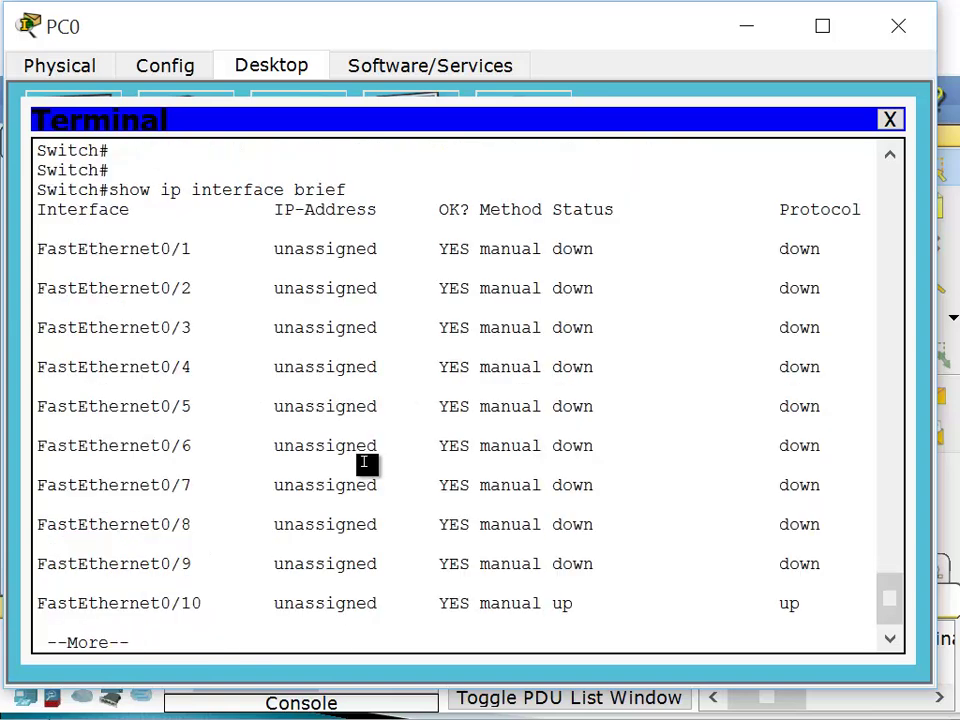
key(Return)
key(Return)
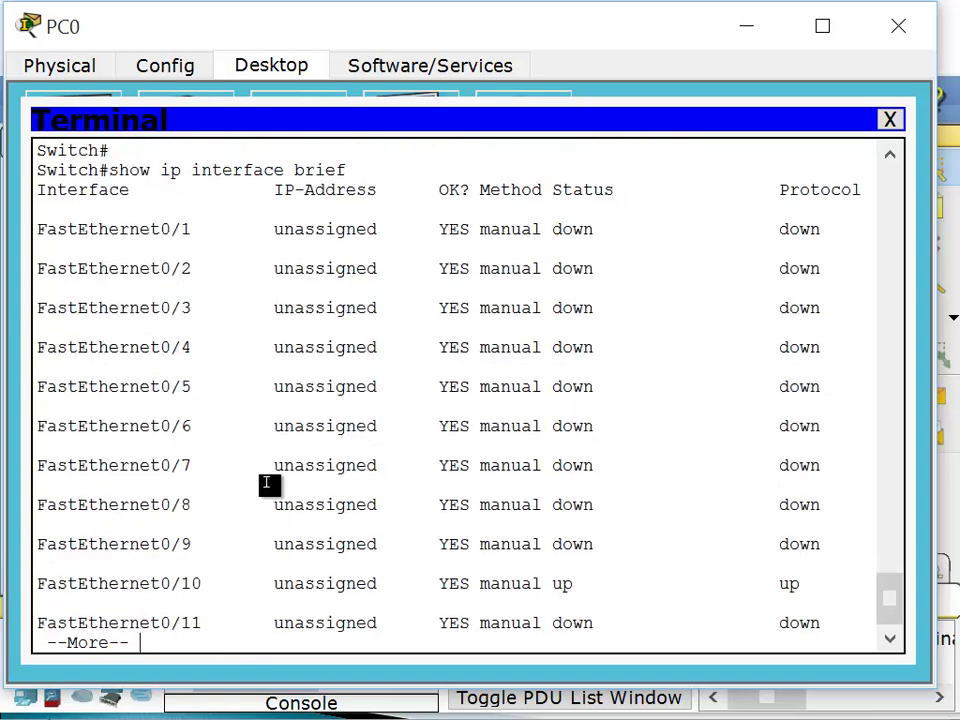
key(Return)
key(Return)
key(Return)
key(Return)
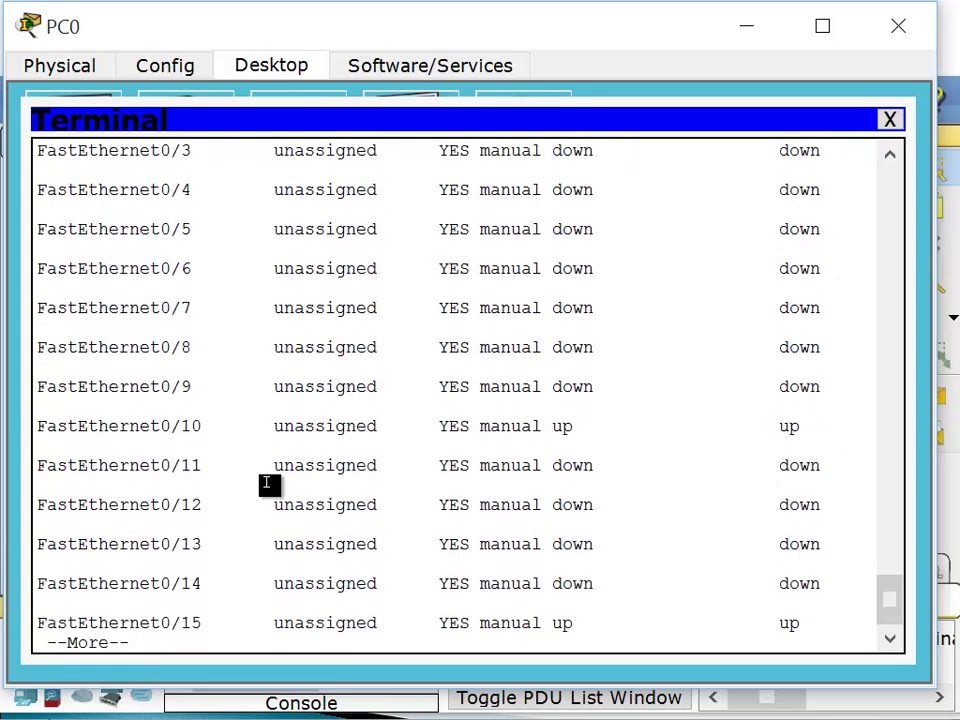
key(Return)
key(Return)
key(Return)
key(Return)
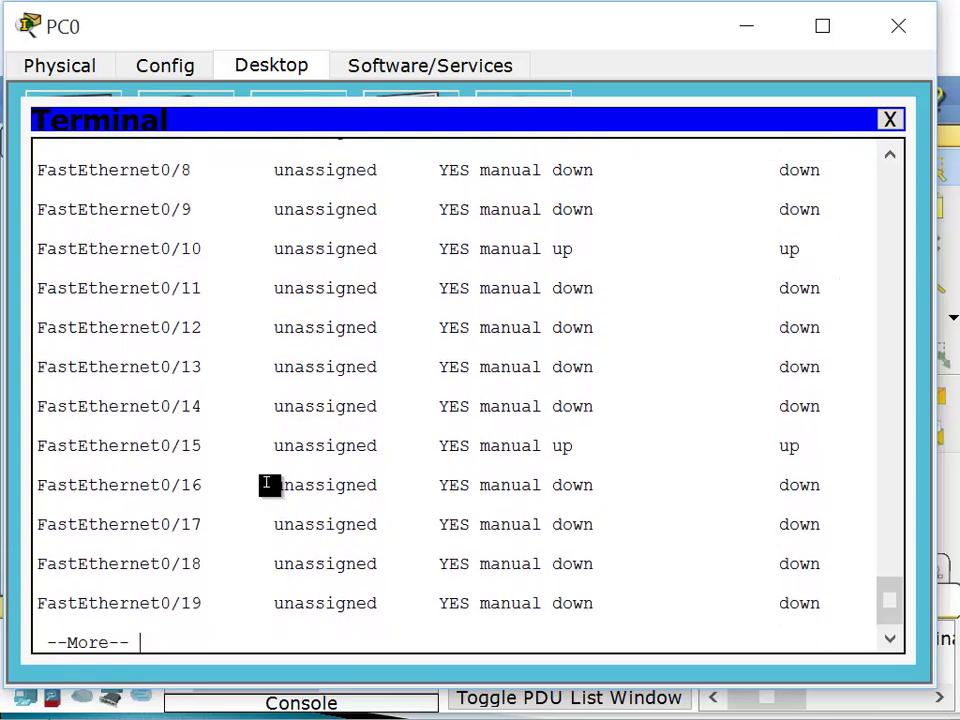
key(Return)
key(Return)
key(Return)
key(Return)
key(Return)
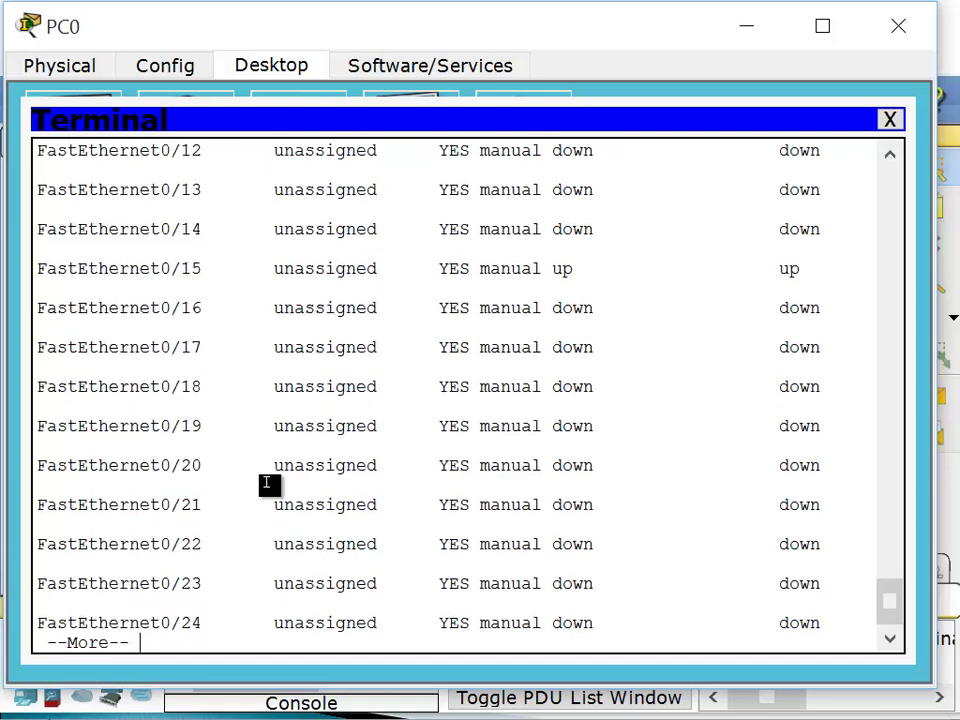
key(Return)
key(Return)
key(Return)
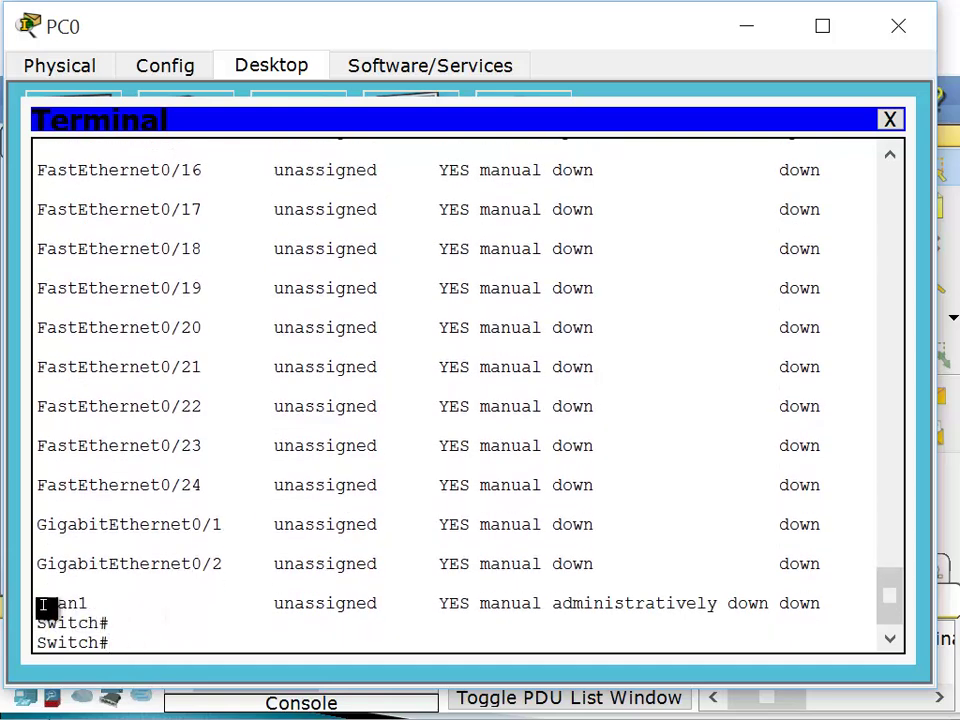
drag(40, 600, 827, 614)
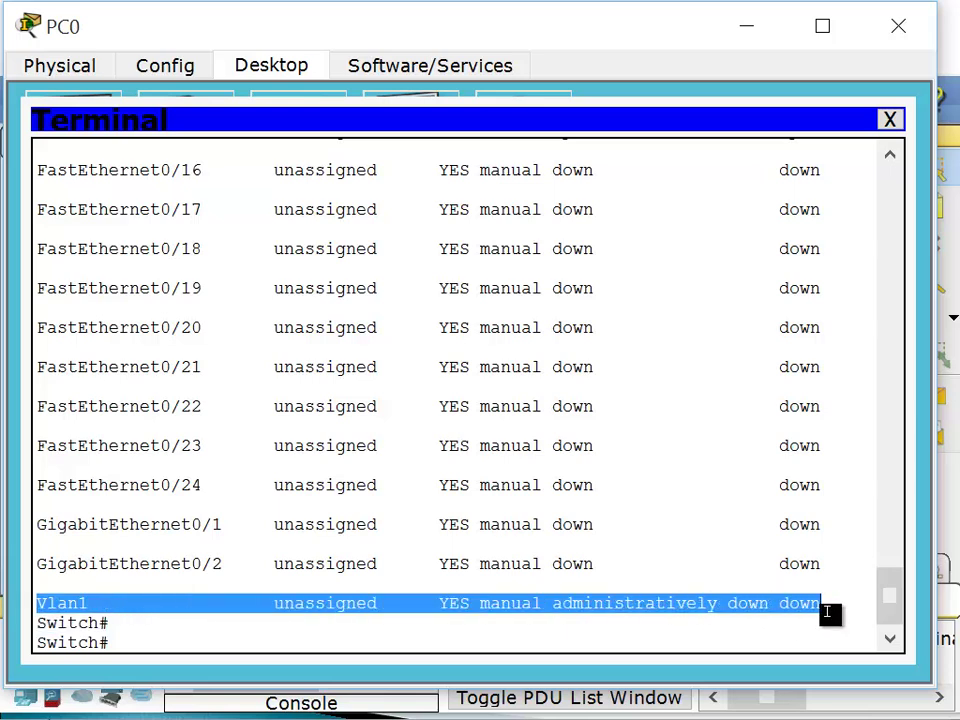
- Enter global configuration mode and select interface fa0/24
text(c)
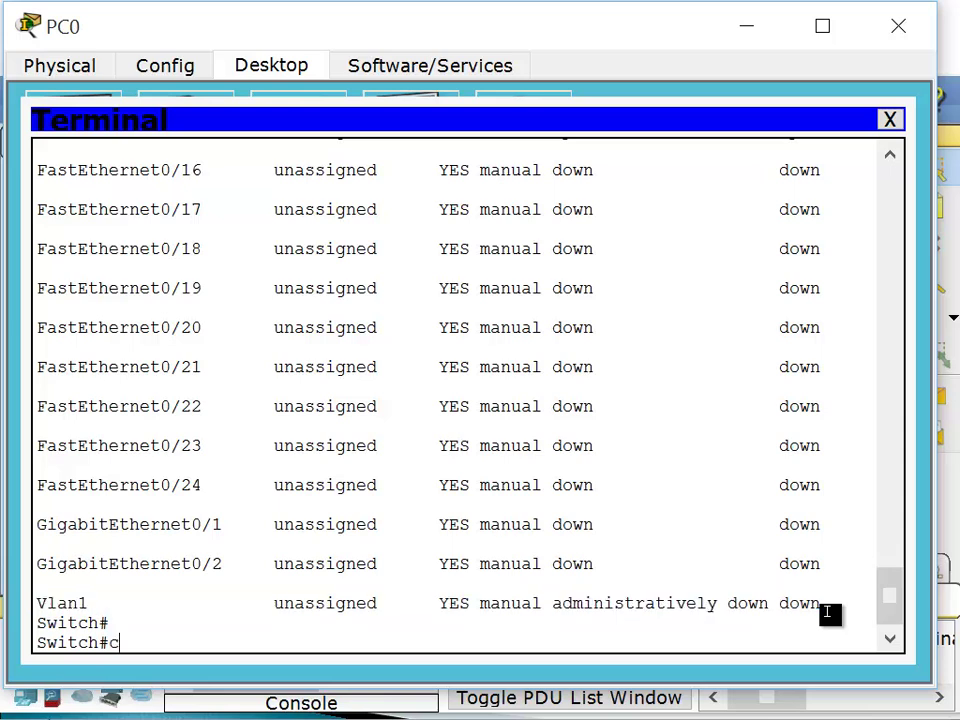
text(onfigure )
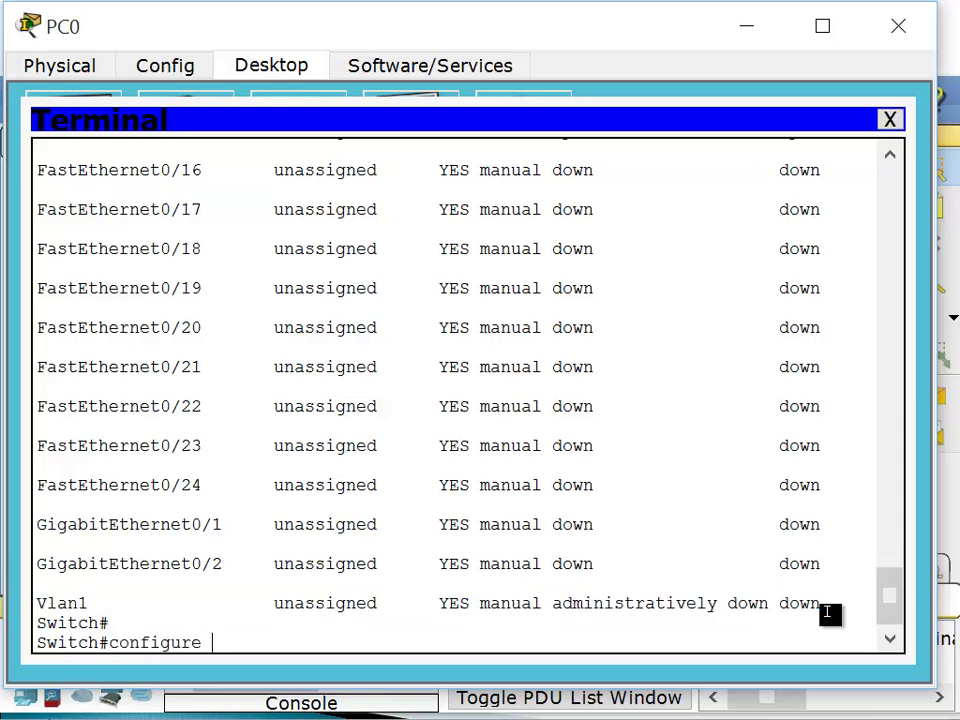
text(terminal)
key(Return)
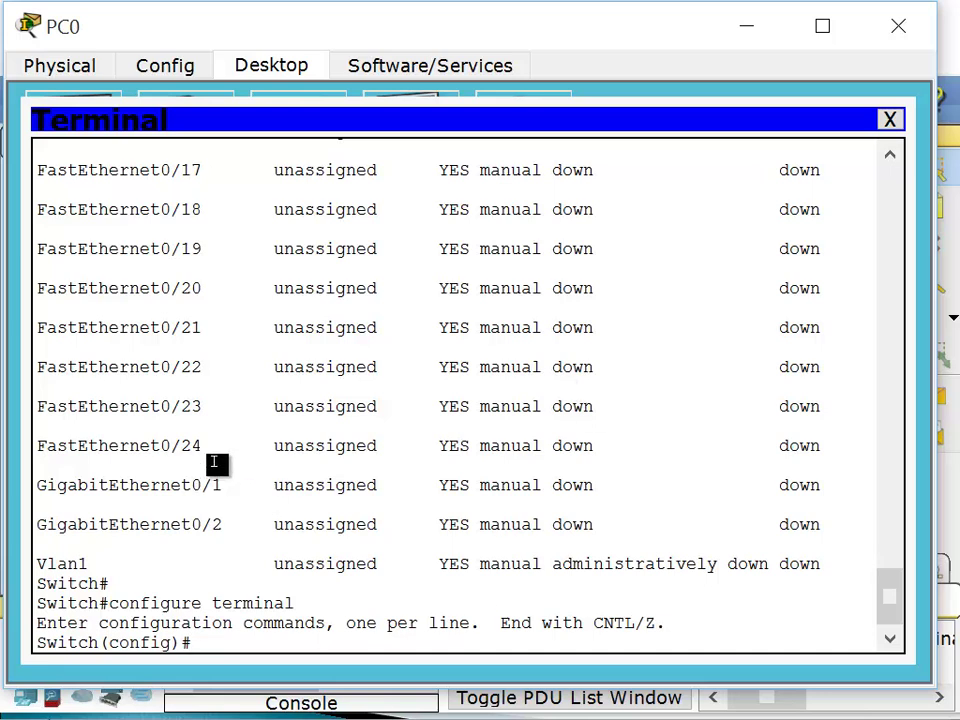
text(intet)
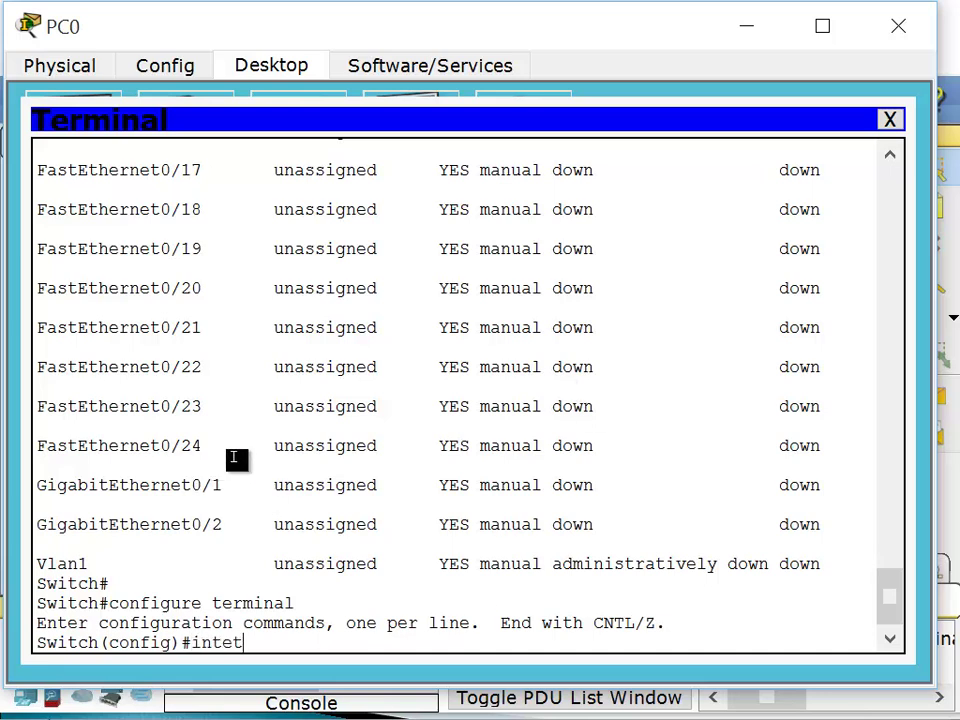
key(BackSpace)
text(rface fa0/)
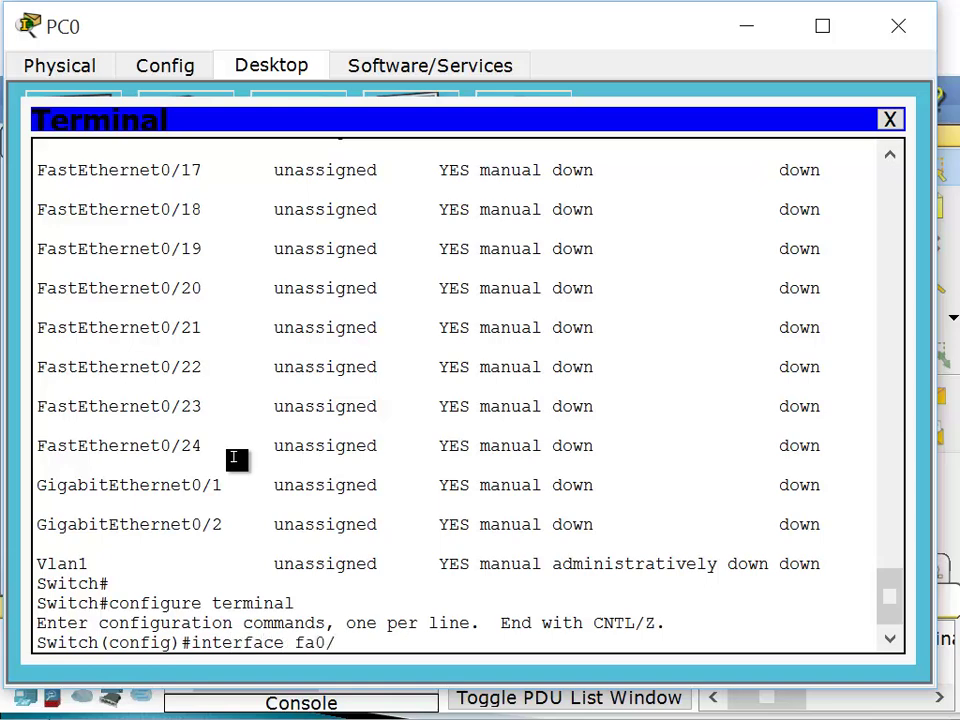
text(24)
key(Return)
drag(204, 431, 36, 431)
click(360, 461)
- Try assigning 10.1.1.1 255.255.255.0 to fa0/24 and note the Invalid input error
text(ip address)
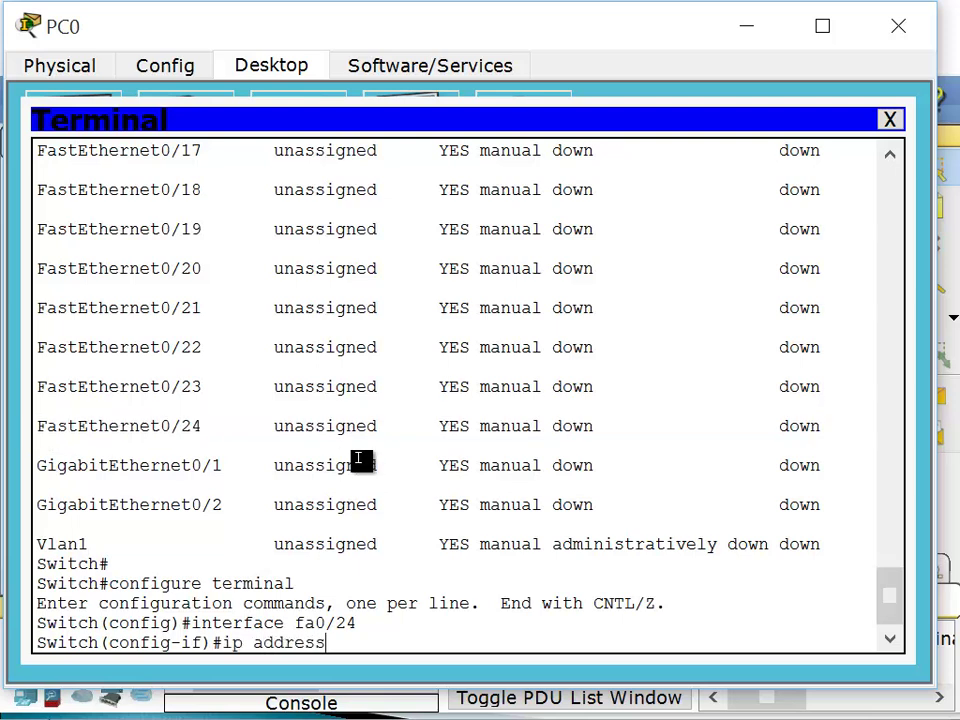
text( 10.1.1.1 255.255.255.0)
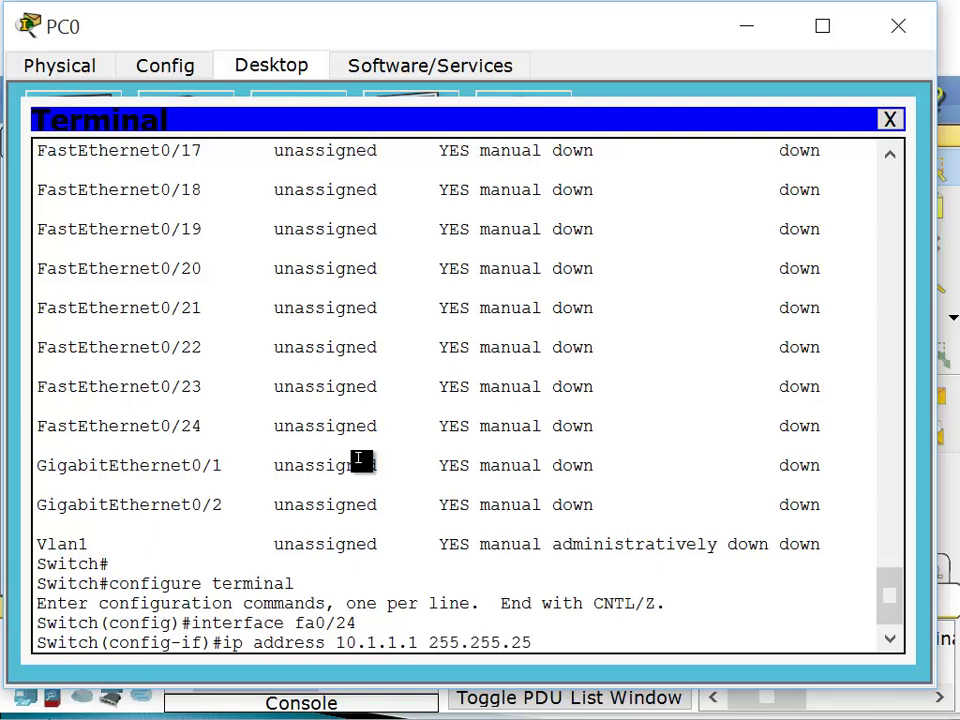
key(Return)
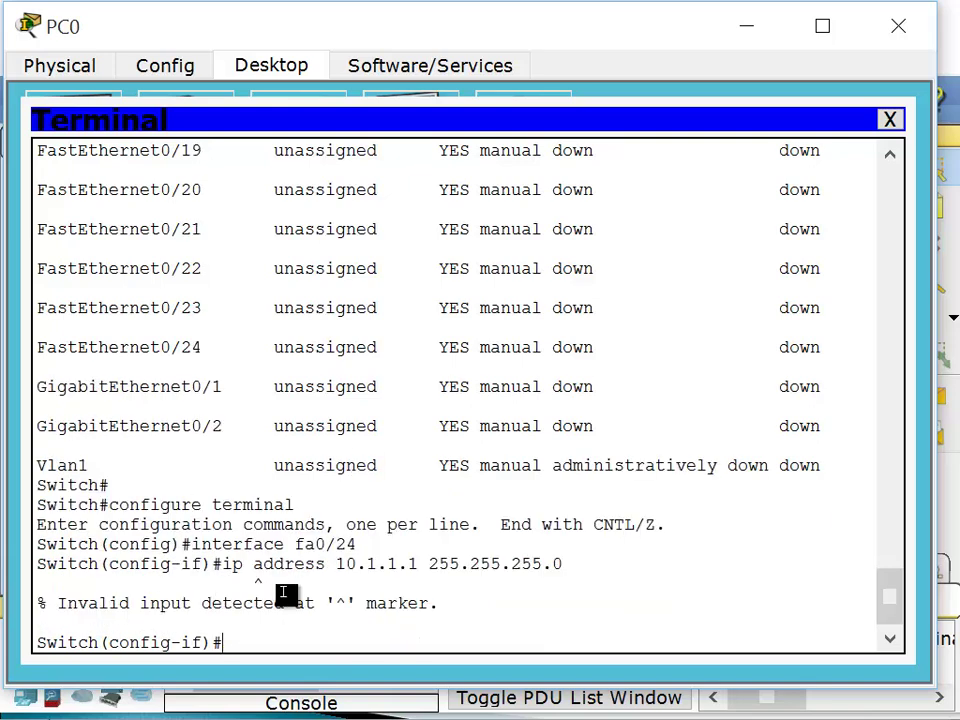
mouse_move(408, 604)
mouse_down()
mouse_move(206, 591)
mouse_move(100, 603)
mouse_move(178, 603)
mouse_move(287, 581)
mouse_move(250, 580)
mouse_up()
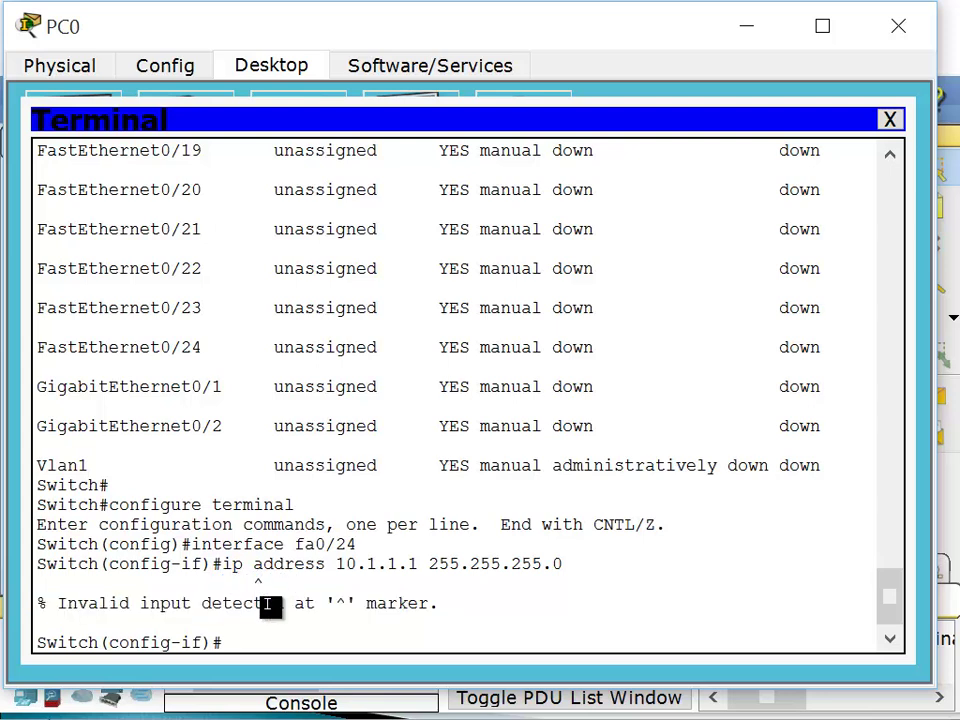
- Under interface vlan 1, assign 10.1.1.1 255.255.255.0 and enable it with no shutdown
drag(98, 463, 290, 543)
text(i)
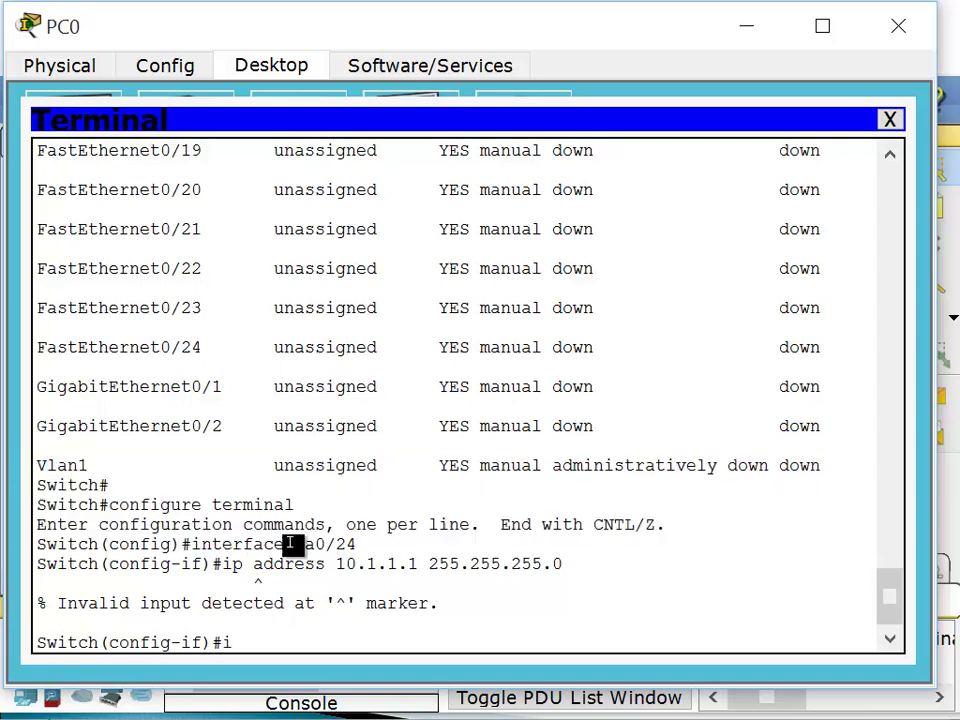
text(nterface vlan 1)
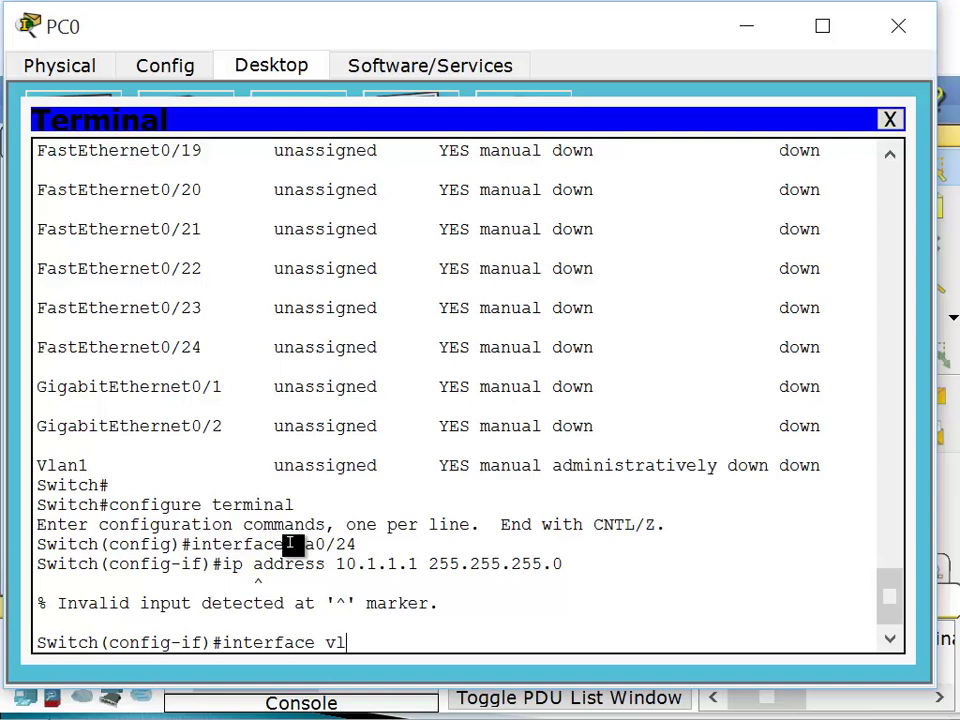
key(Return)
text(i)
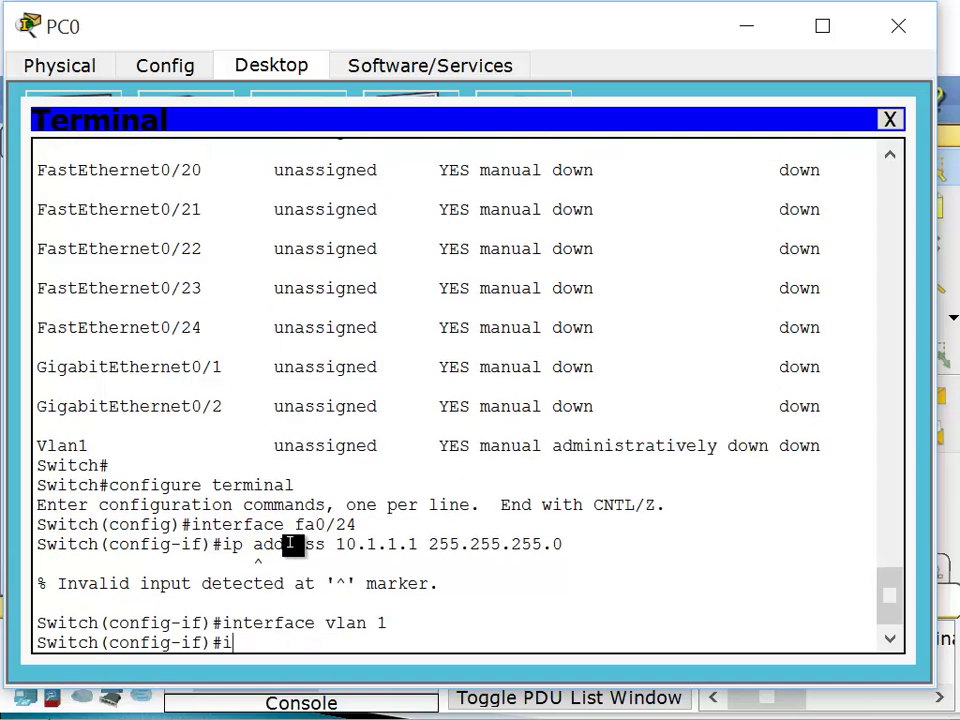
text(p address )
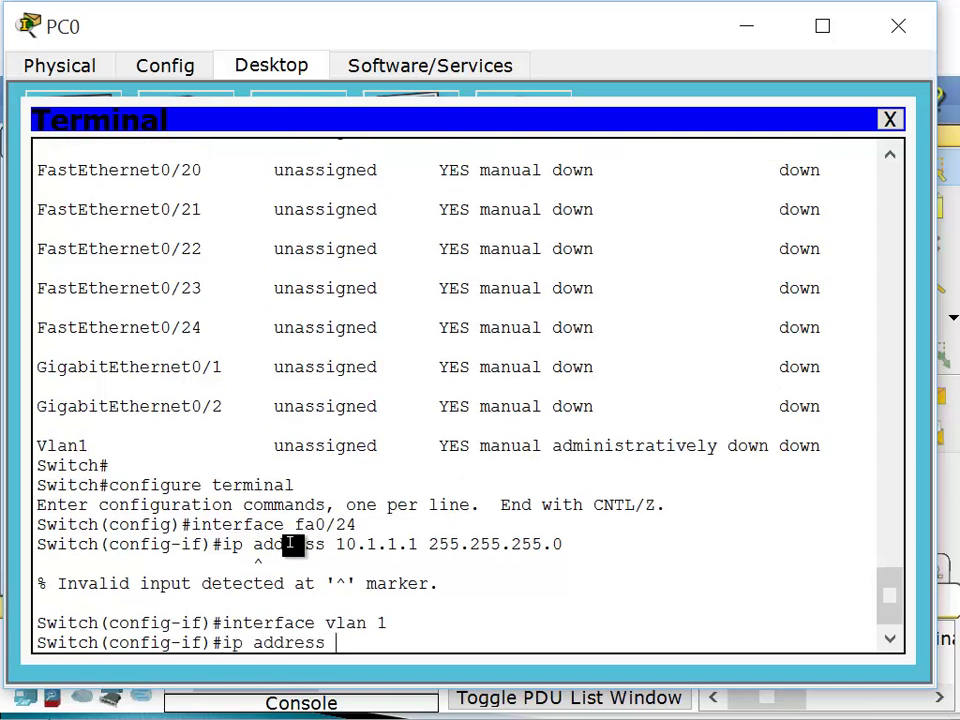
text(10.1.1.1 255.255.255.0)
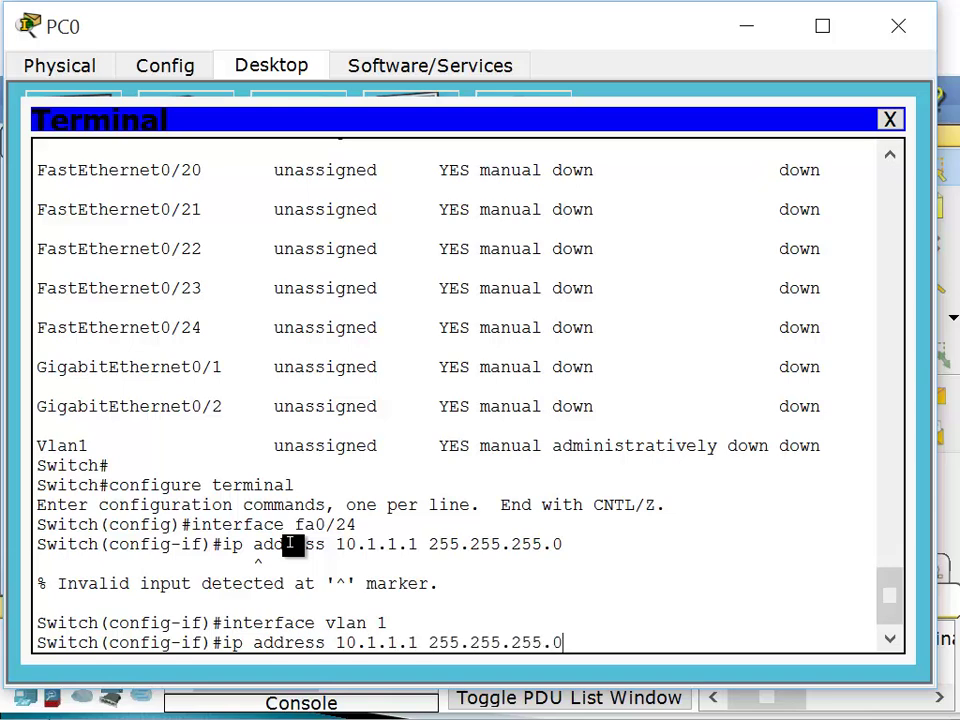
key(Return)
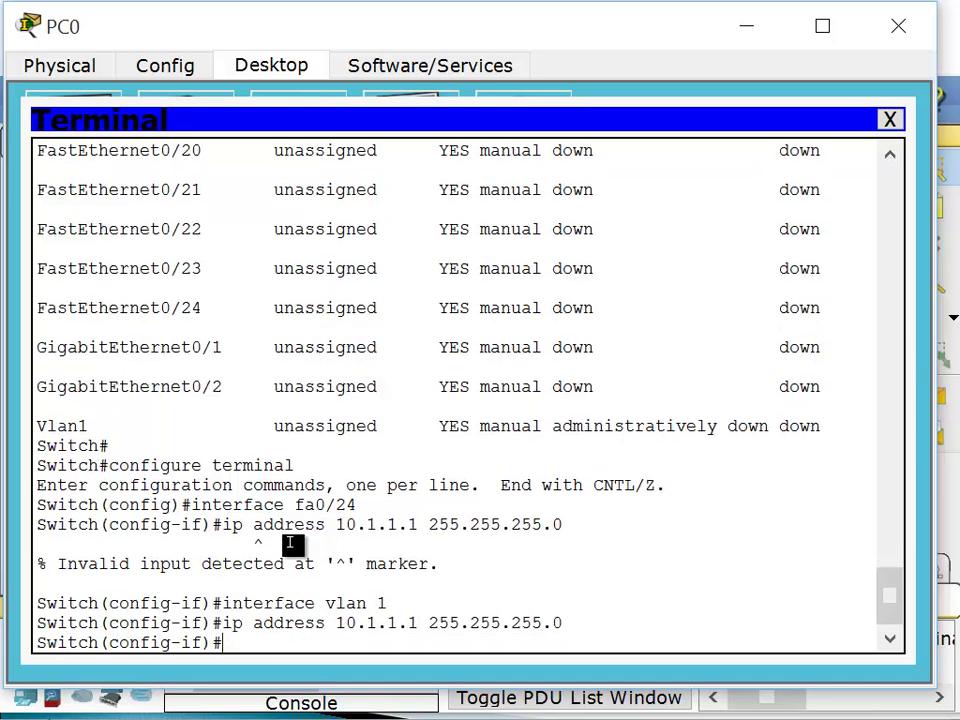
text(no shutdown)
key(Return)
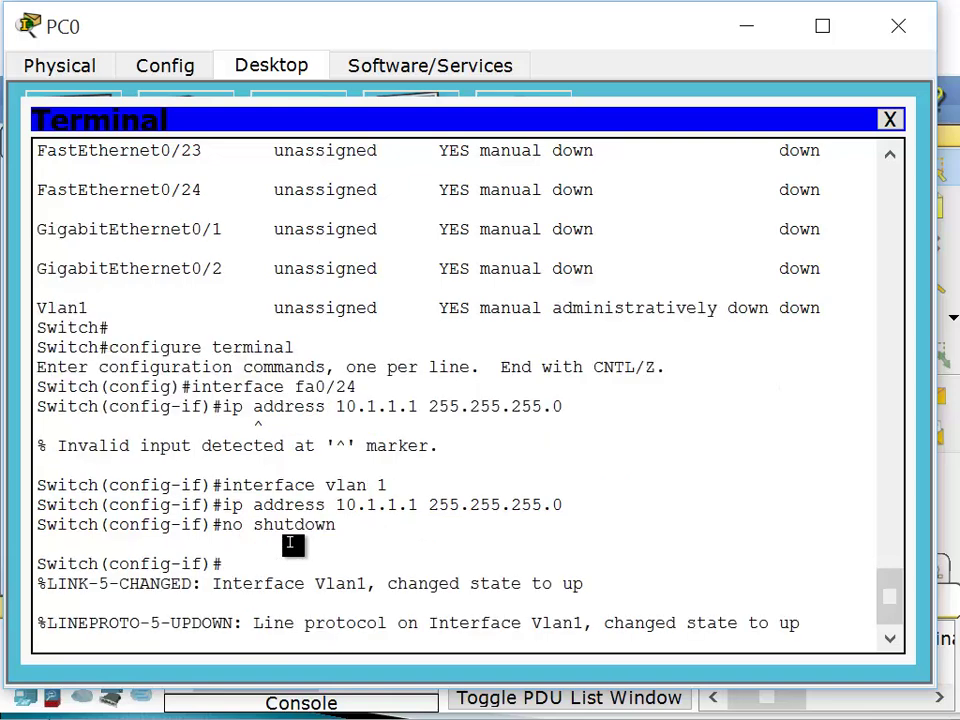
key(Return)
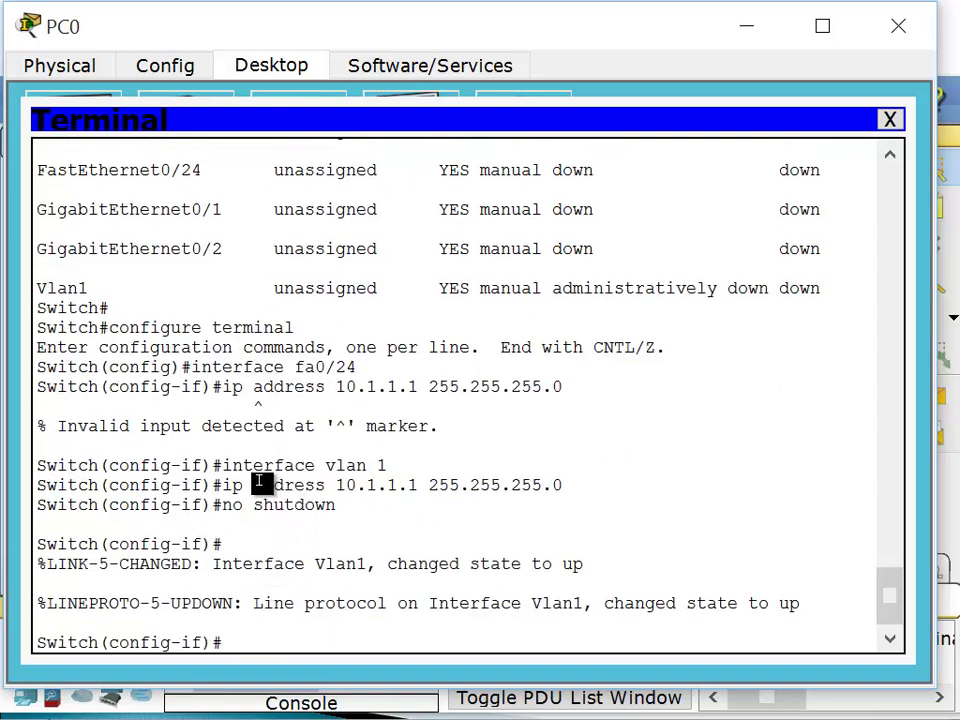
drag(233, 466, 414, 462)
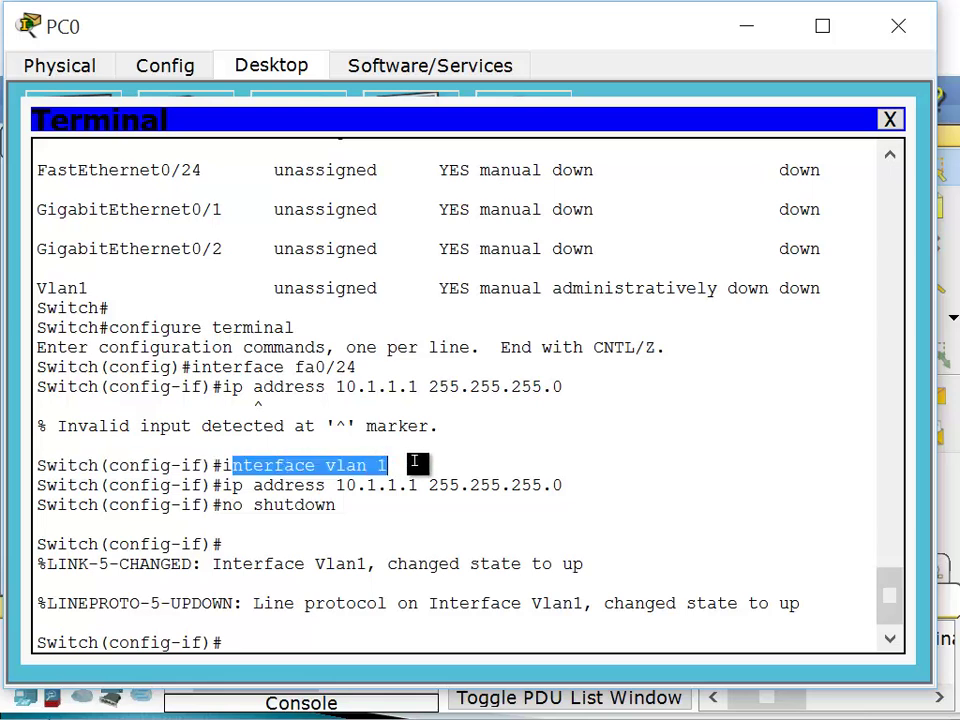
drag(349, 508, 223, 485)
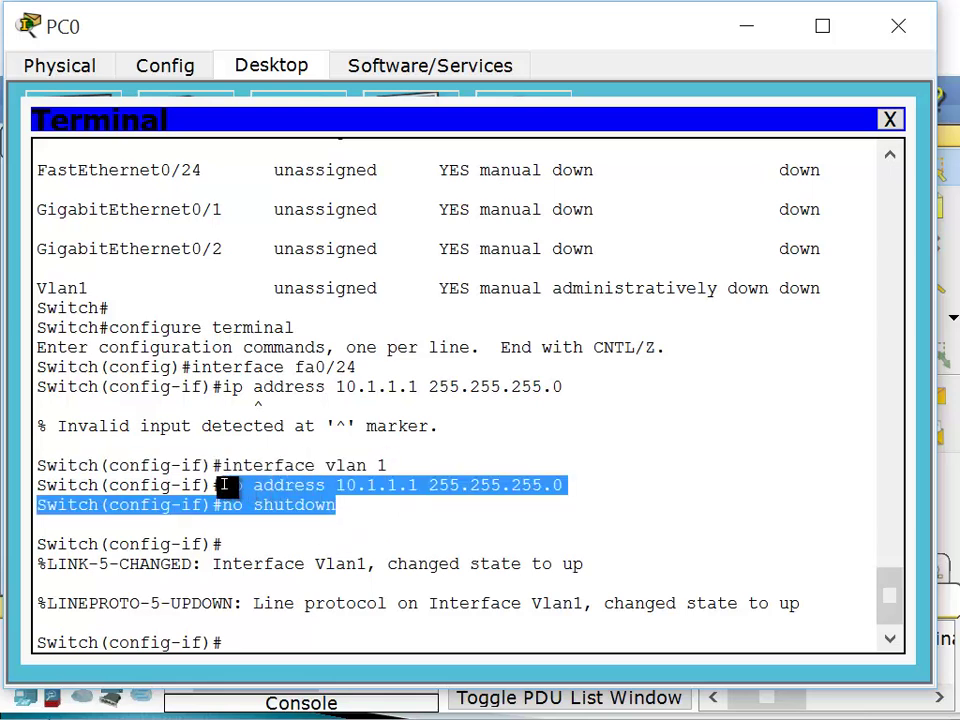
- Exit with end, re-run show ip interface brief, and confirm Vlan1 at 10.1.1.1, up/up
click(246, 636)
text(end)
key(Return)
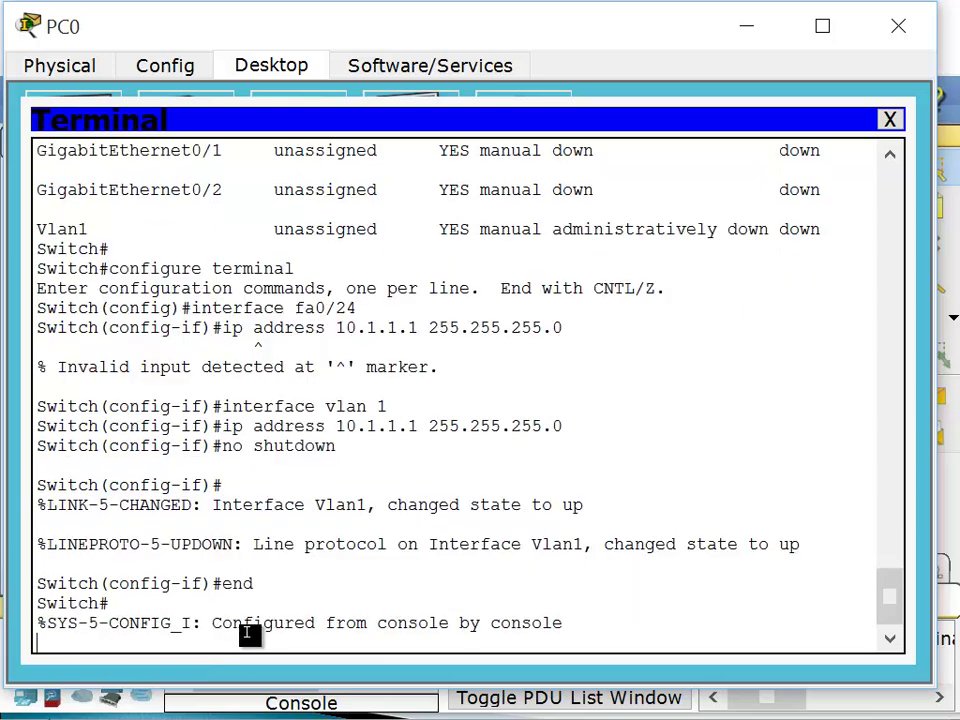
text(show i)
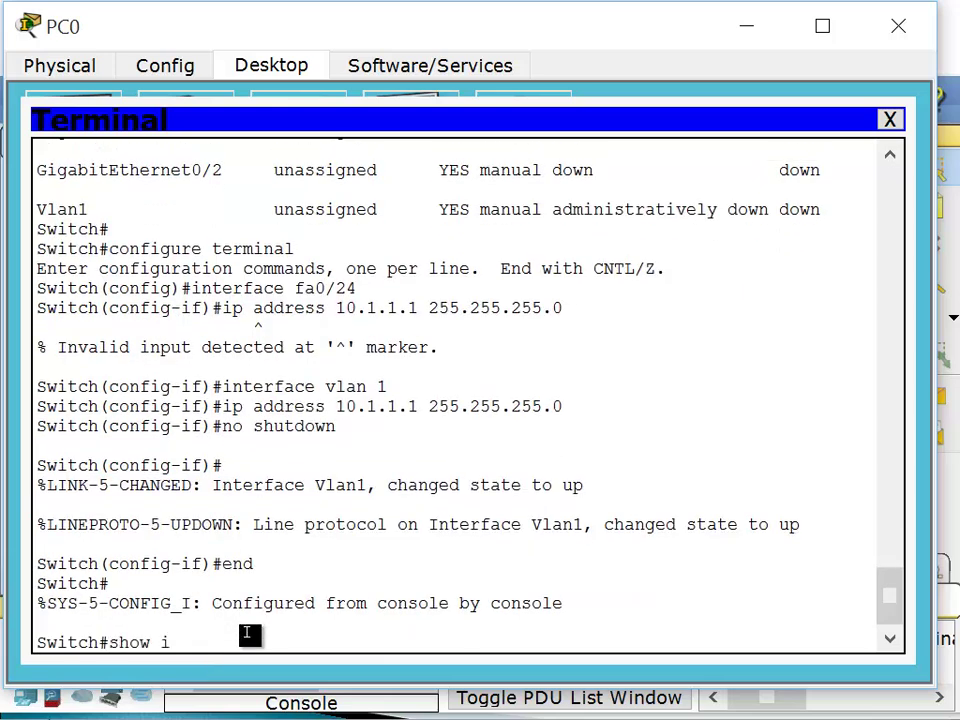
text(p interface brief)
key(Return)
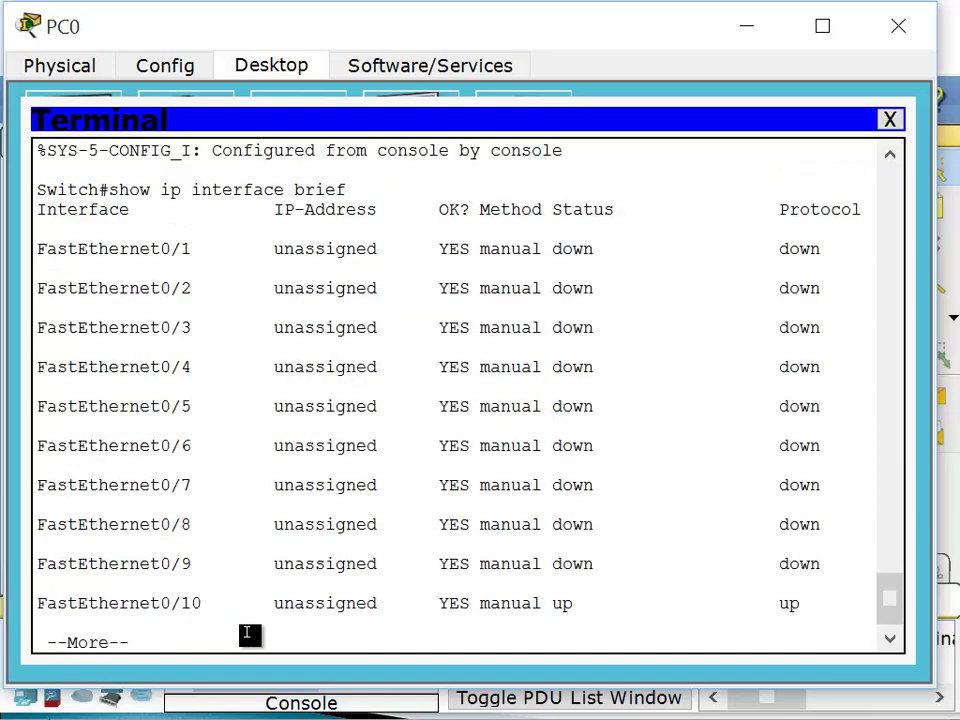
key(space)
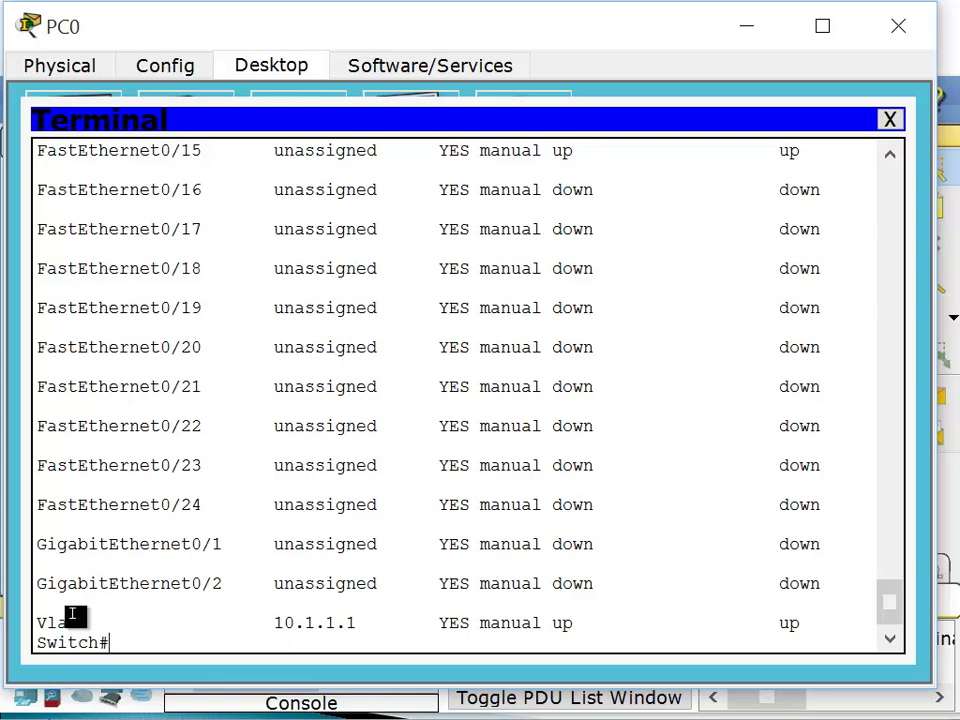
drag(48, 622, 88, 622)
drag(263, 622, 428, 622)
drag(547, 622, 583, 622)
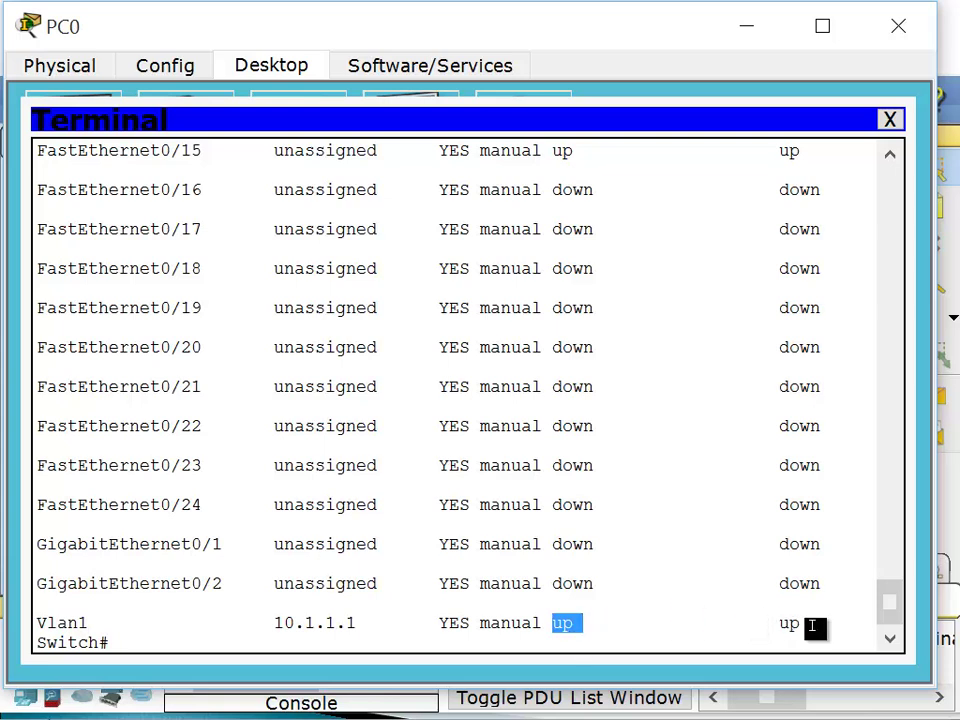
drag(797, 636, 767, 627)
click(435, 514)
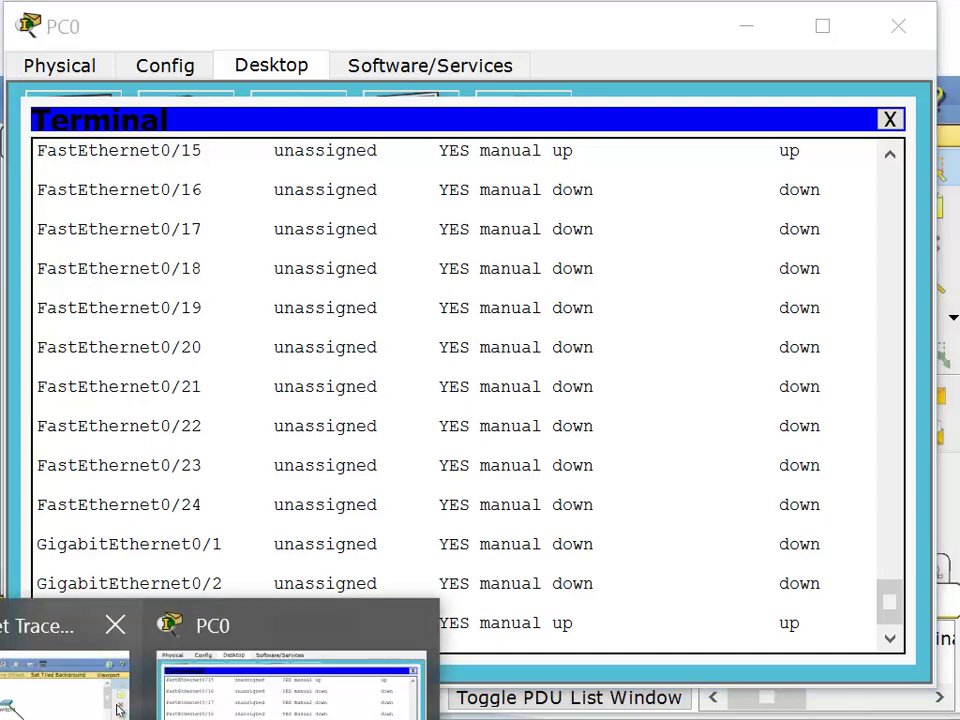
- Open PC1's window, enlarge it, and bring up its Desktop IP Configuration
click(45, 680)
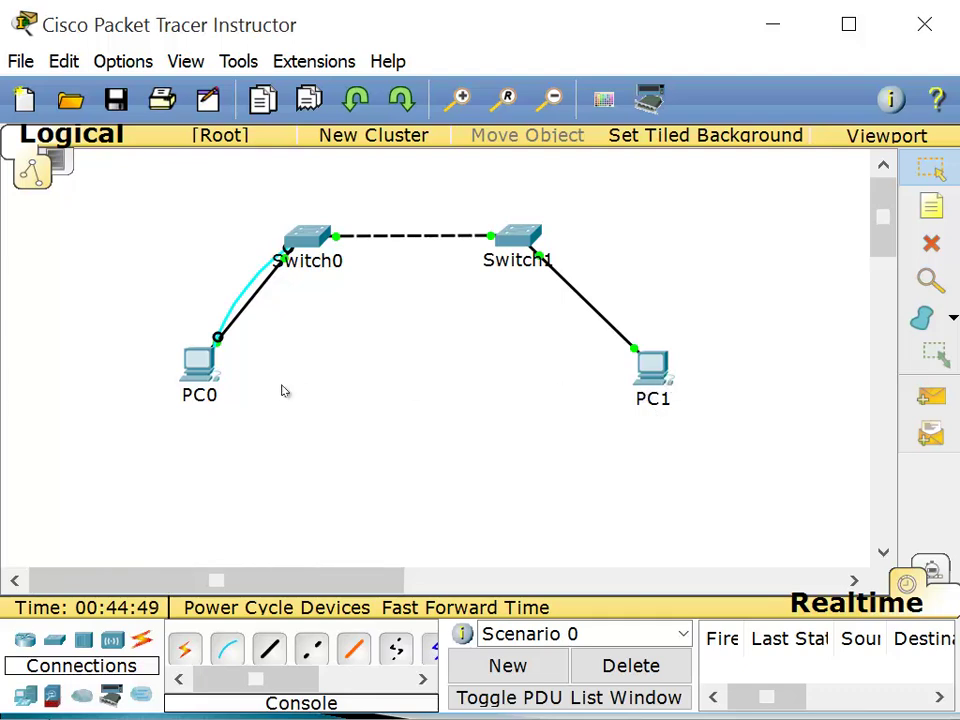
click(662, 366)
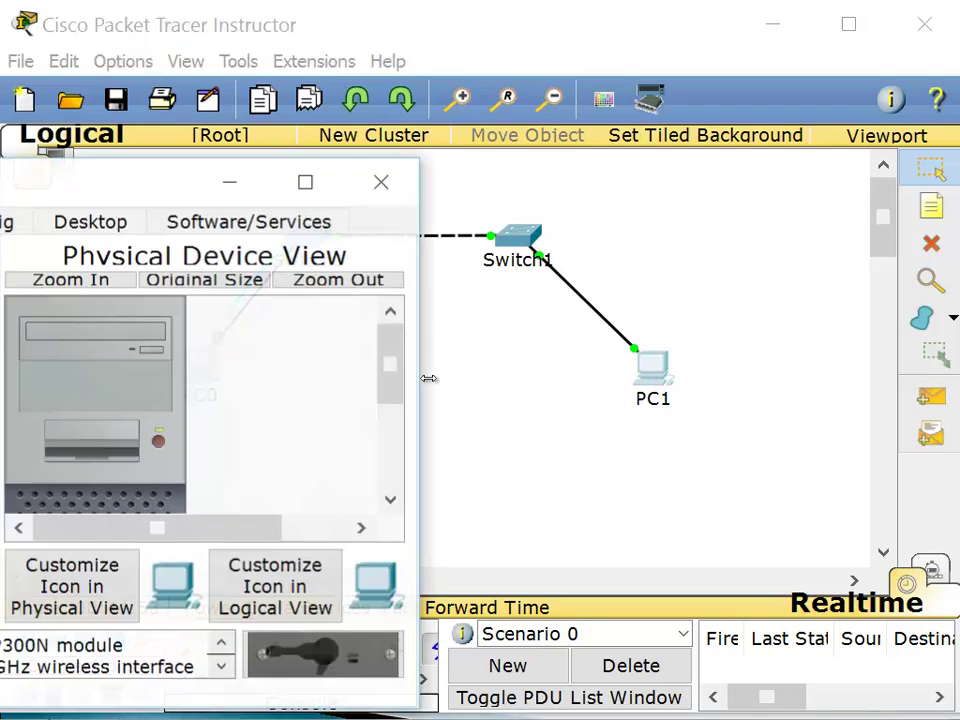
drag(137, 184, 330, 28)
drag(614, 559, 950, 718)
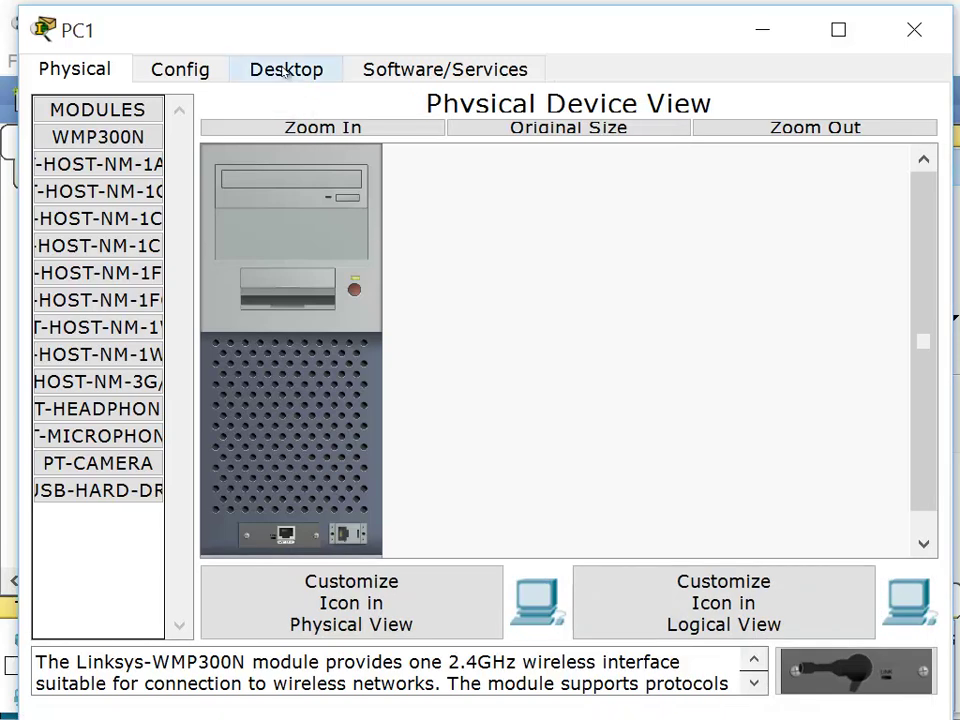
click(285, 70)
click(86, 161)
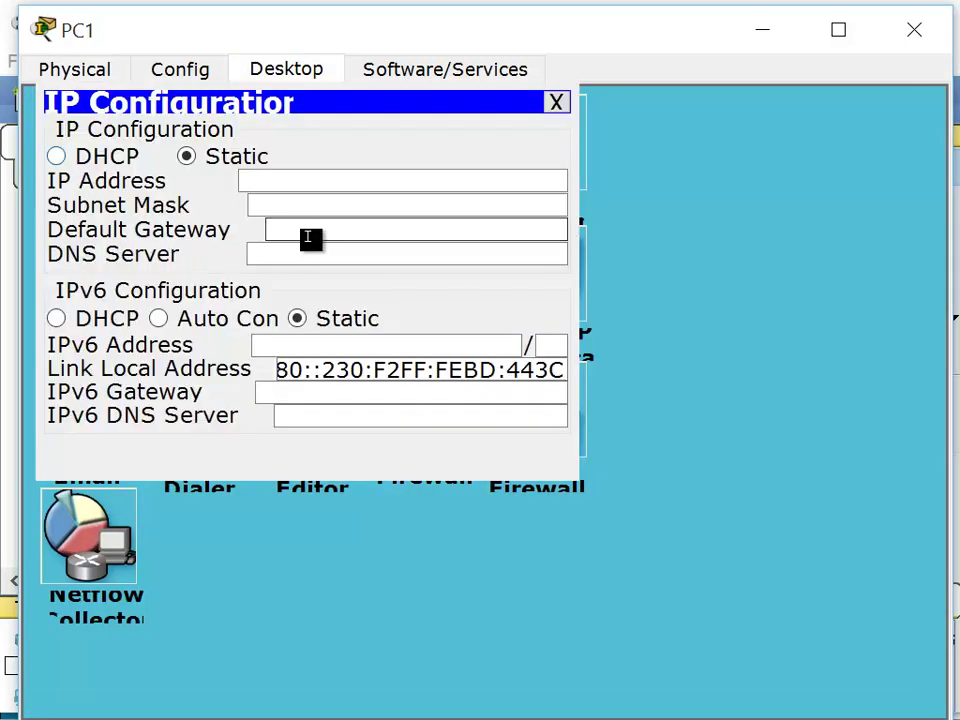
- Give PC1 static IP 10.1.1.200 with mask 255.255.255.0 and close IP Configuration
click(306, 180)
text(10.1.1.200)
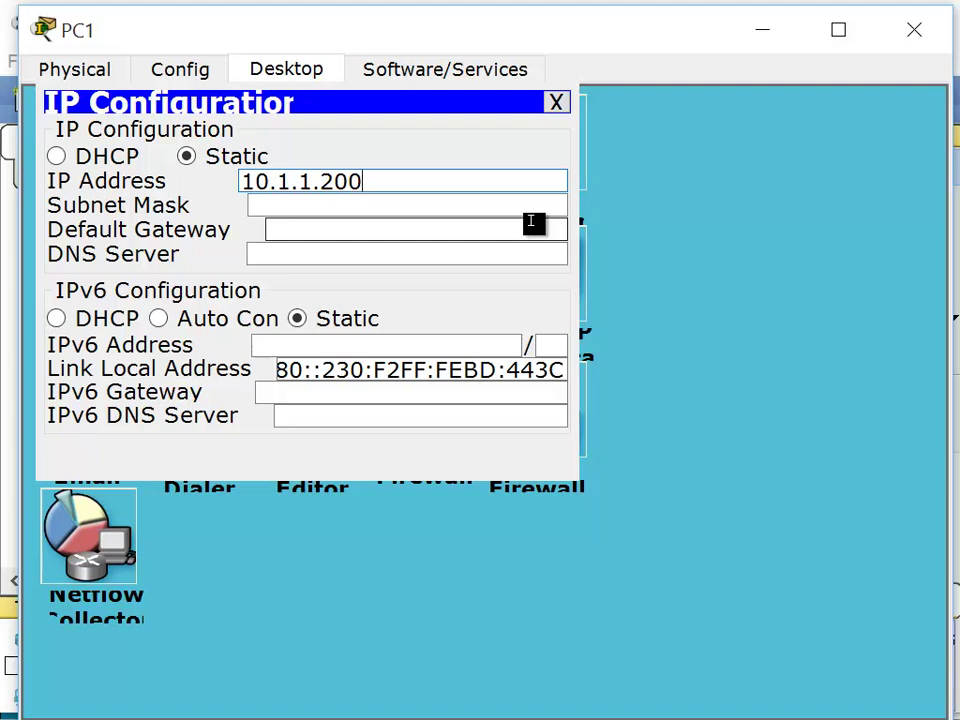
key(Tab)
text(255)
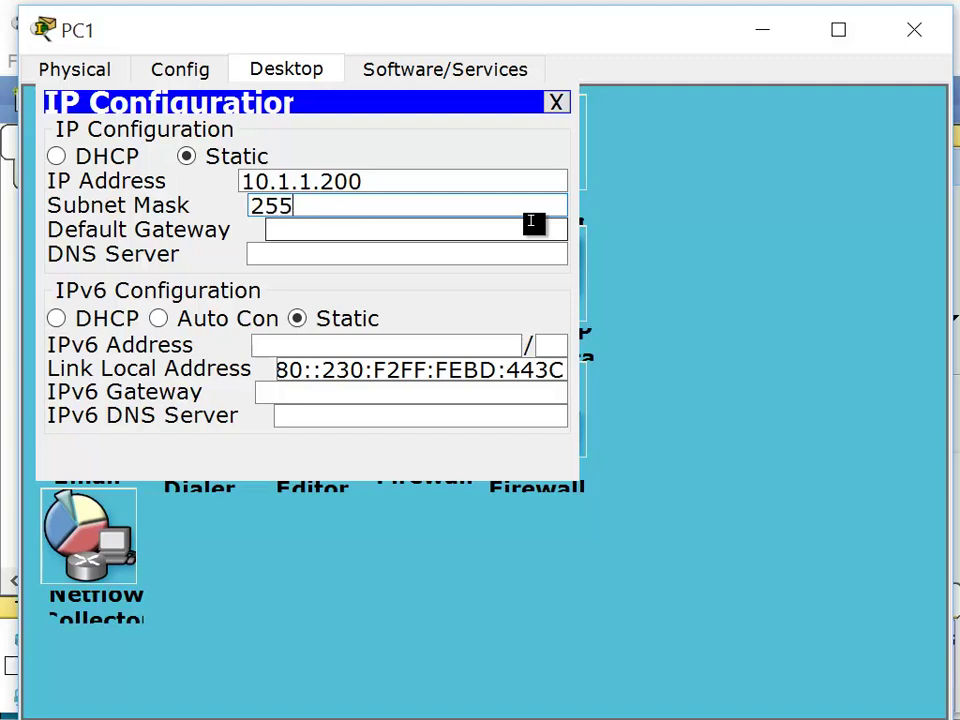
text(.255.255.0)
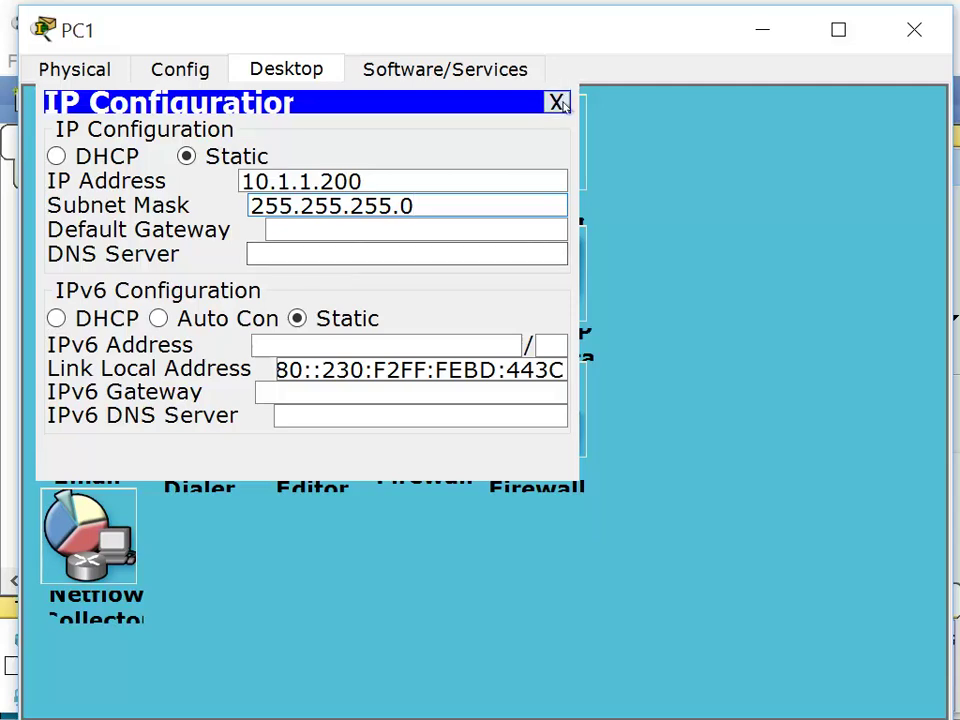
click(557, 104)
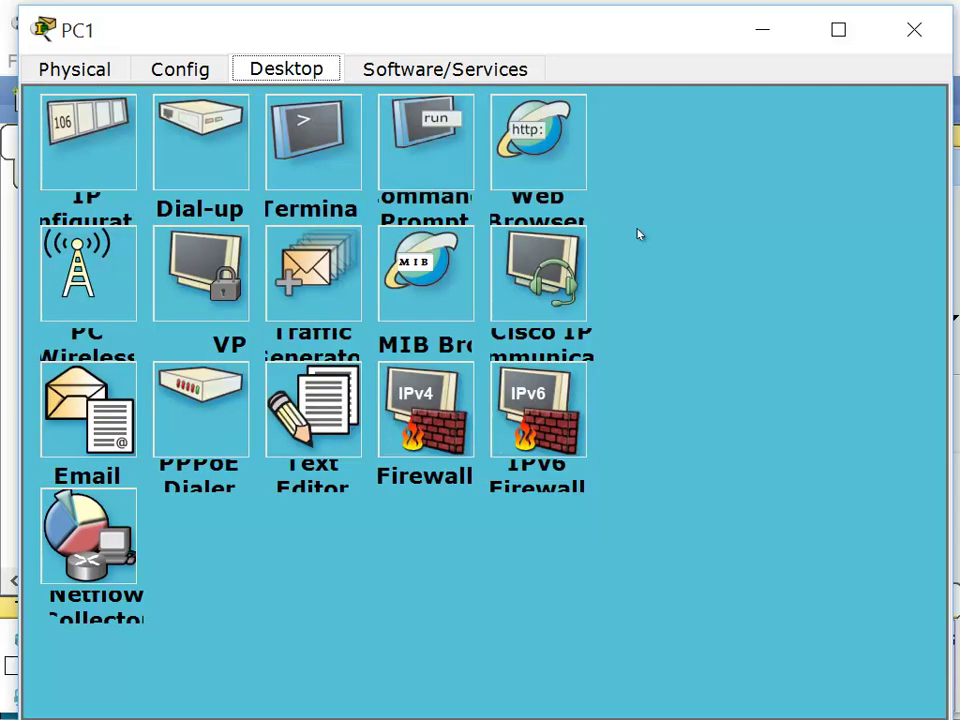
- Ping 10.1.1.1 from PC1's command prompt and check the replies and the one timeout
click(400, 110)
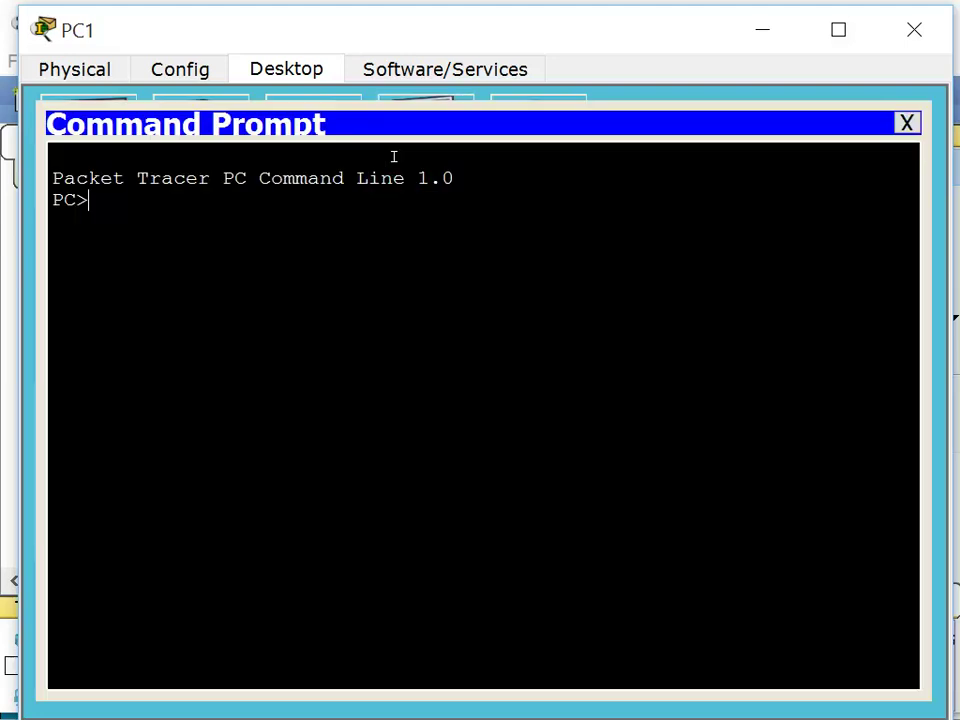
text(ping )
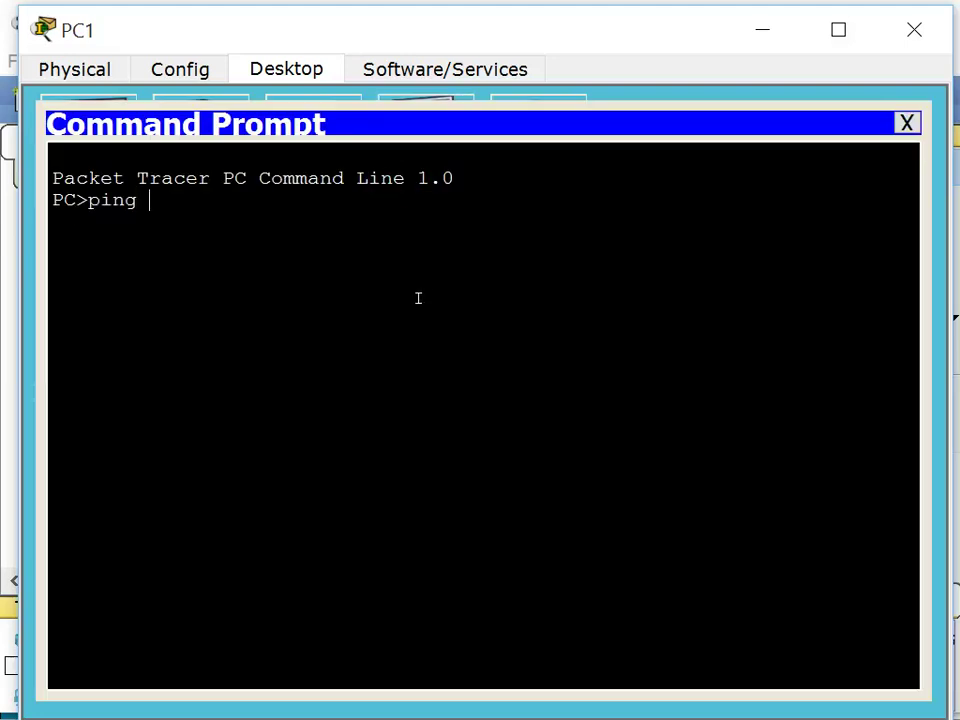
text(10.1.1.1)
key(Return)
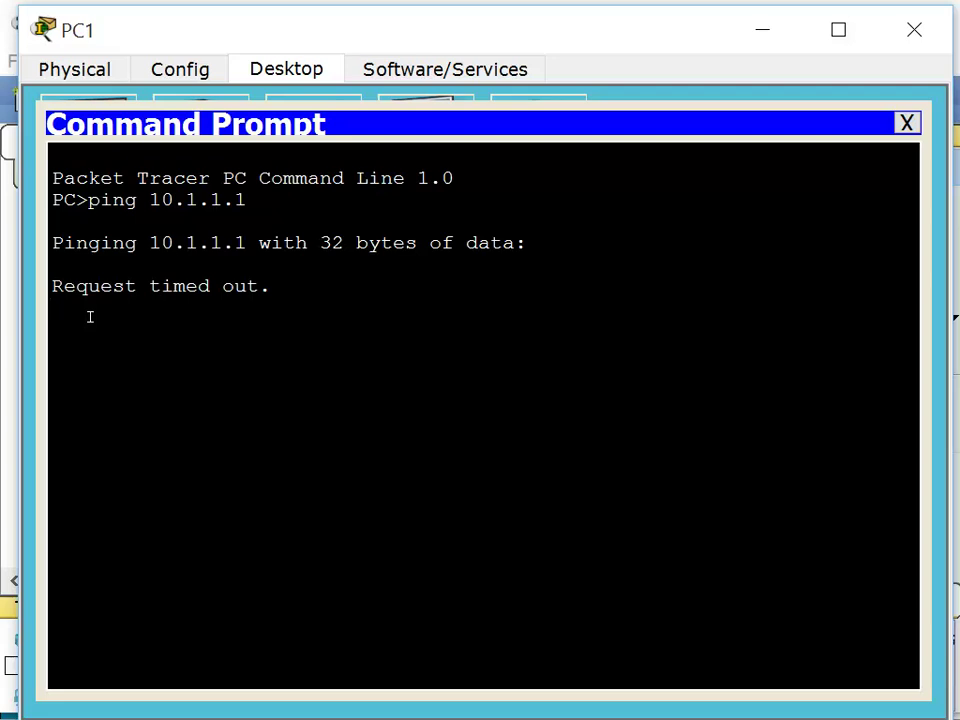
drag(60, 350, 55, 286)
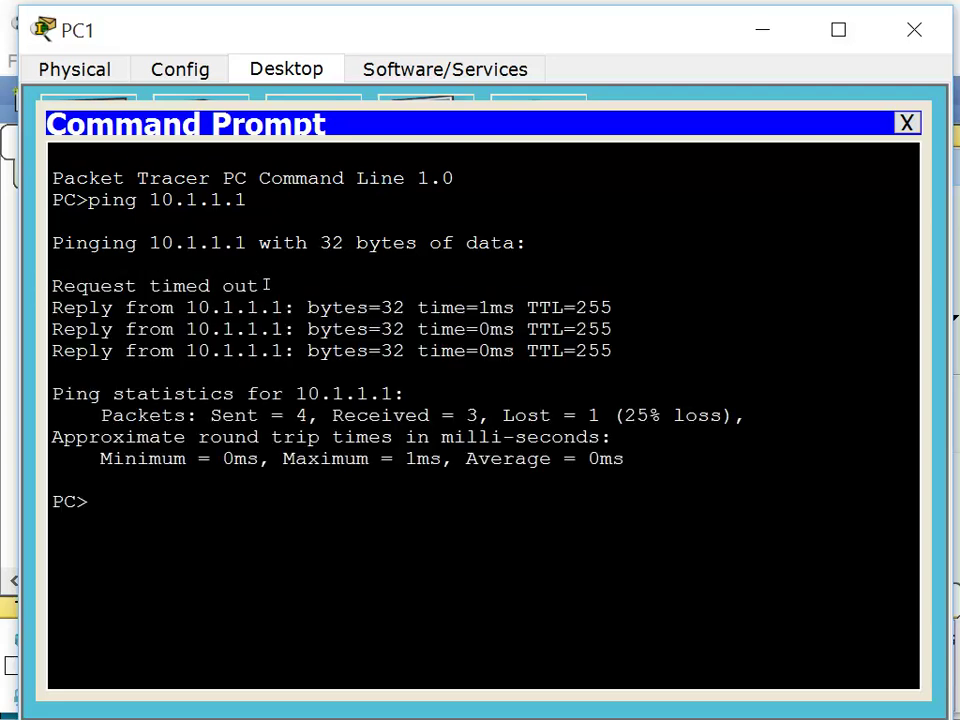
drag(62, 308, 484, 336)
click(590, 355)
click(378, 515)
drag(261, 286, 47, 289)
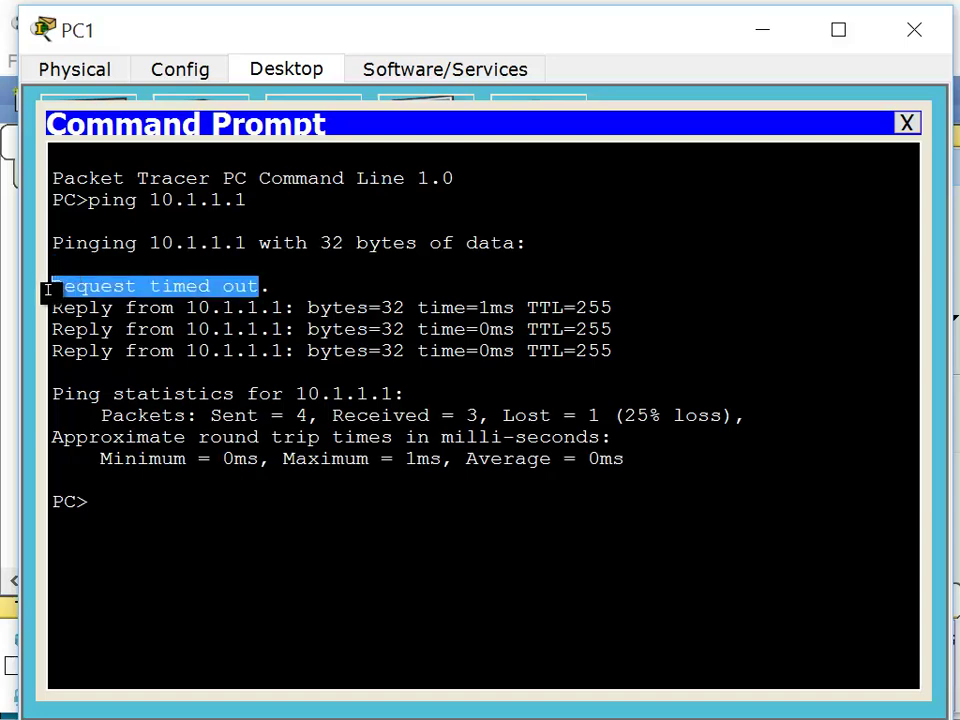
click(172, 515)
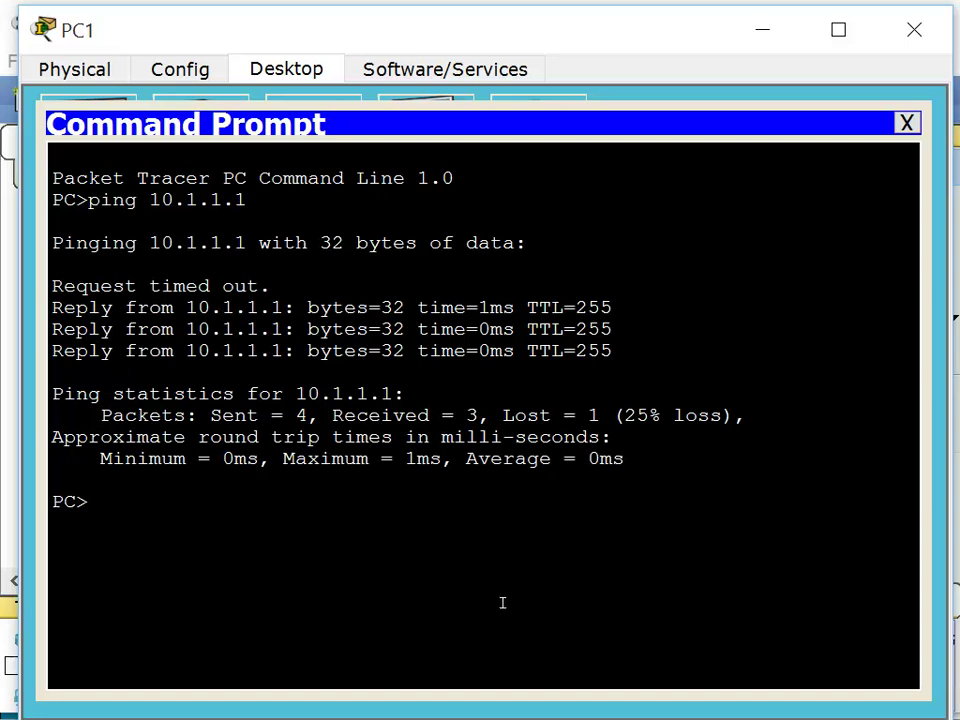
- Type a telnet command at PC1's prompt, then erase it
text(telne)
key(BackSpace)
text(lnet)
key(BackSpace)
key(BackSpace)
key(BackSpace)
key(BackSpace)
key(BackSpace)
key(BackSpace)
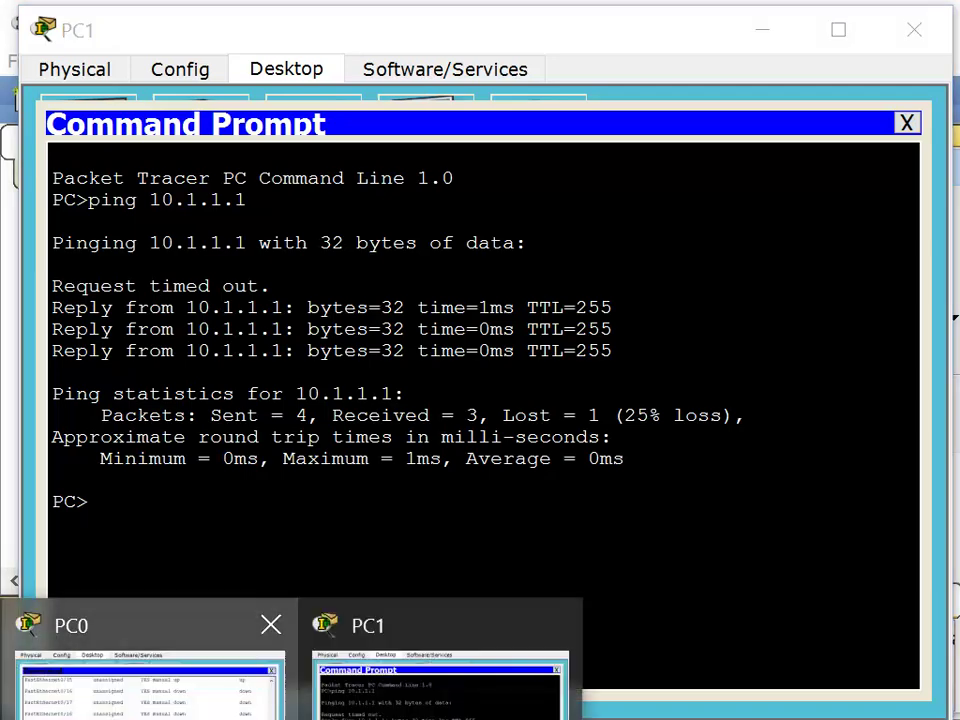
- On PC0's switch console, run show run and inspect the vty line settings
click(140, 670)
key(Return)
key(Return)
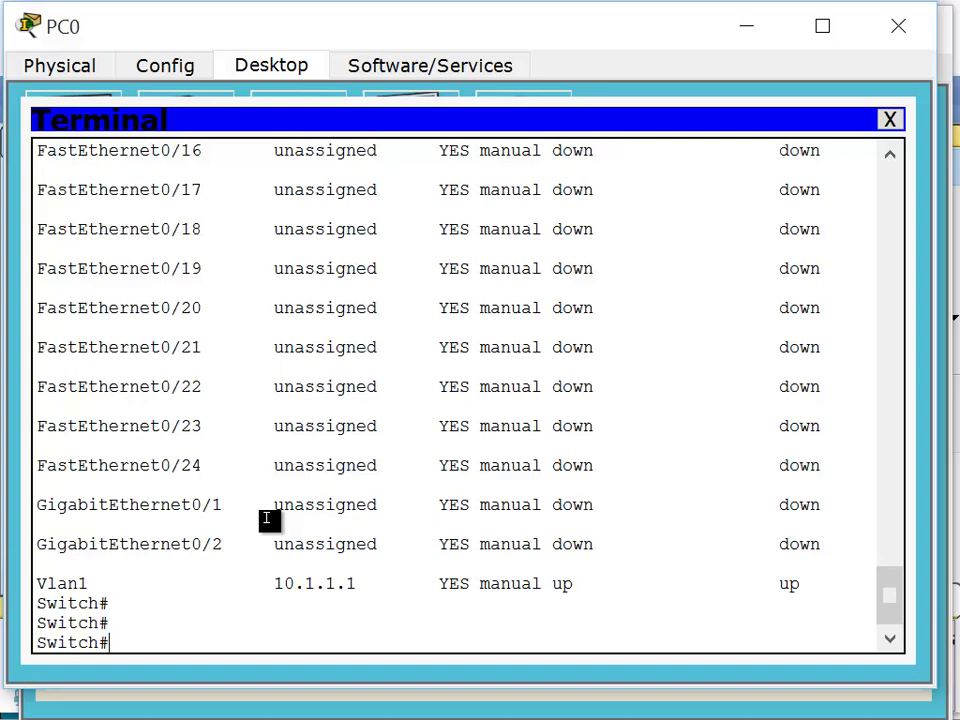
text(show run)
key(Return)
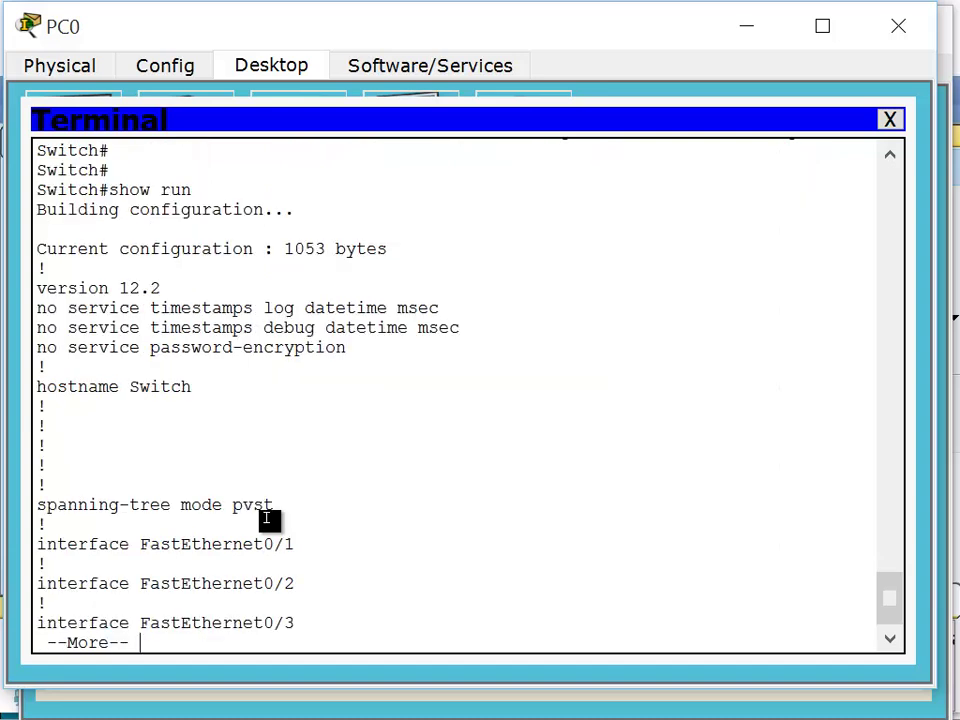
key(space)
key(space)
key(space)
drag(99, 546, 30, 482)
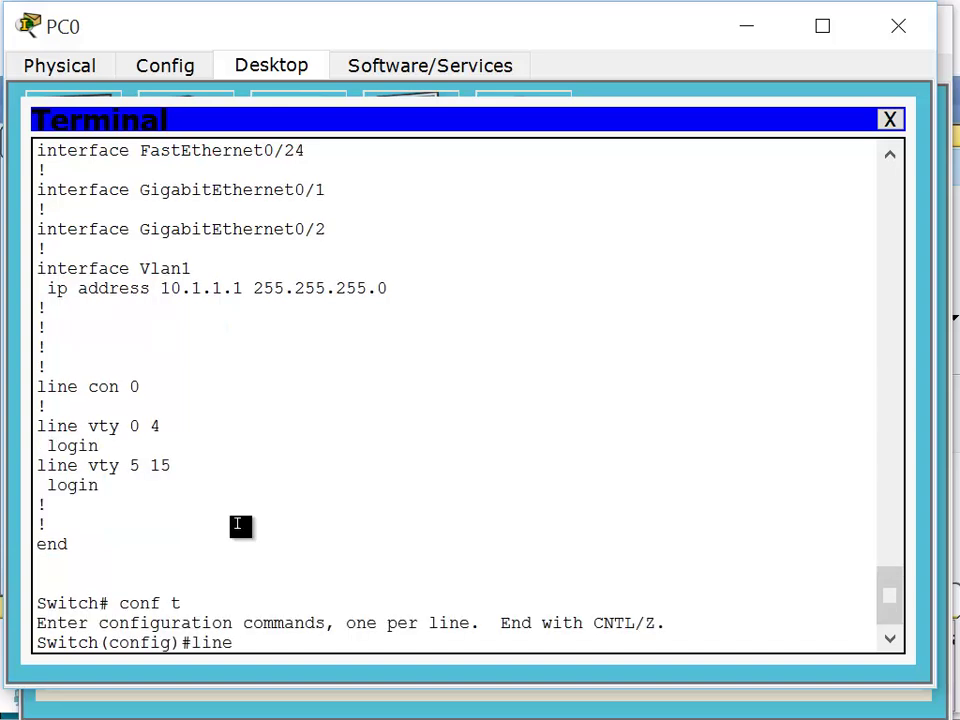
- Give vty lines 0 4 a password with login required, then exit line configuration
text(vty 0 4)
key(Return)
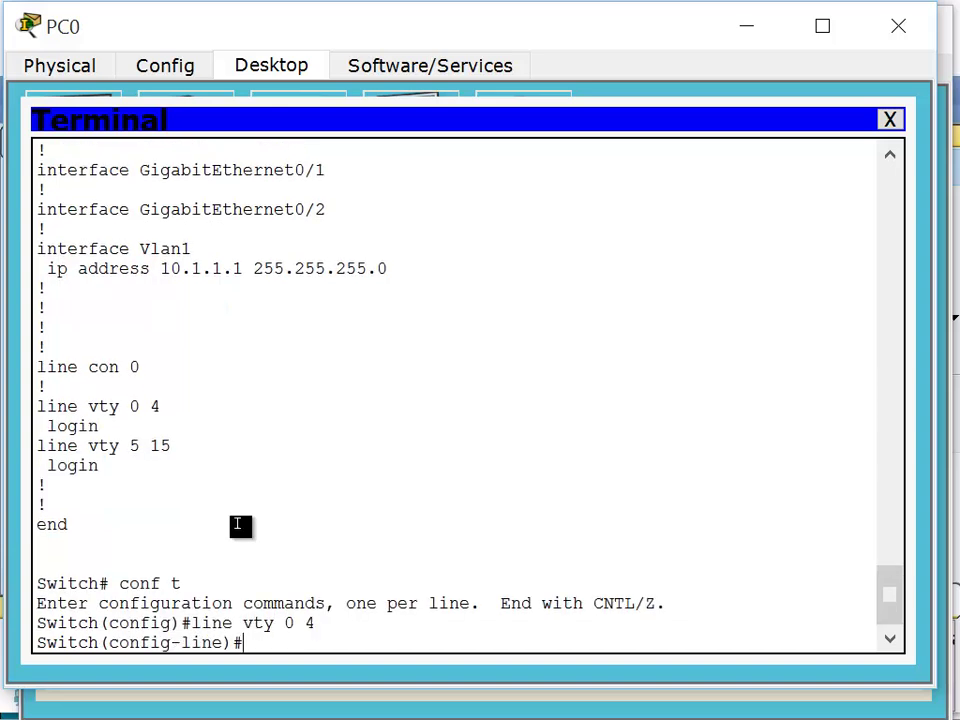
text(password cisco)
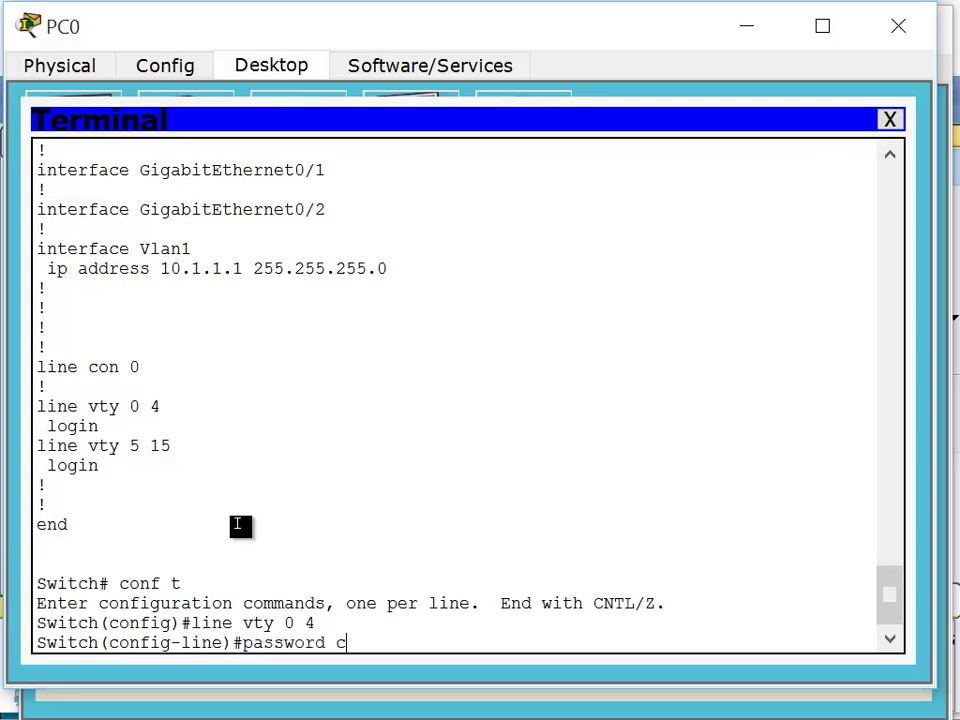
key(Return)
text(login)
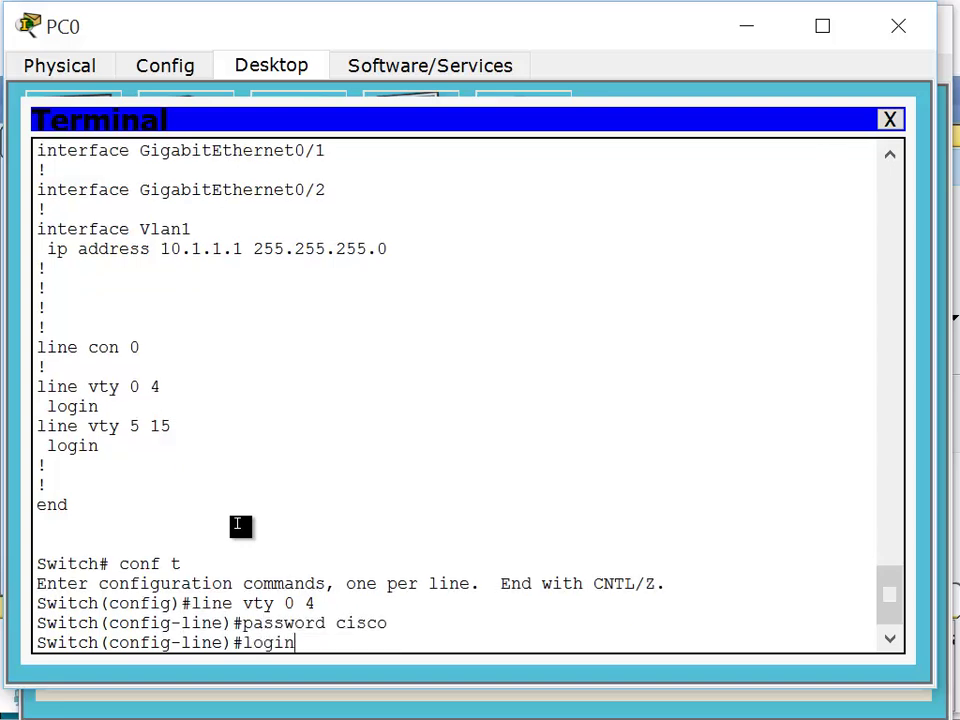
key(Return)
text(exit)
key(Return)
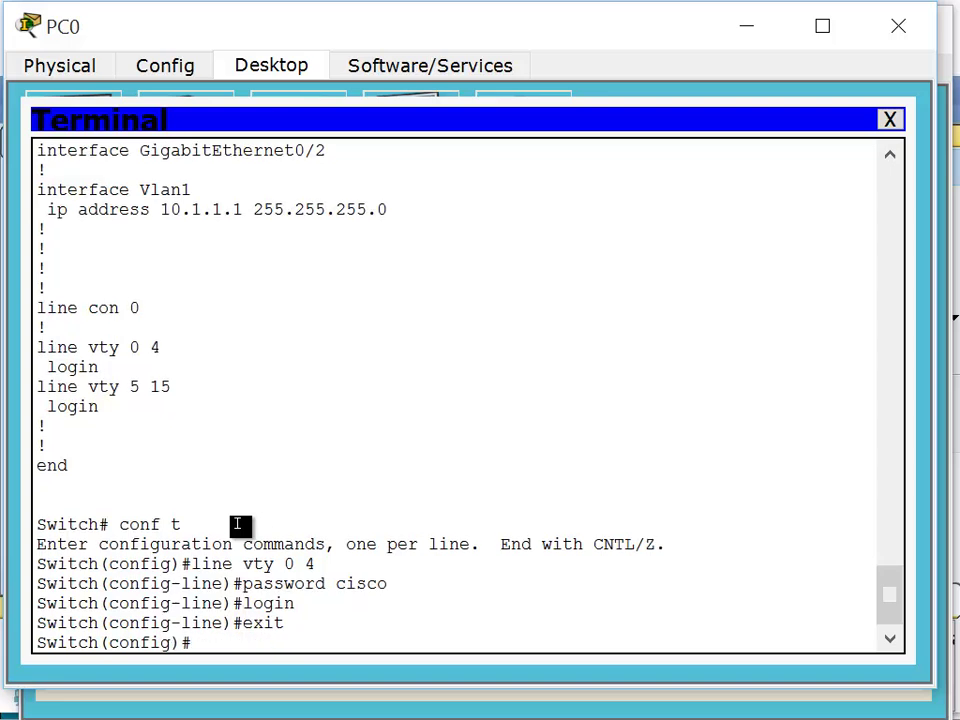
- Set an enable secret on the switch
text(enable secr)
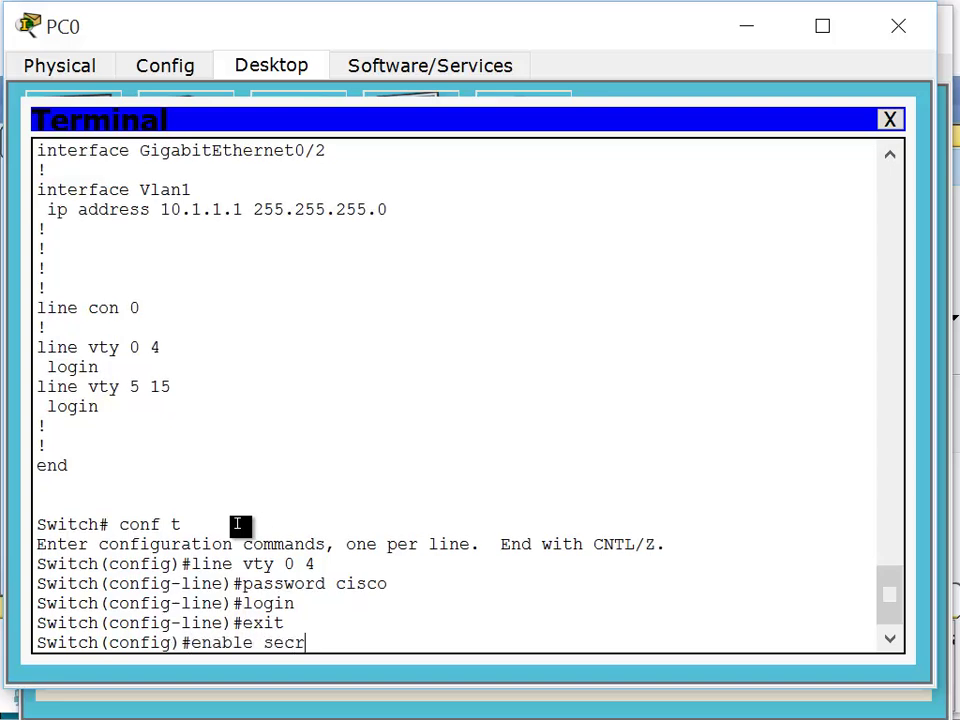
text(et class)
key(Return)
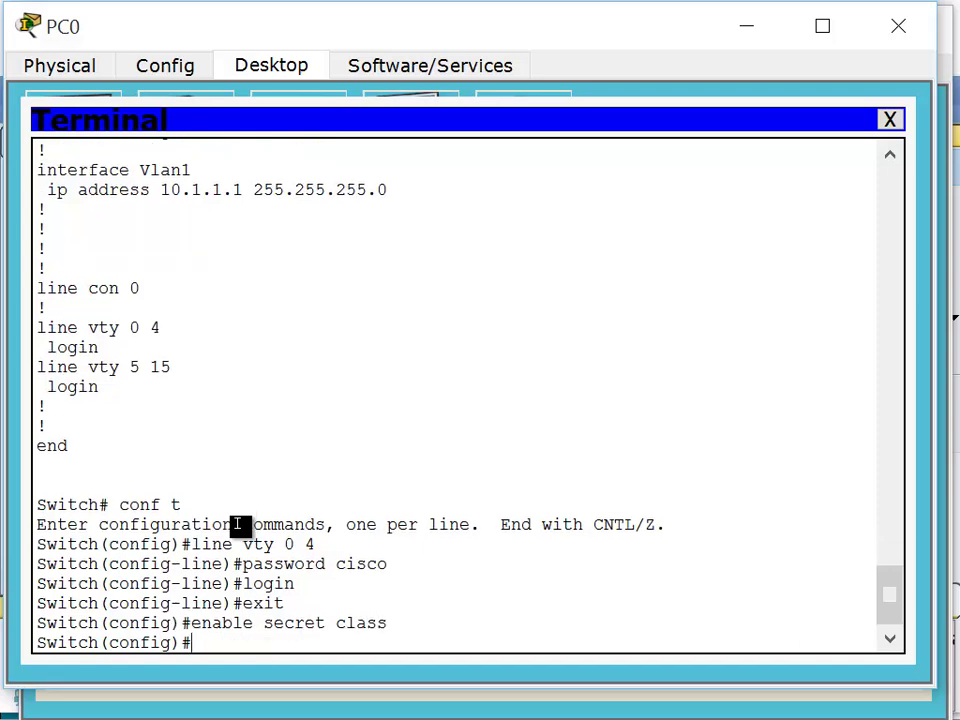
key(Return)
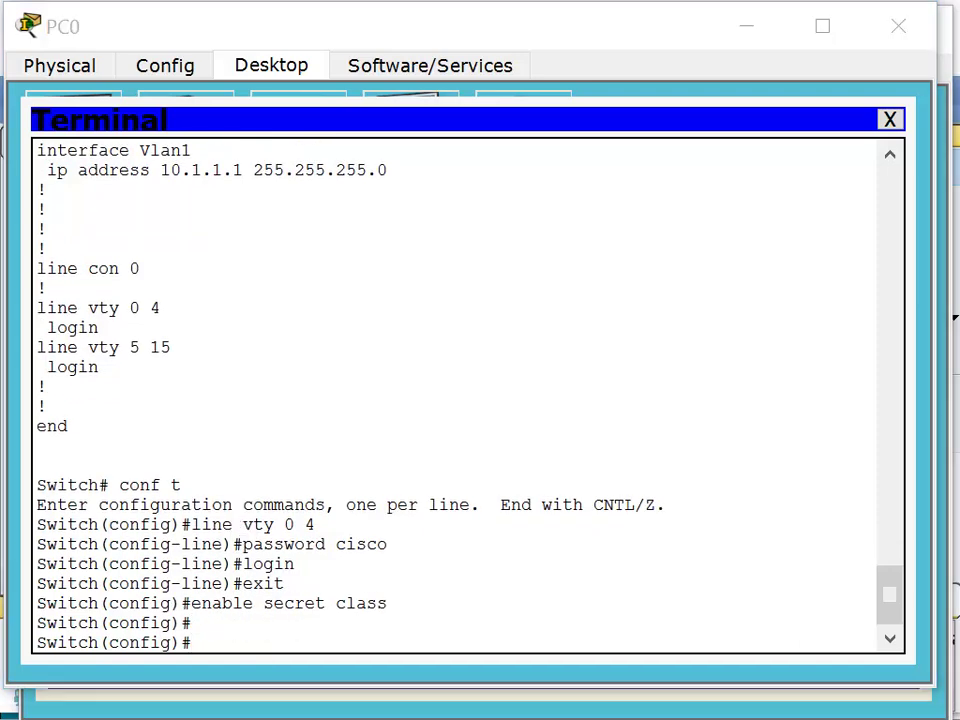
click(440, 670)
- Telnet from PC1 to 10.1.1.1 and log in with the vty password
text(t)
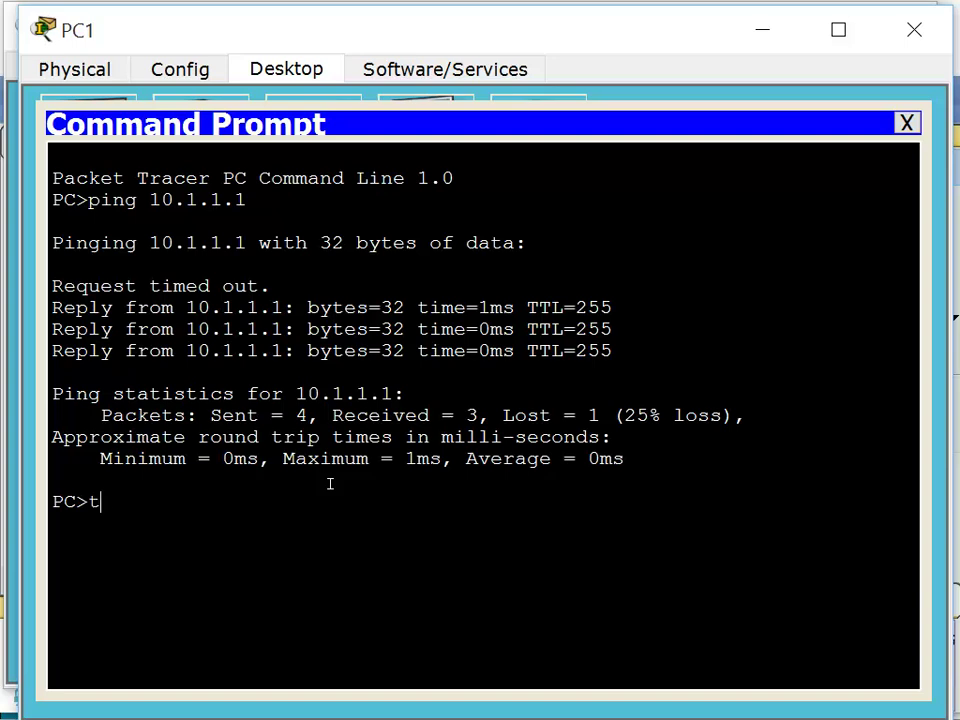
text(elnet 10.1.1.1)
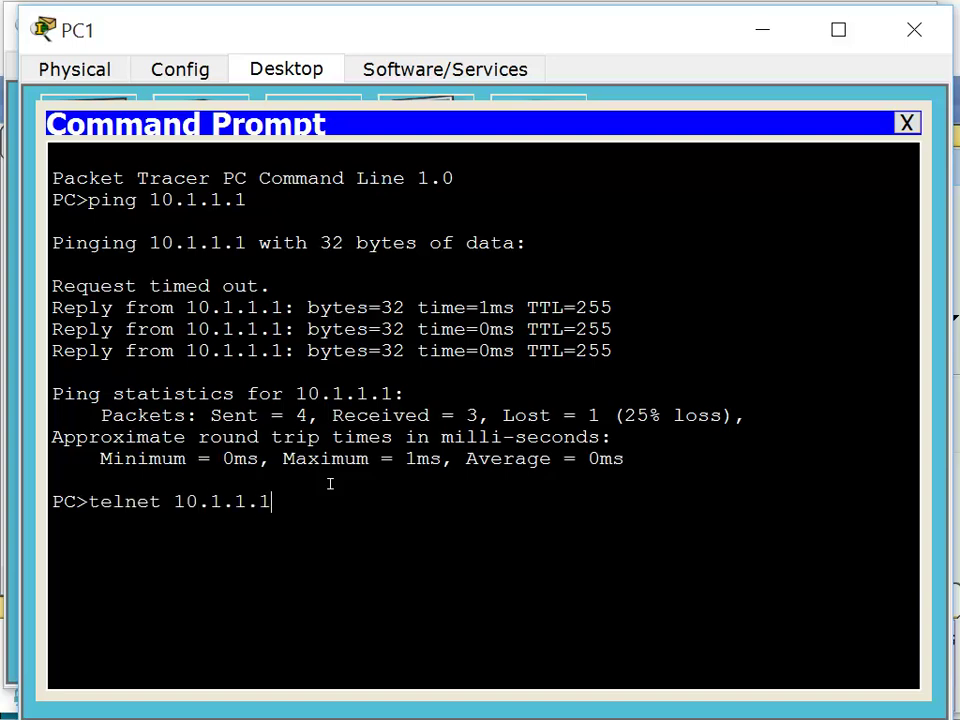
key(Return)
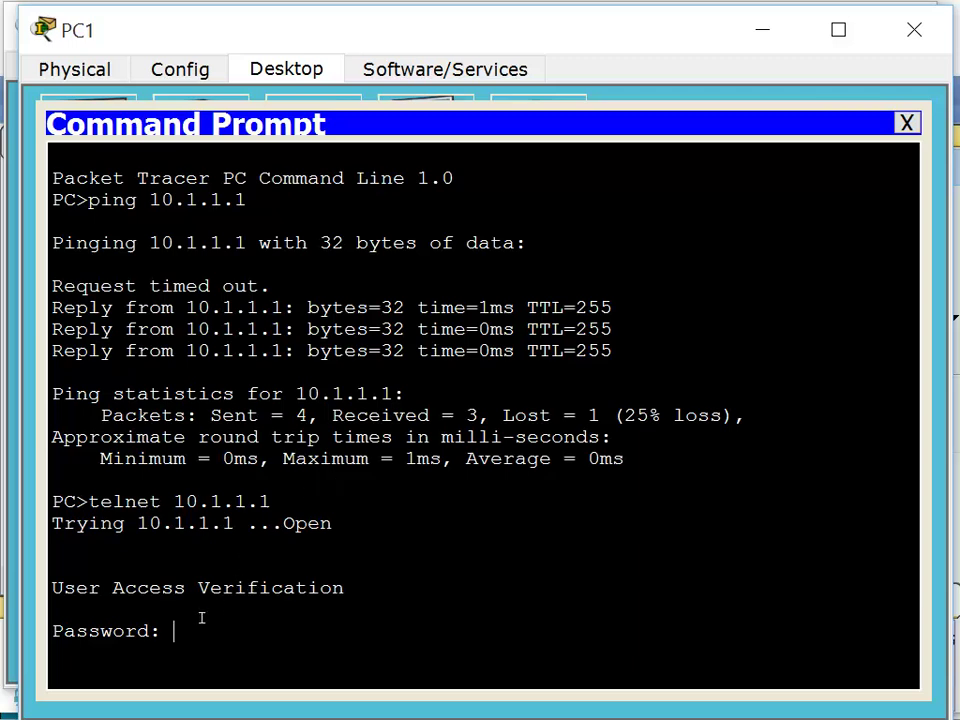
drag(171, 628, 58, 630)
click(206, 632)
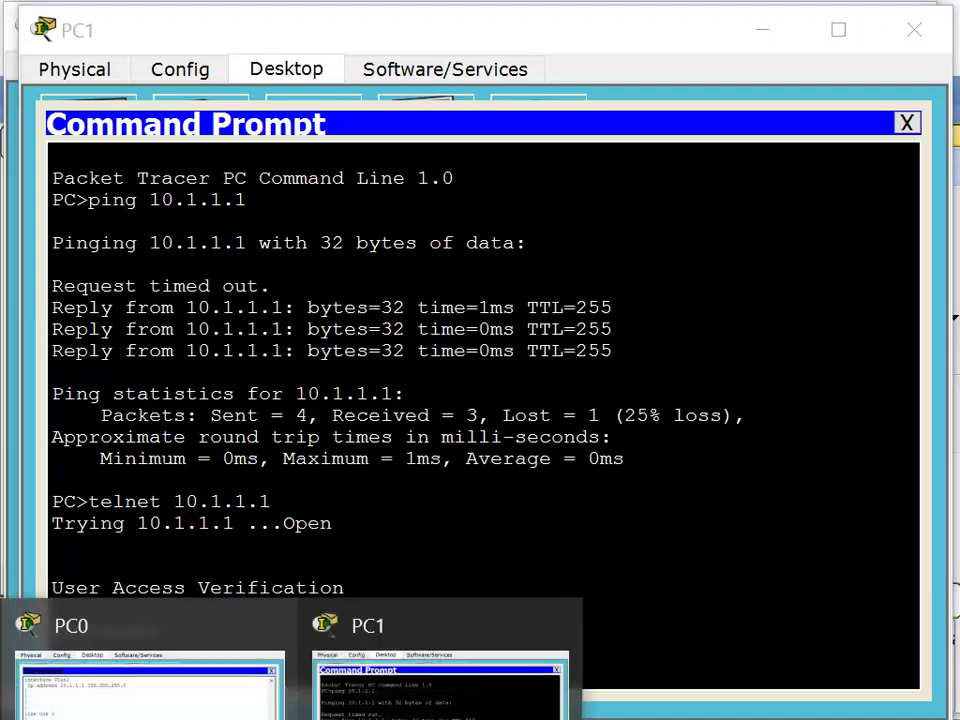
click(140, 690)
drag(390, 544, 190, 525)
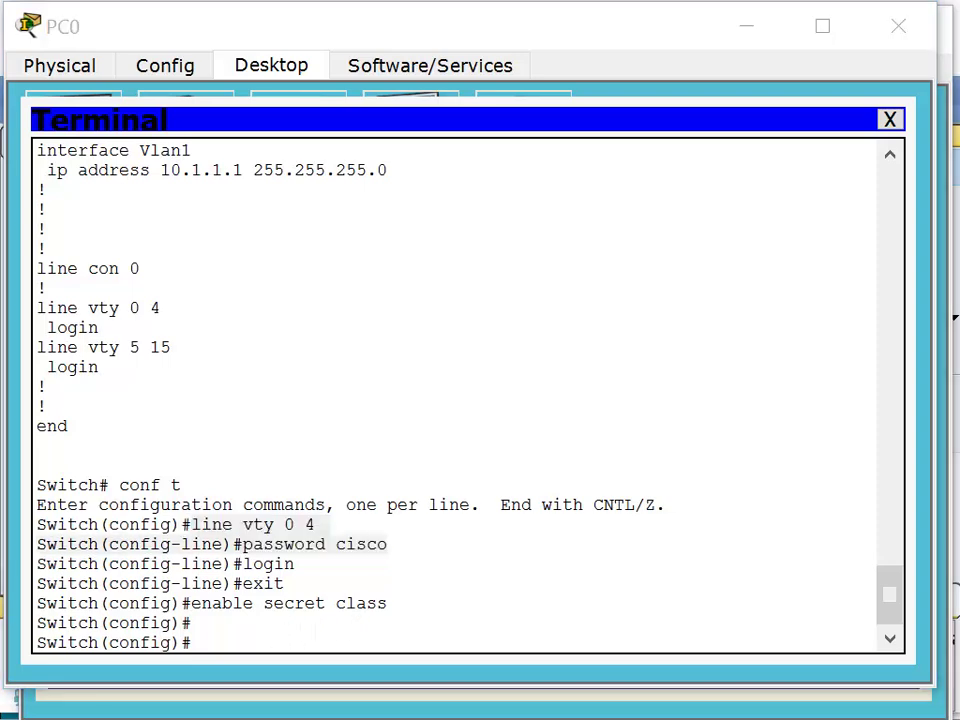
click(440, 690)
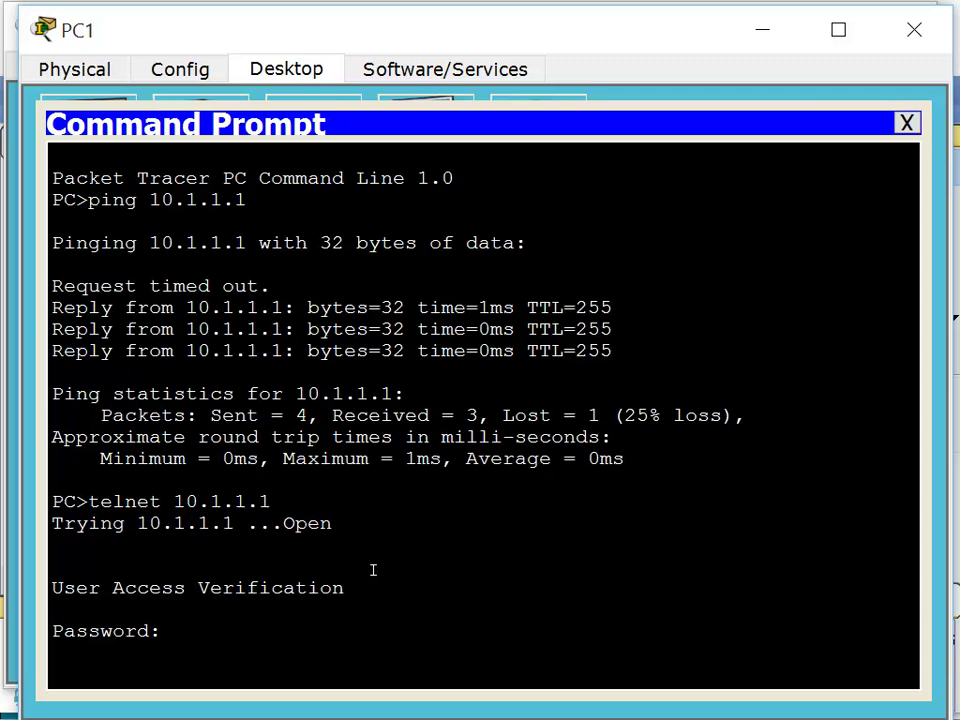
key(Return)
- From the Switch> prompt, run enable to reach the privileged Switch# prompt
drag(137, 653, 62, 654)
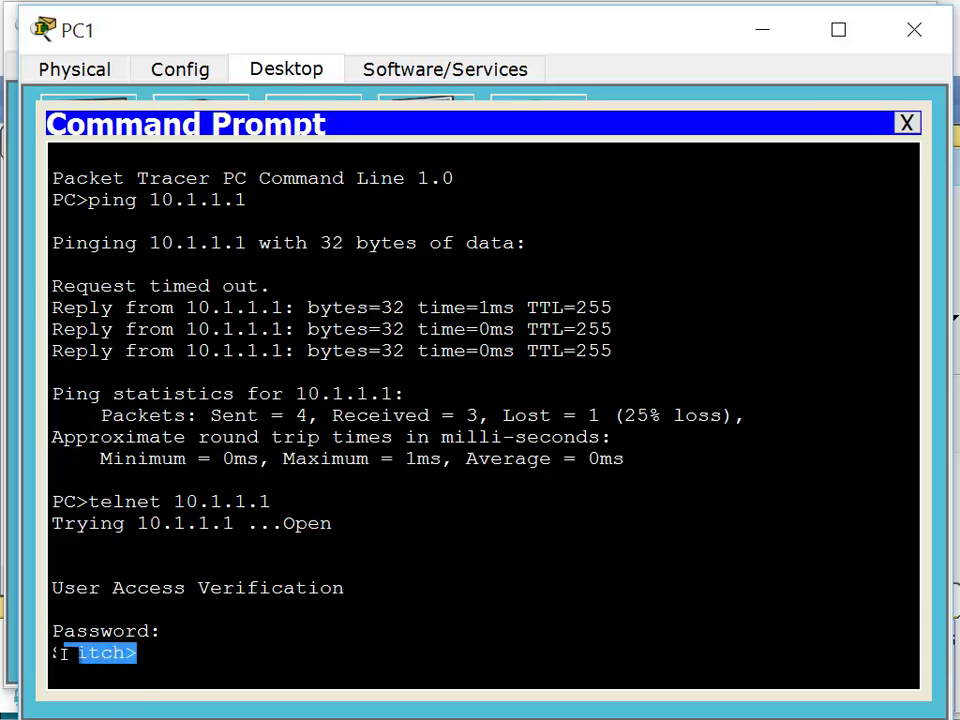
click(160, 653)
text(enabl)
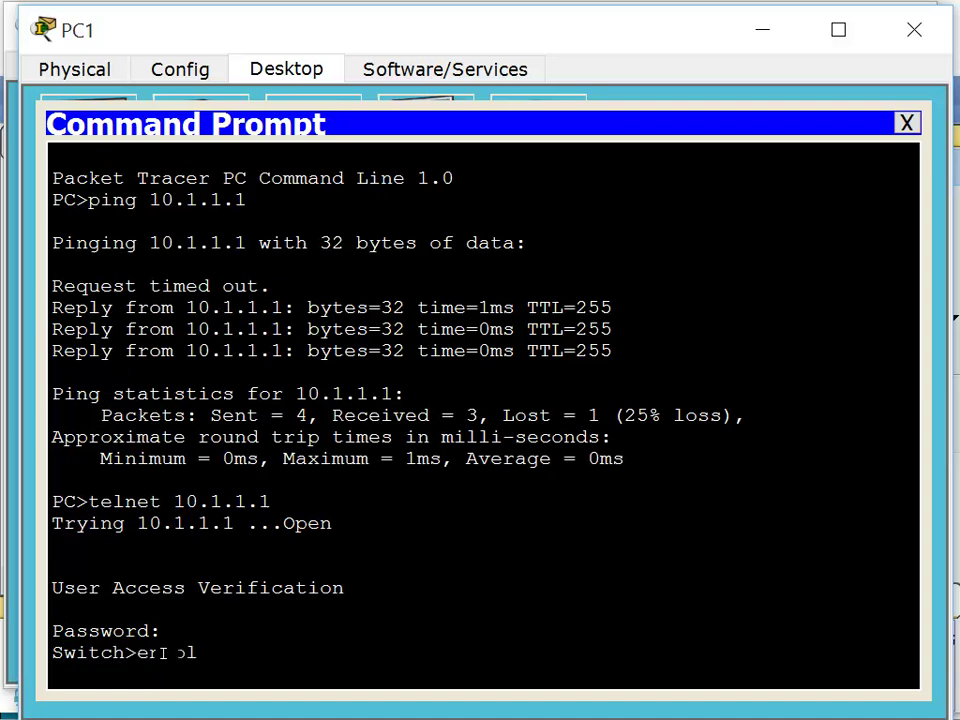
text(e)
key(Return)
key(Return)
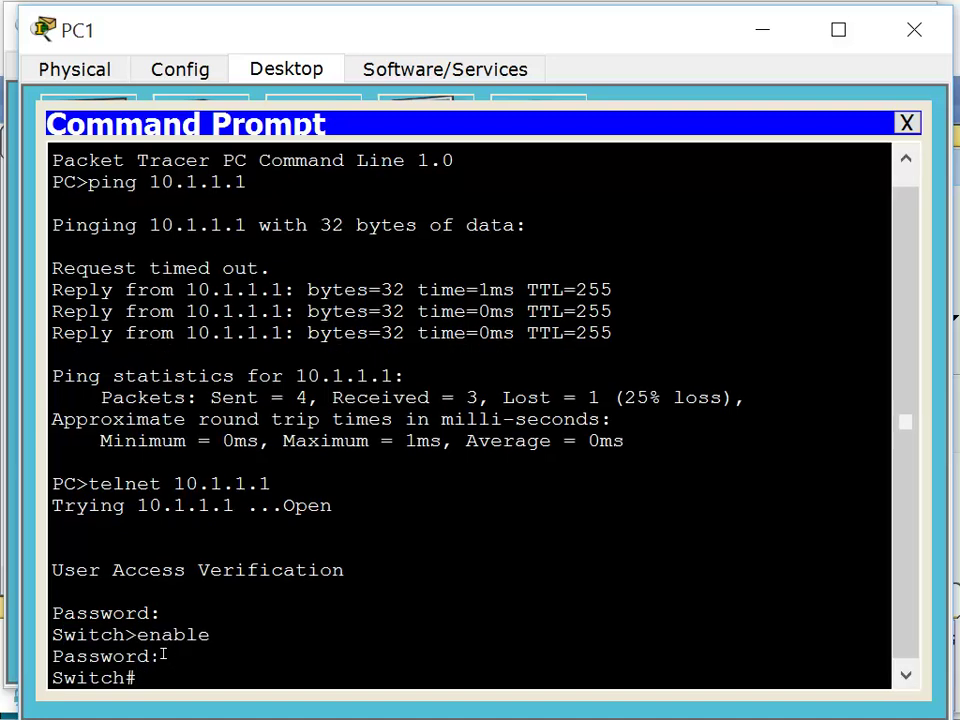
drag(135, 680, 117, 682)
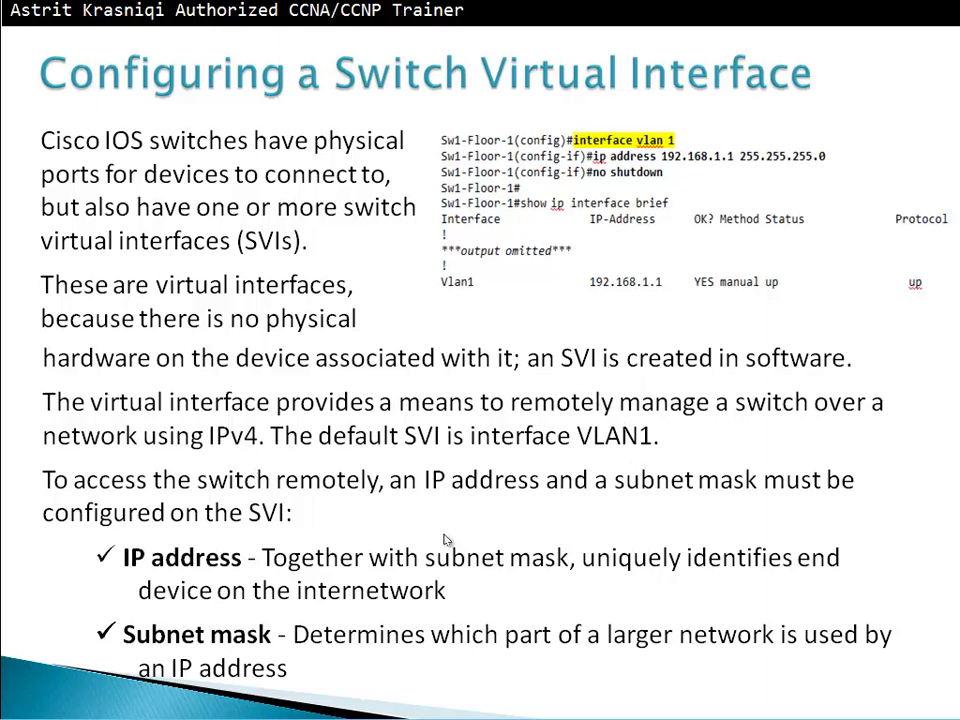
- Advance to the Manual IP Address Configuration for End Devices slide
key(Right)
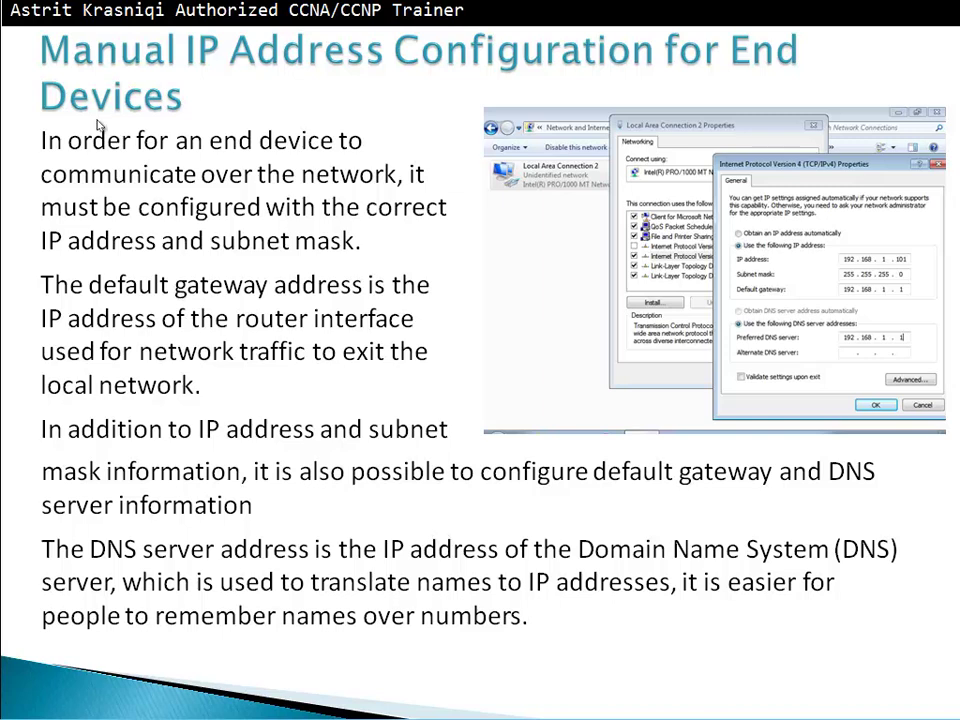
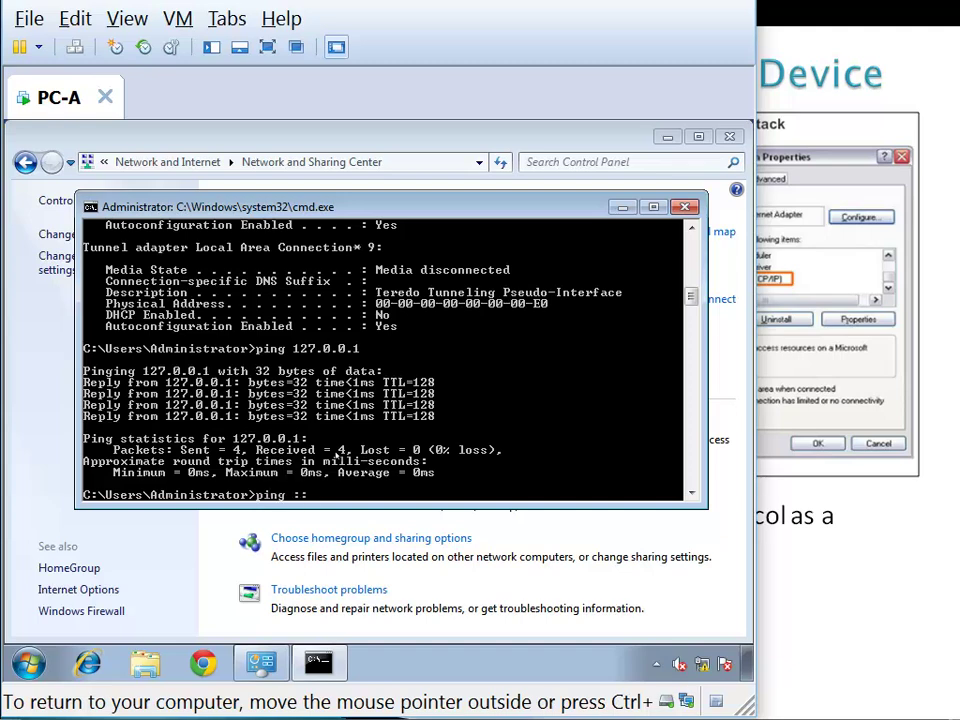
- Run ping ::1 on PC-A to test the IPv6 loopback
key(Return)
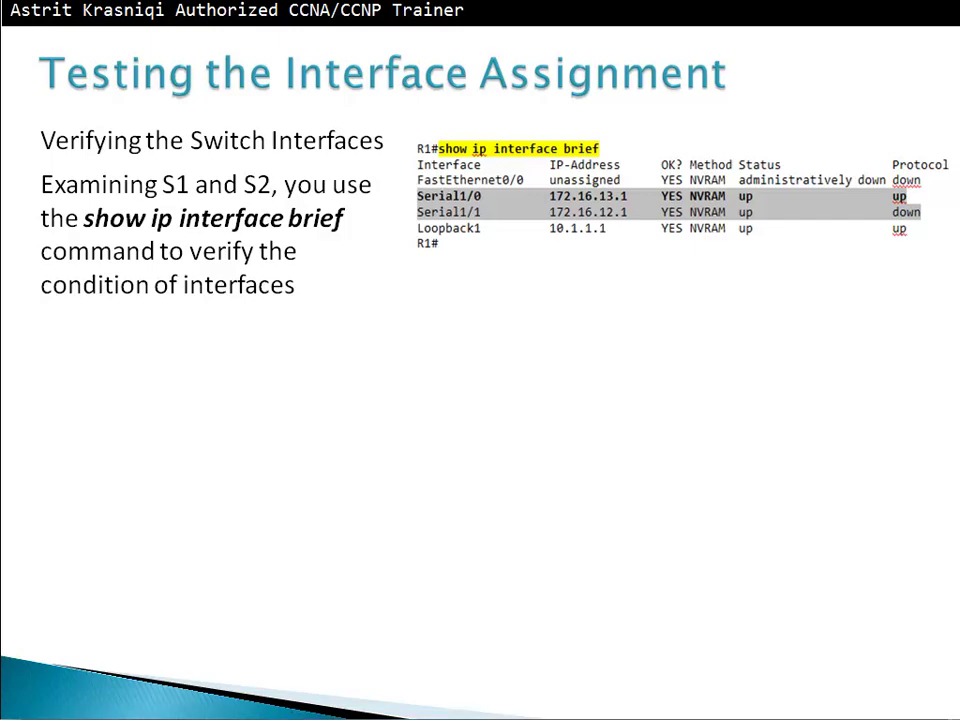
- Exit configuration mode and run show ip interface brief, confirming Vlan1 is up at 10.1.1.1
click(198, 716)
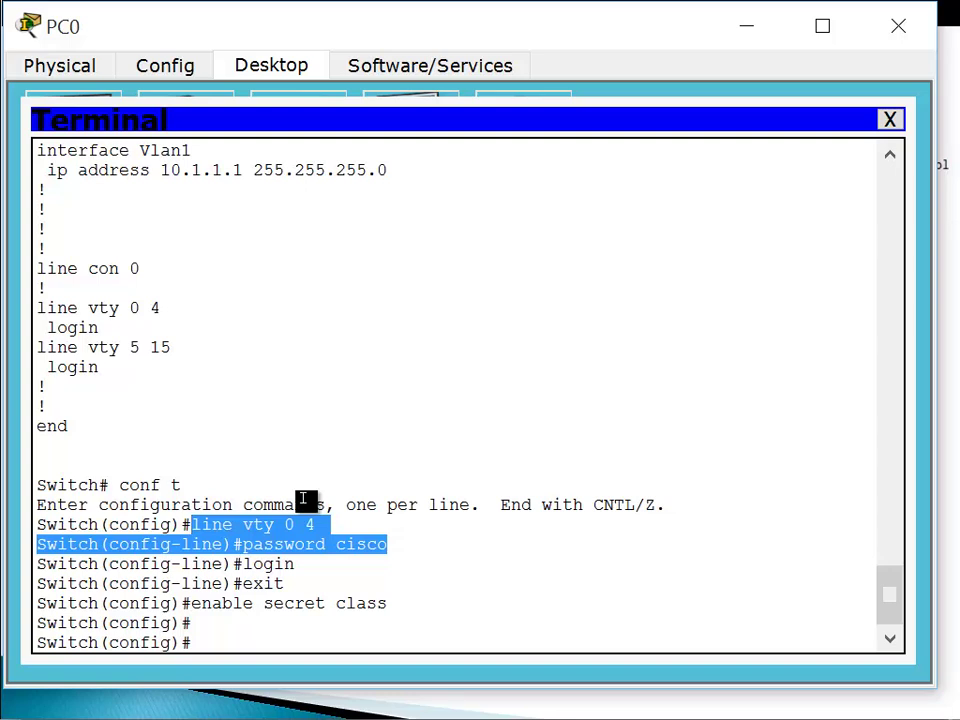
text(end)
key(Return)
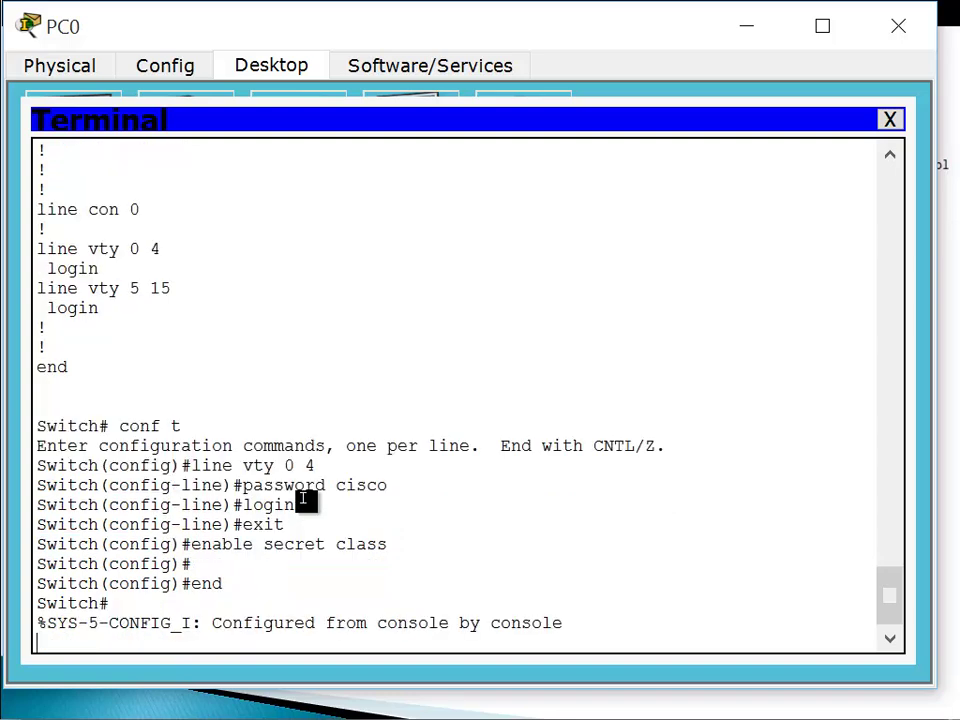
key(Return)
text(show ip)
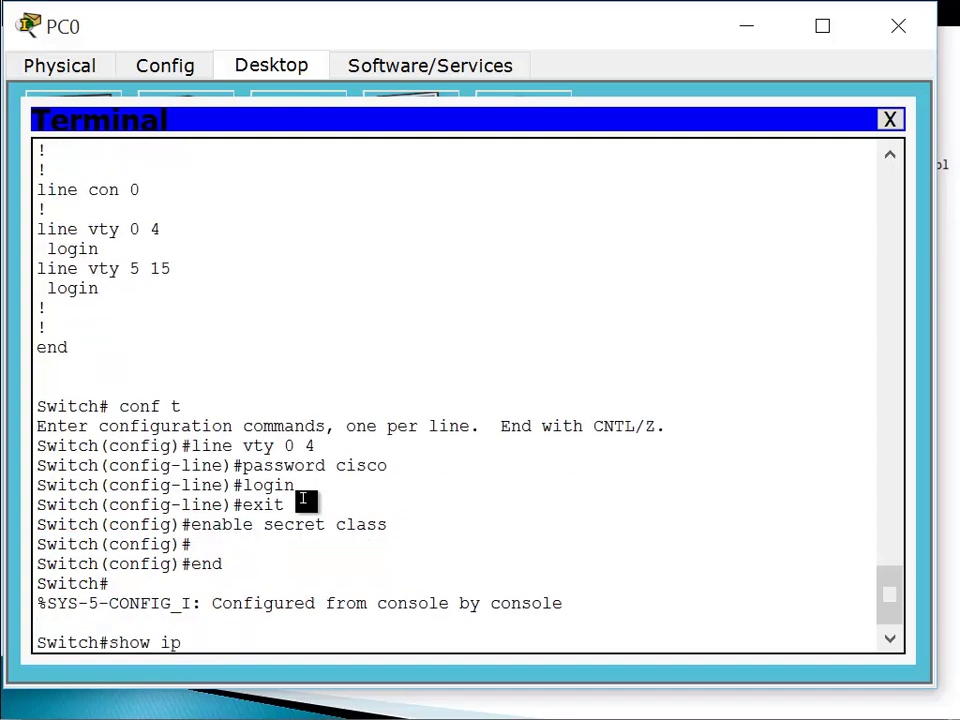
text( interface br)
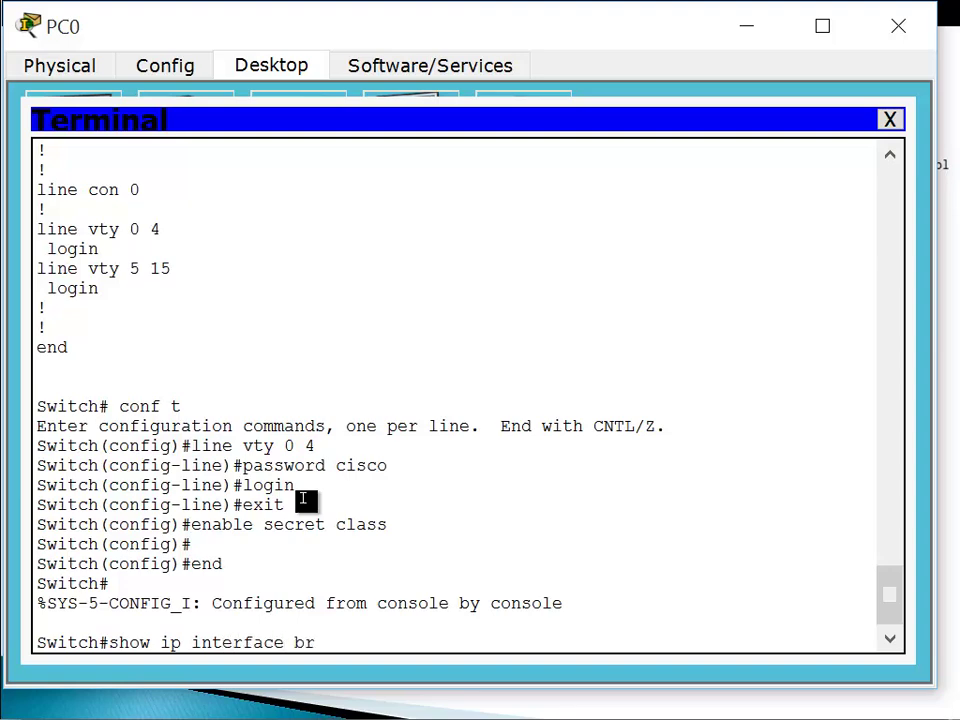
text(ief)
key(Return)
key(space)
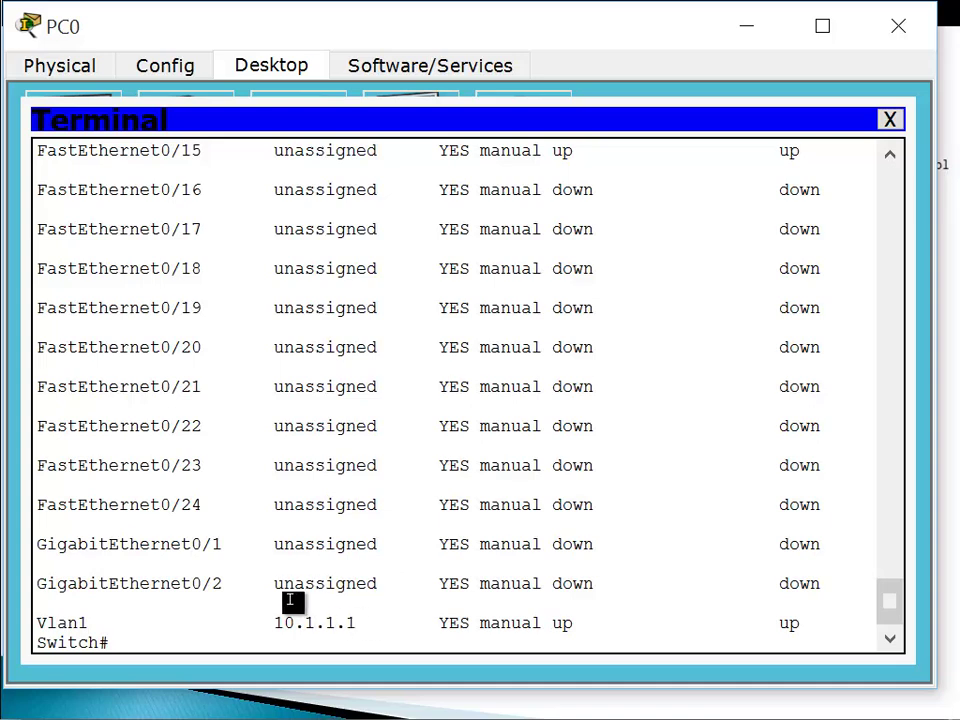
key(Return)
key(Return)
key(Return)
key(Return)
- Try show ipv6 interface brief, then show ipv6 interface and its ? help listing
text(sh)
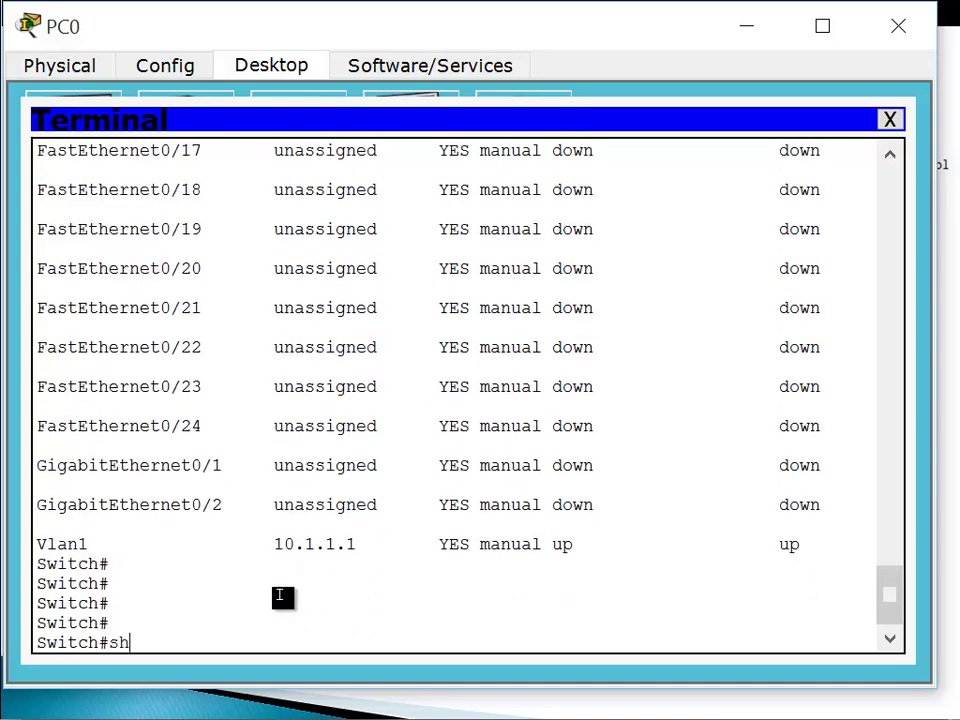
text(ow ipv6 ine)
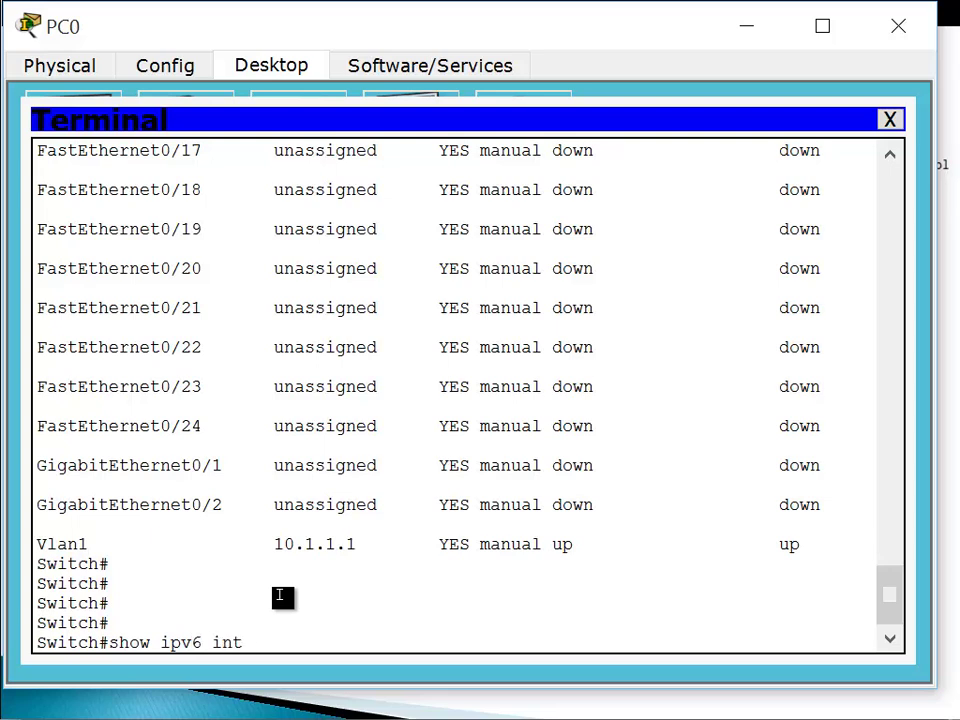
text(erface brief)
key(Return)
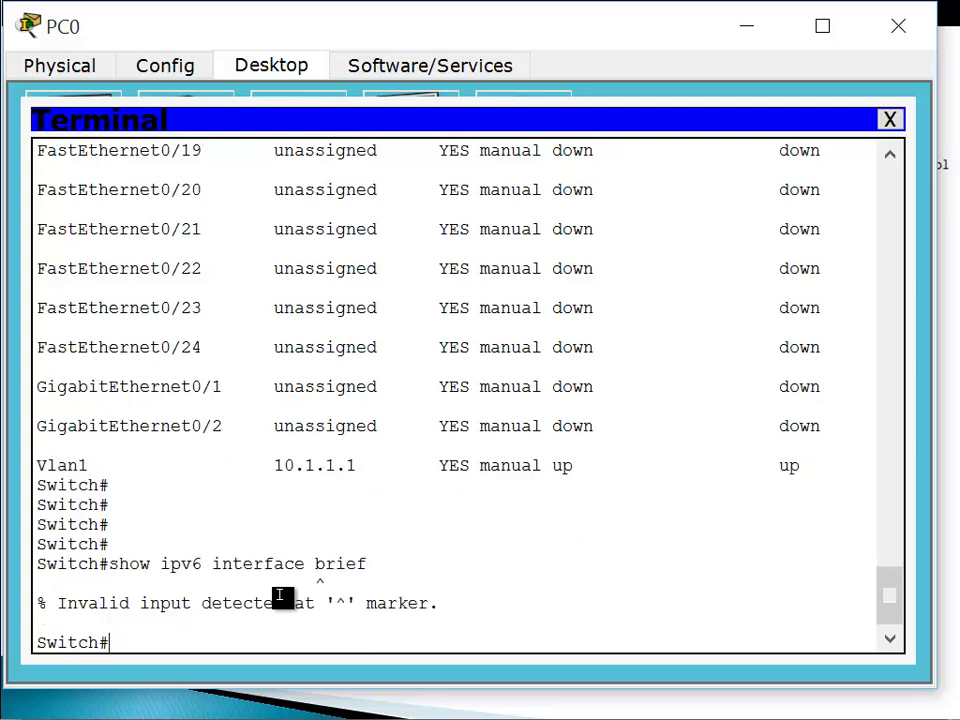
key(Up)
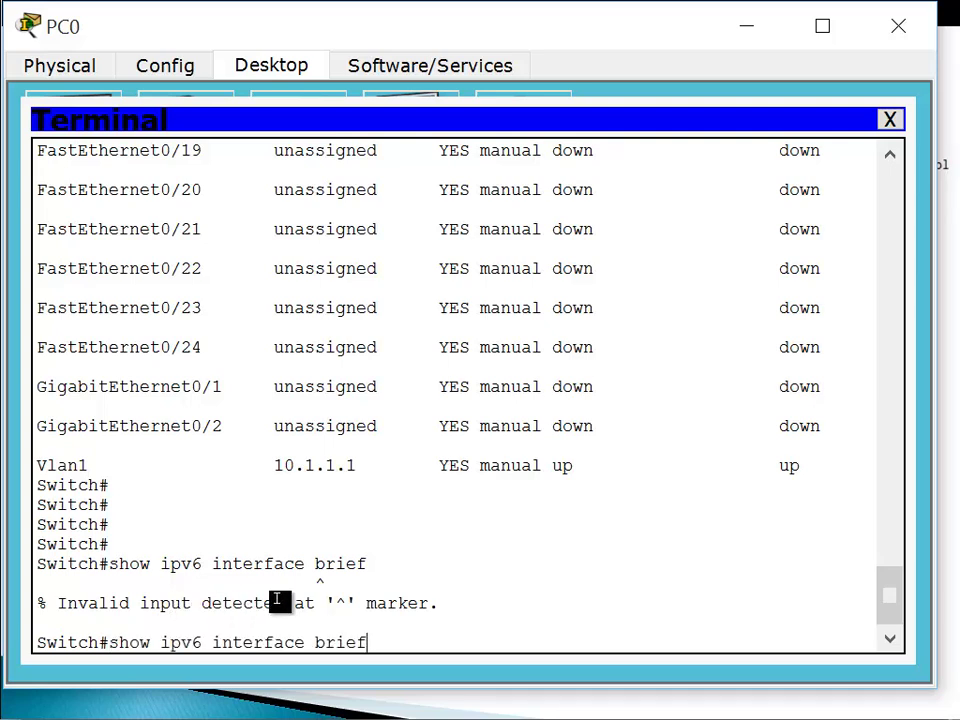
key(BackSpace)
key(BackSpace)
key(Return)
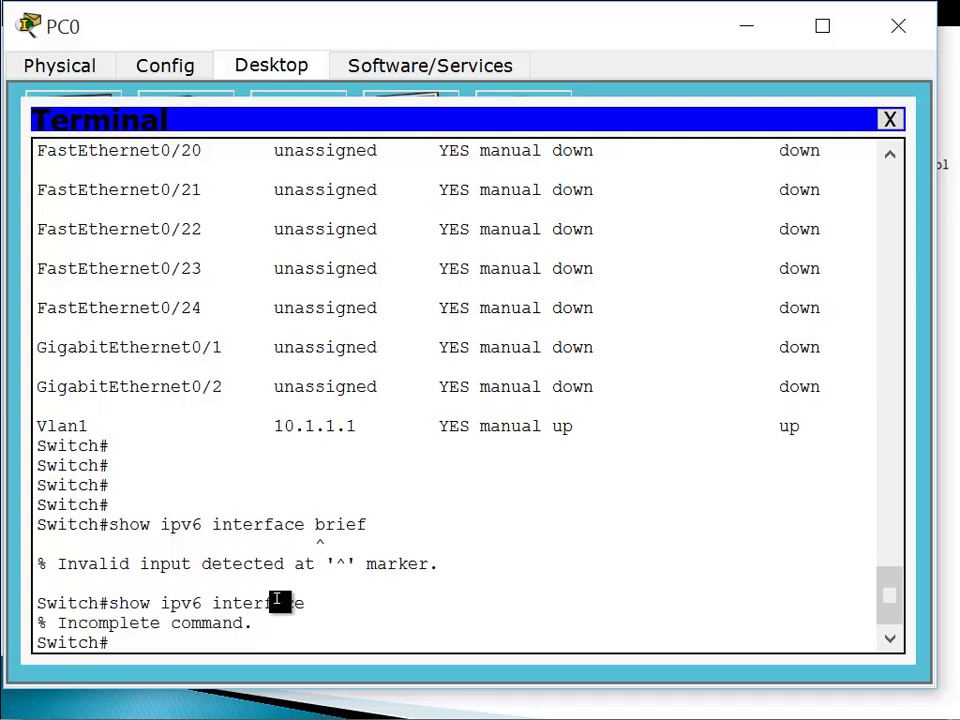
key(Up)
text(?)
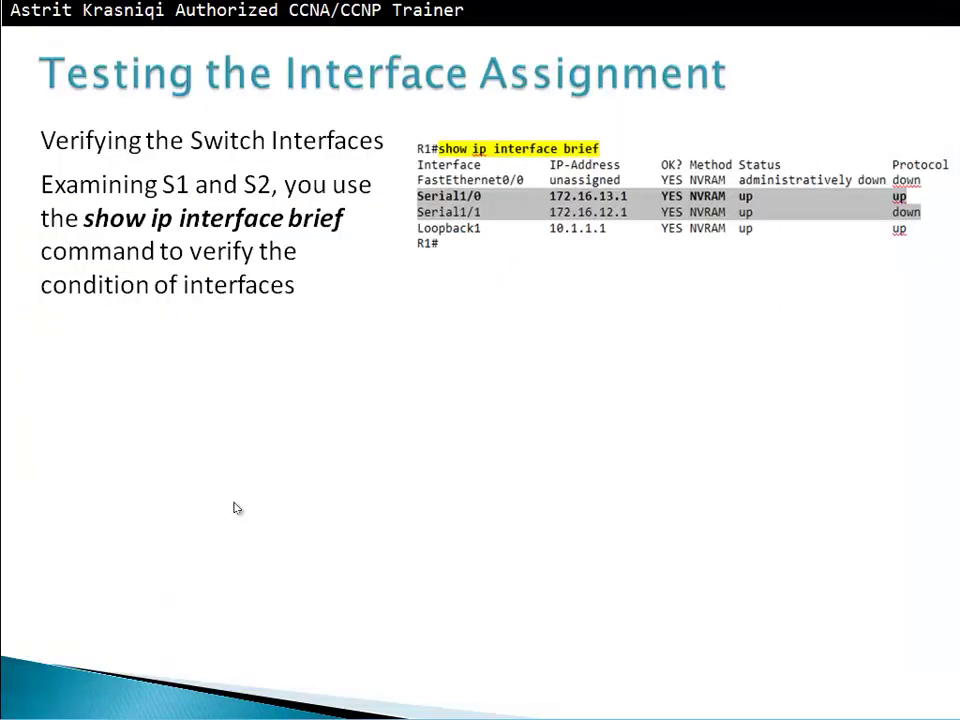
- Advance the slideshow to the Demonstration slide
key(Page_Down)
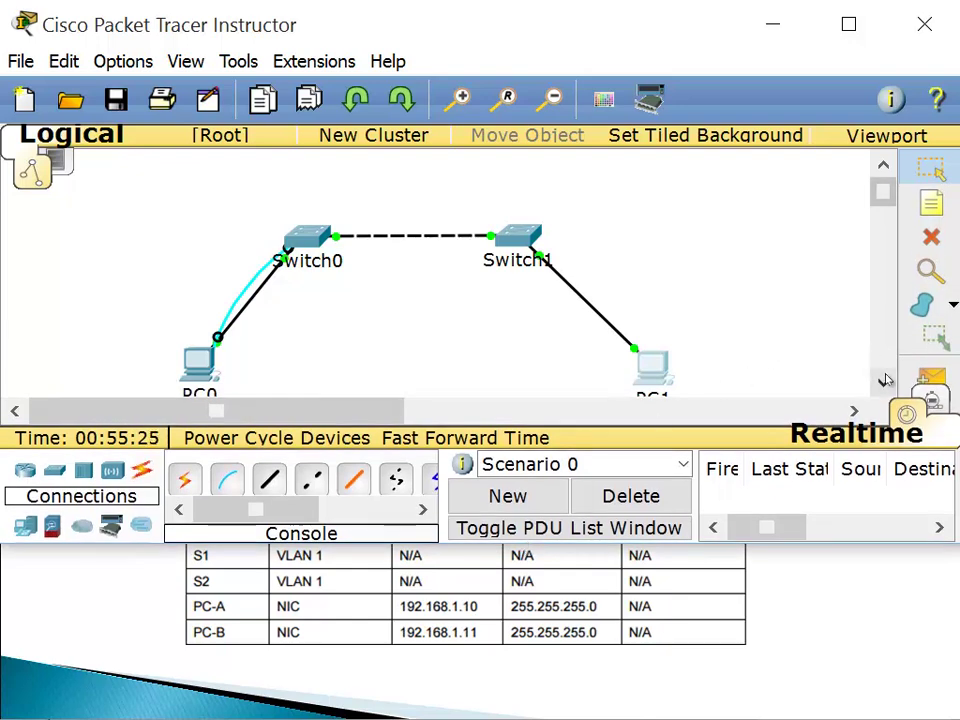
- Place a 'vlan 1' label note just below Switch0
click(884, 380)
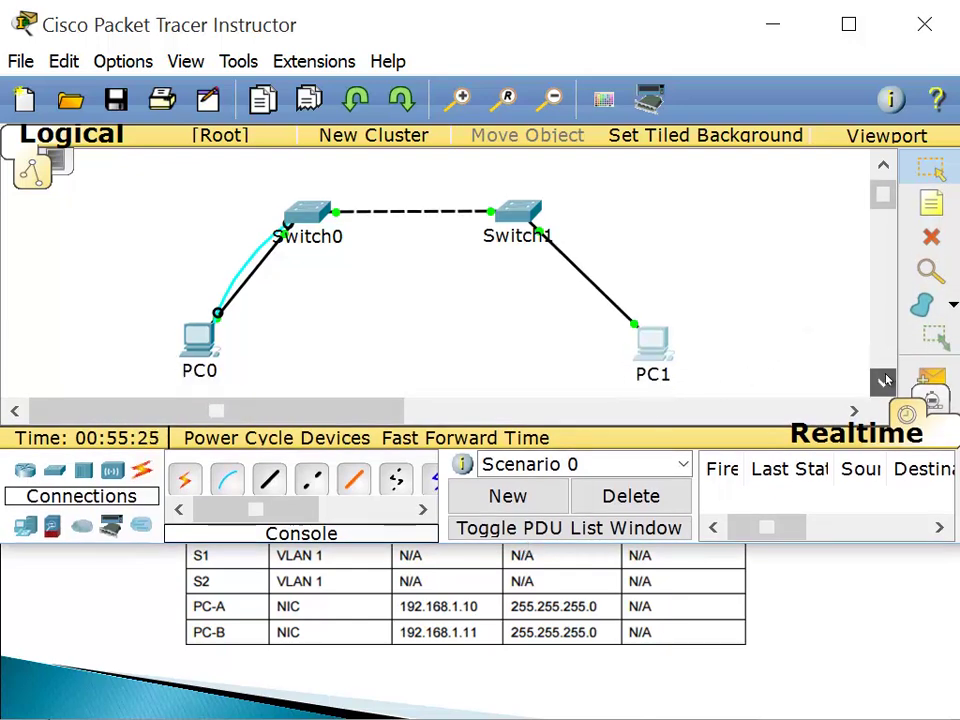
click(932, 203)
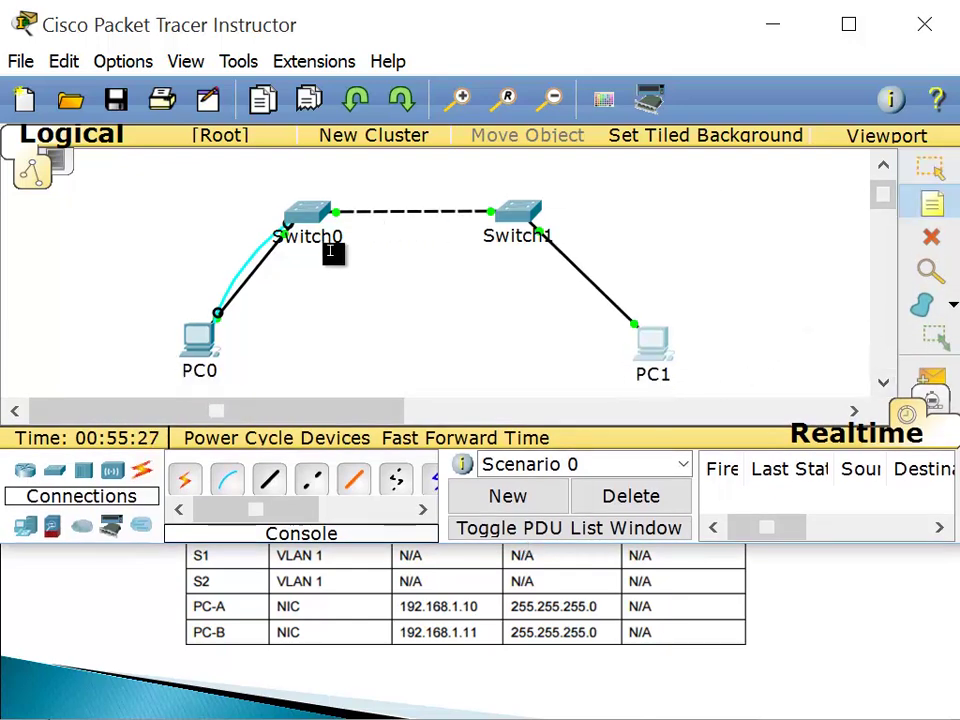
click(302, 253)
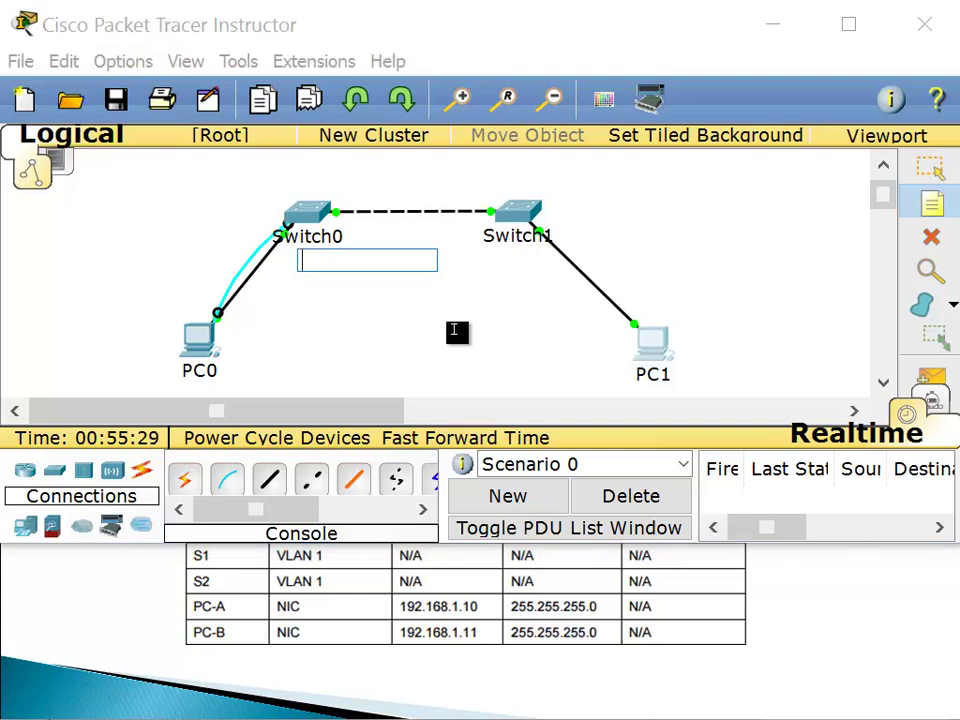
text(vlan 1)
key(Return)
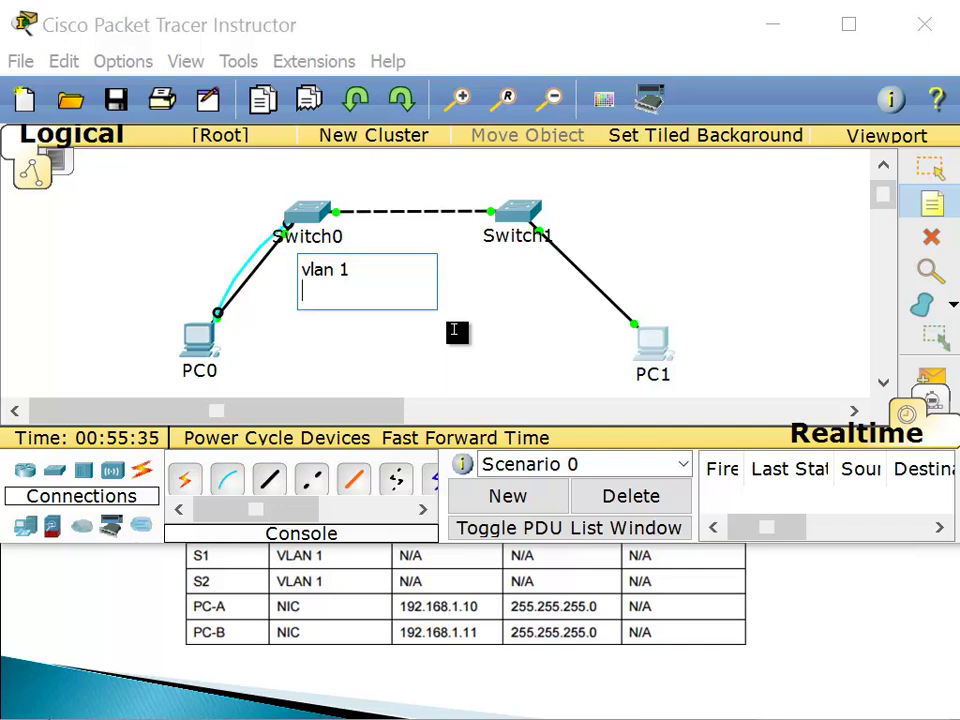
key(BackSpace)
key(BackSpace)
key(BackSpace)
key(BackSpace)
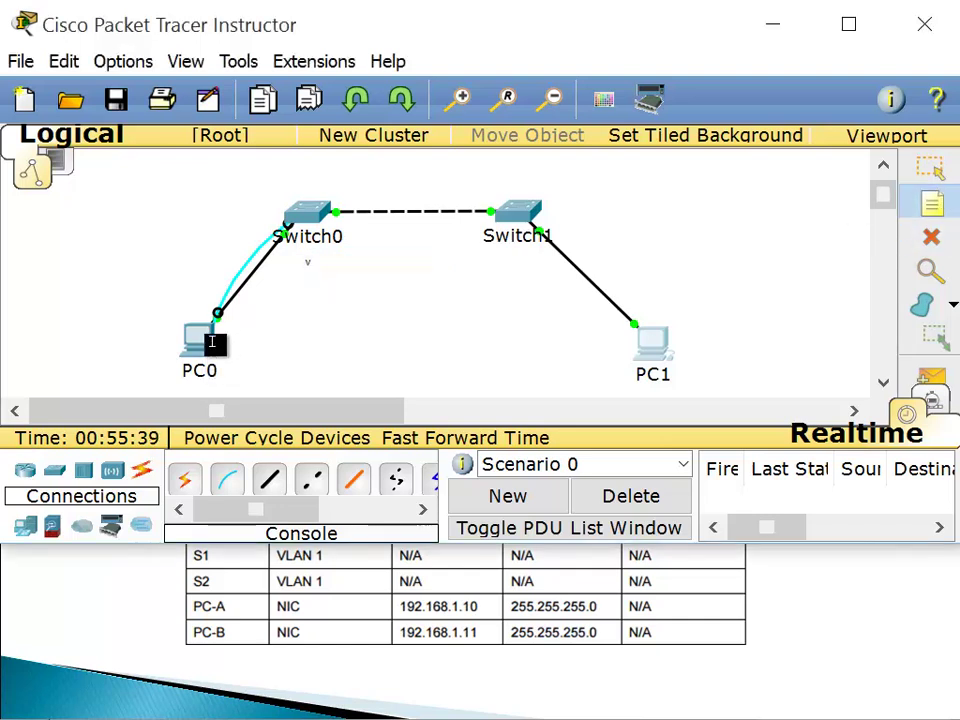
- Add a note beside PC0 reading 192.168.1.10 and 255.255.255.0
click(240, 350)
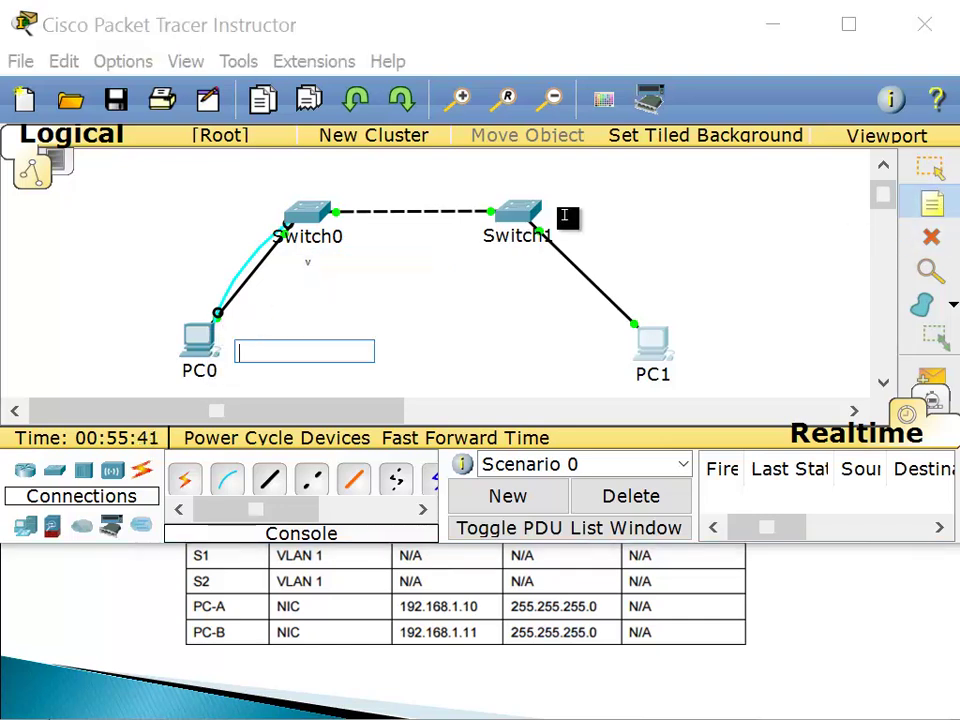
text(19)
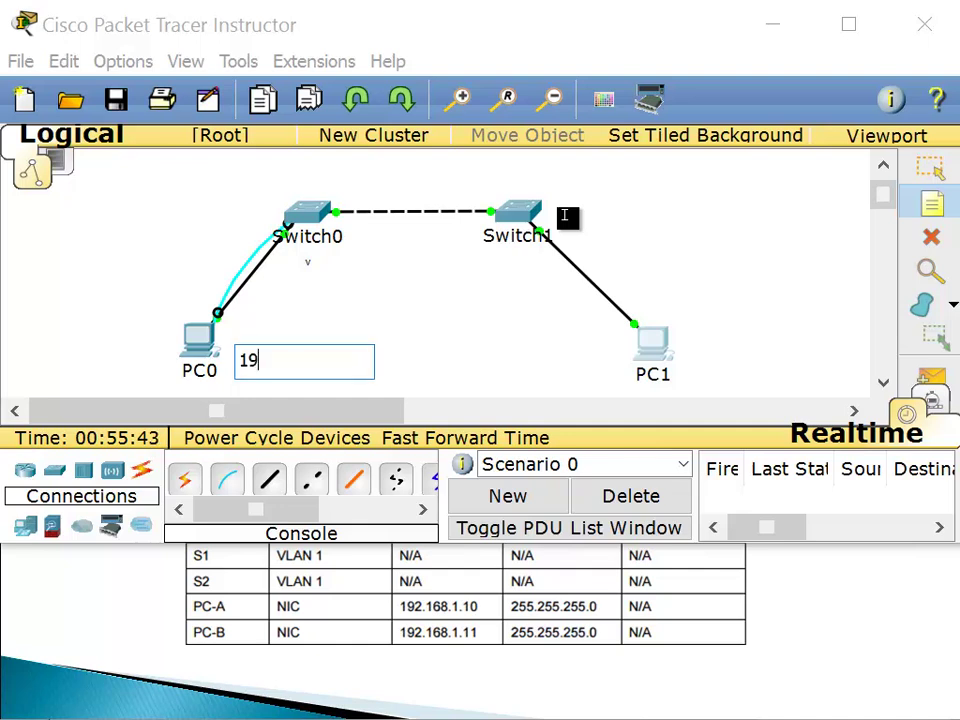
text(2.168.1.10)
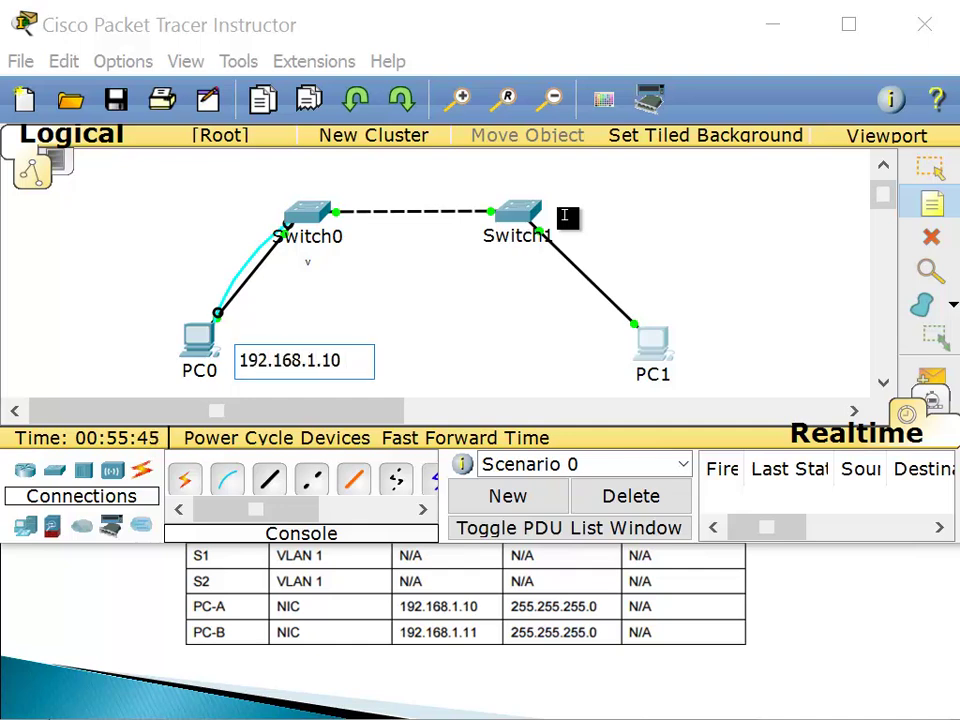
key(Return)
text(255.)
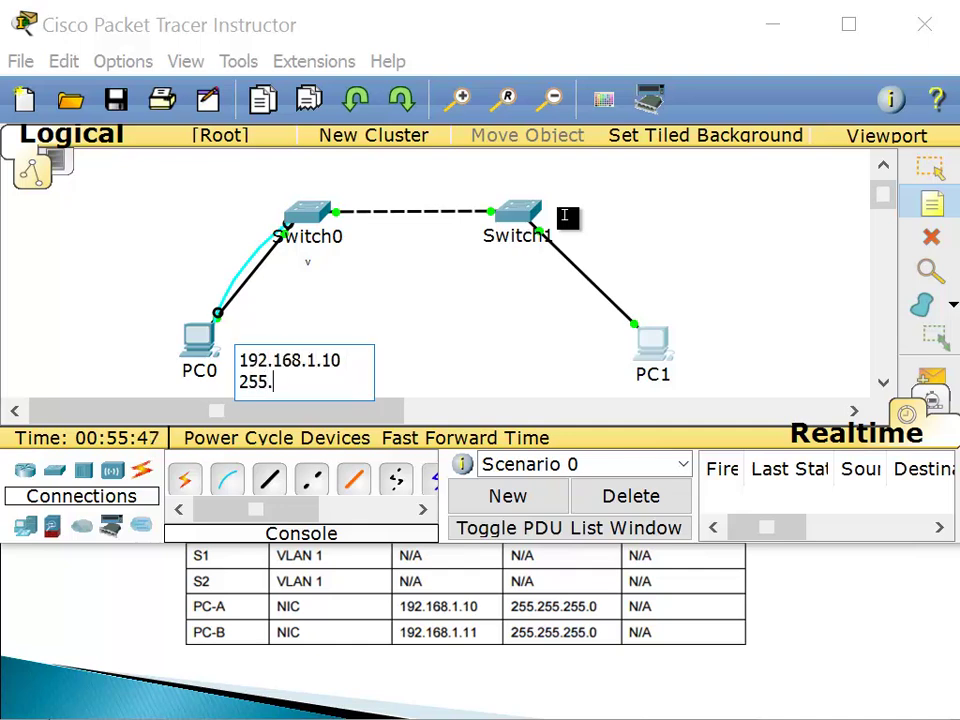
text(255.255.0)
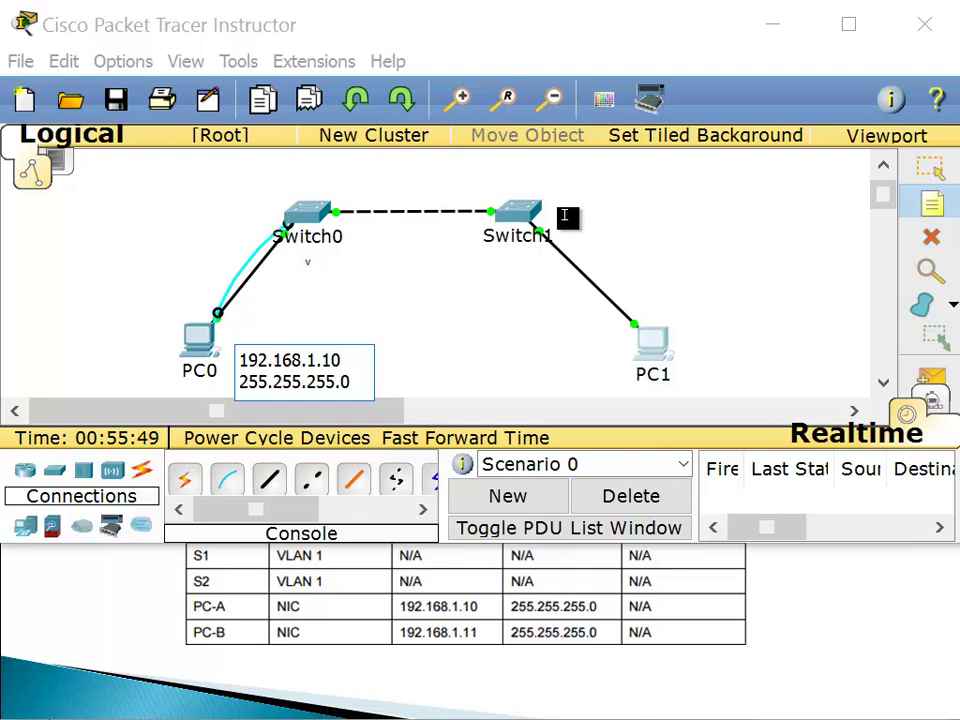
key(ctrl+a)
key(ctrl+c)
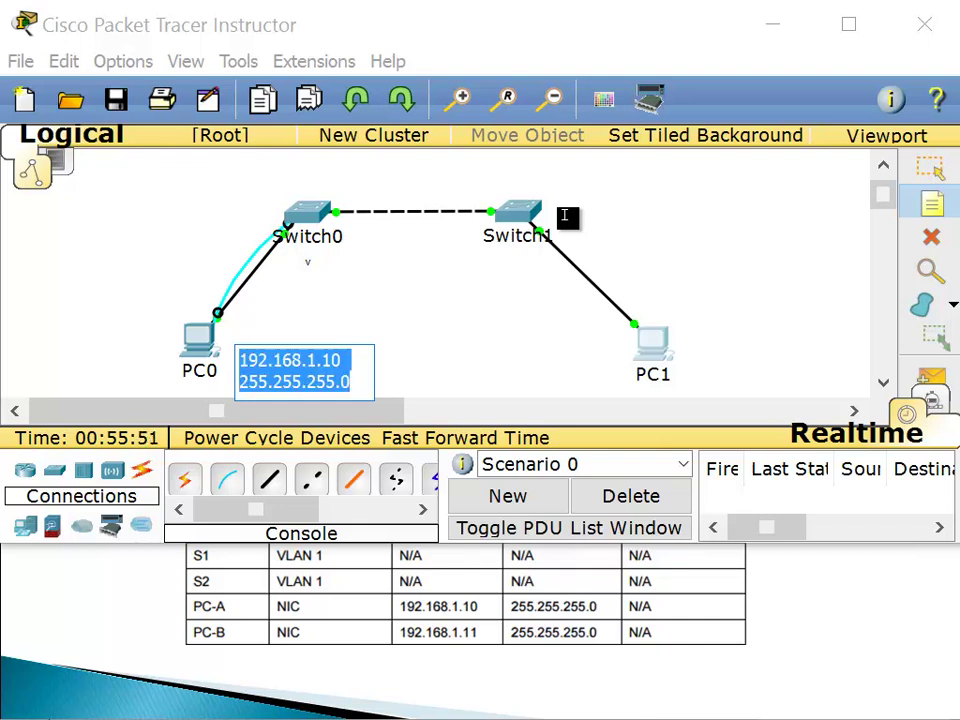
- Keep PC0's note and paste a copy beside PC1, changing the address to 192.168.1.11
click(931, 228)
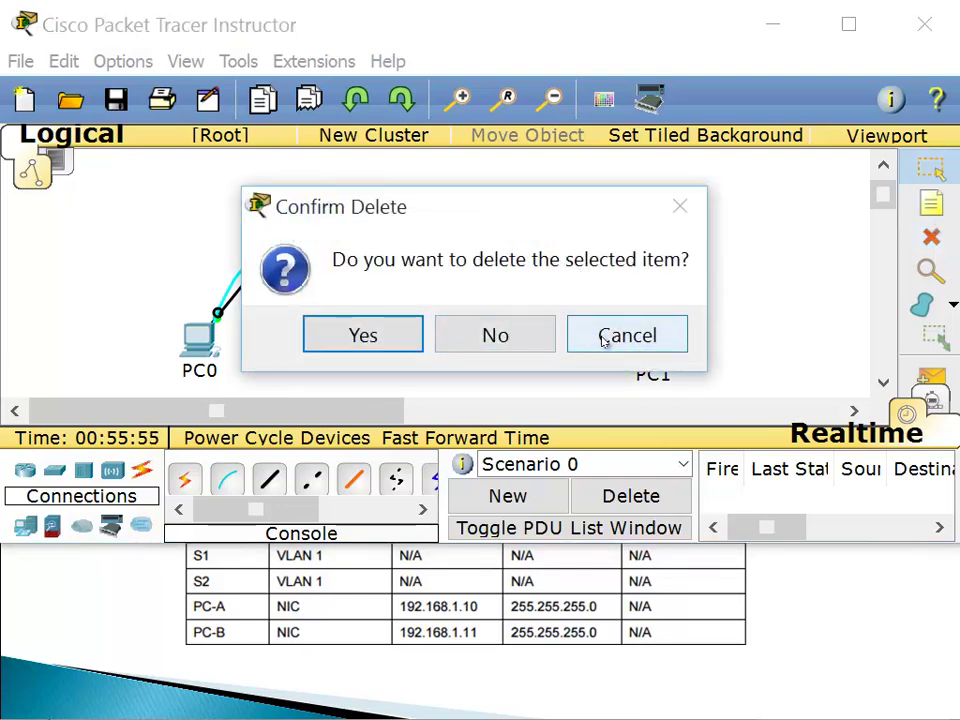
click(604, 341)
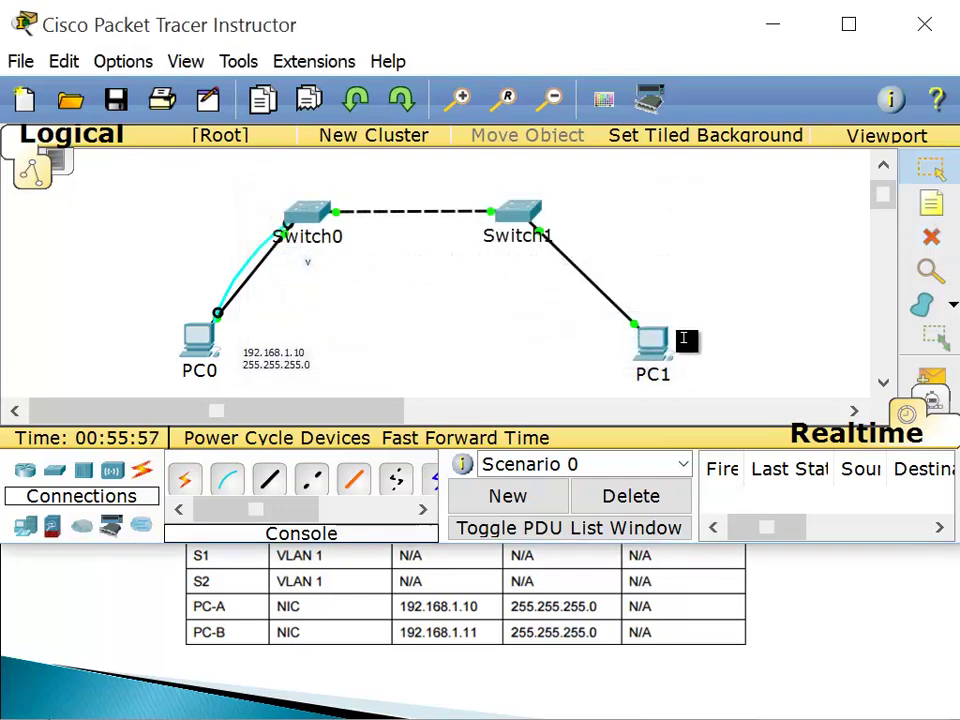
click(680, 336)
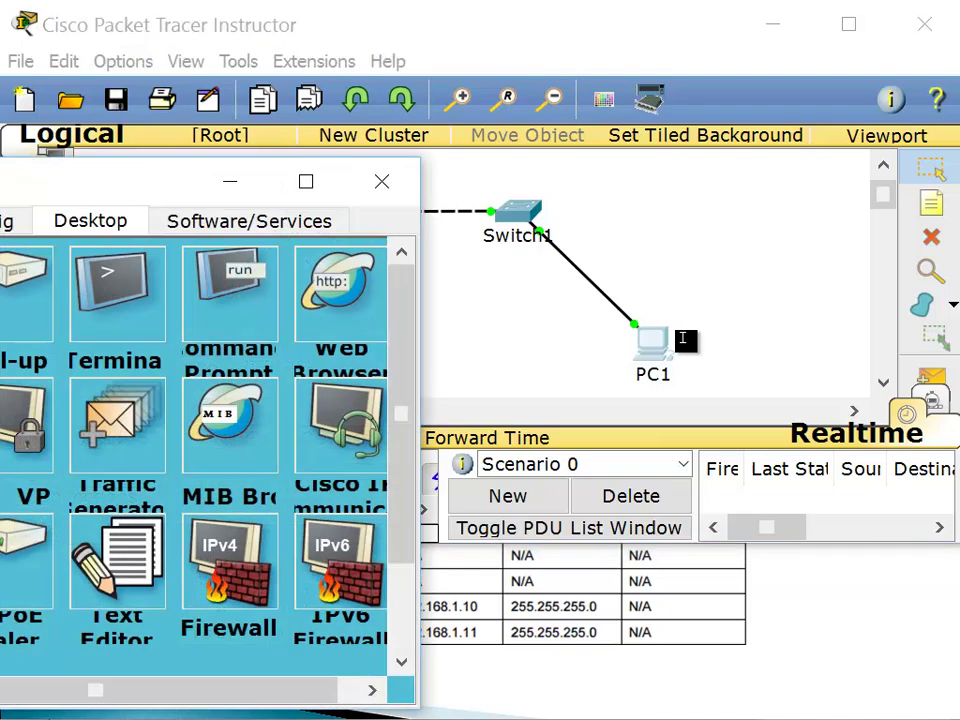
click(378, 182)
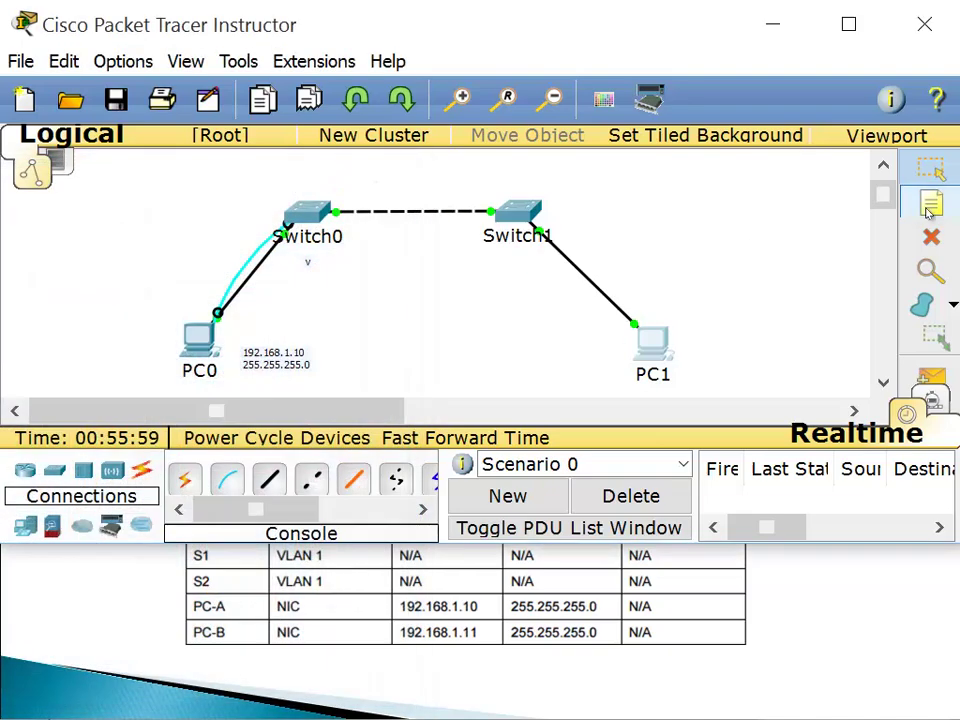
click(707, 334)
key(ctrl+v)
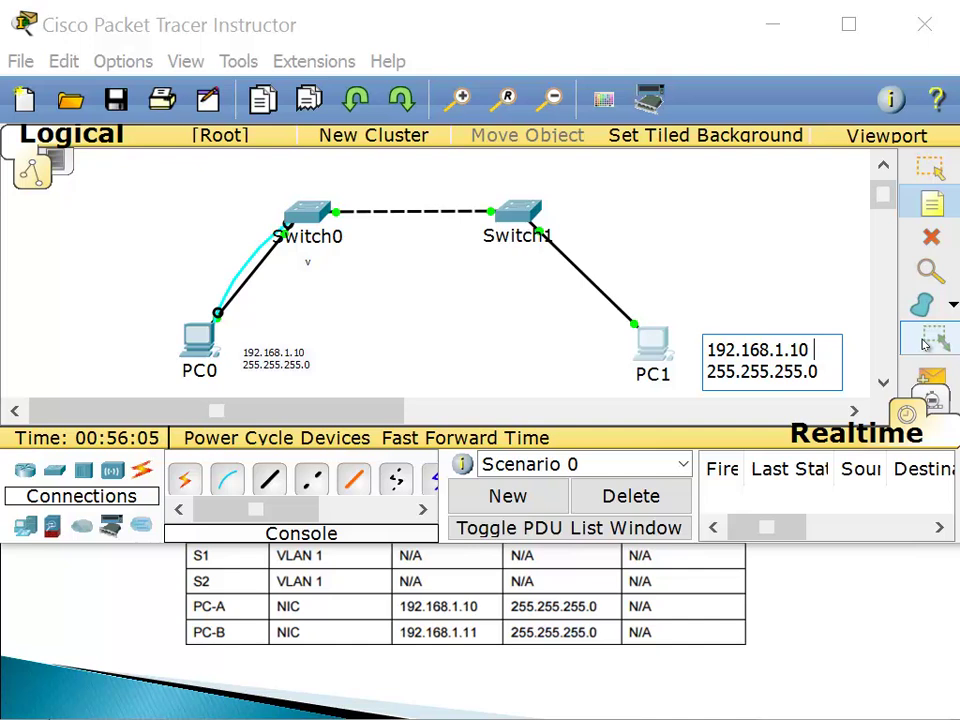
key(BackSpace)
text(1)
click(535, 362)
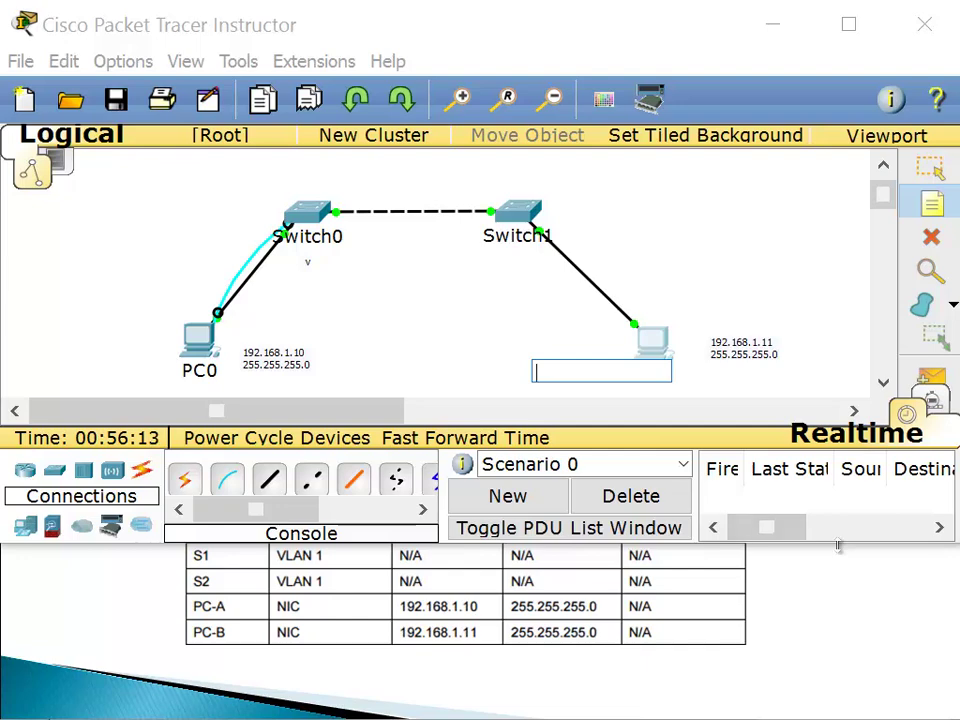
- Zoom into the topology, move PC1's note left of PC1, nudge PC0's note up, and open PC0
drag(838, 545, 838, 710)
click(428, 366)
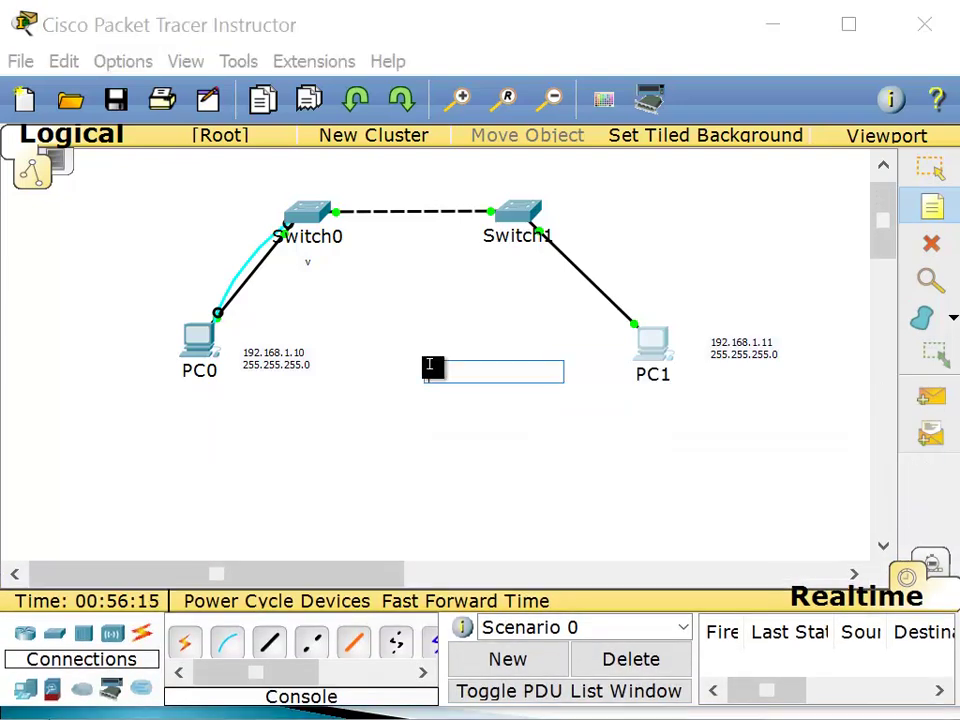
click(462, 97)
click(462, 97)
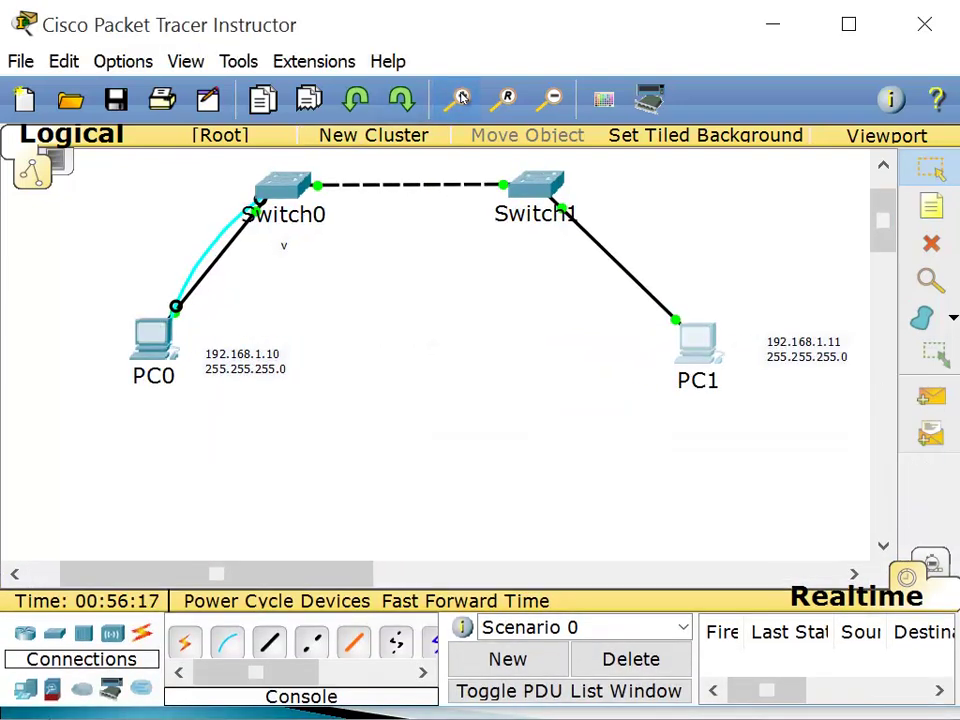
click(462, 97)
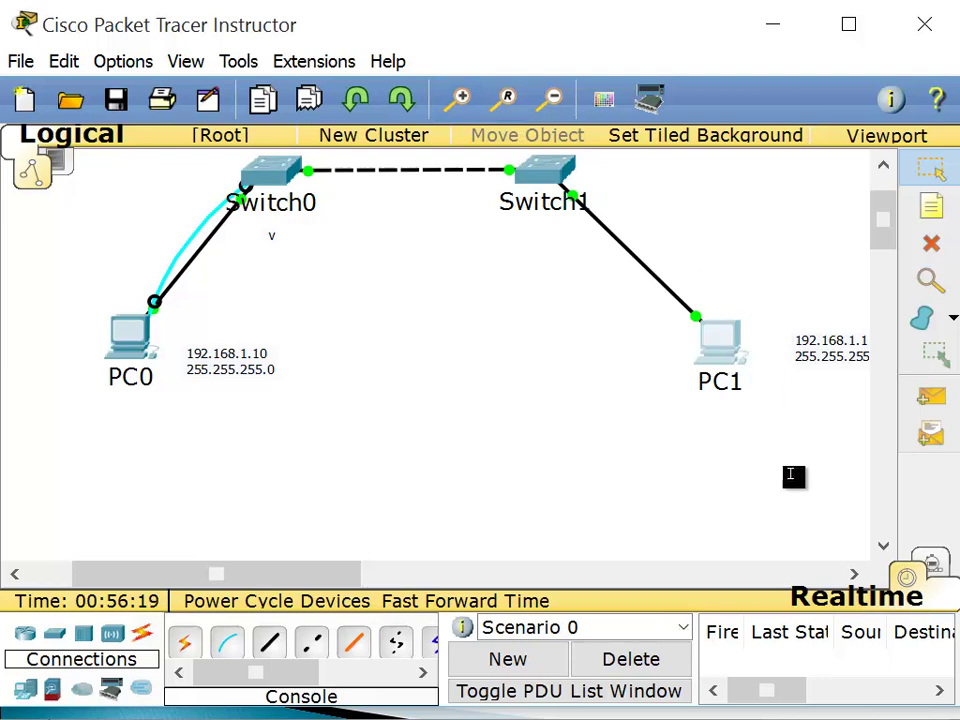
drag(870, 161, 776, 504)
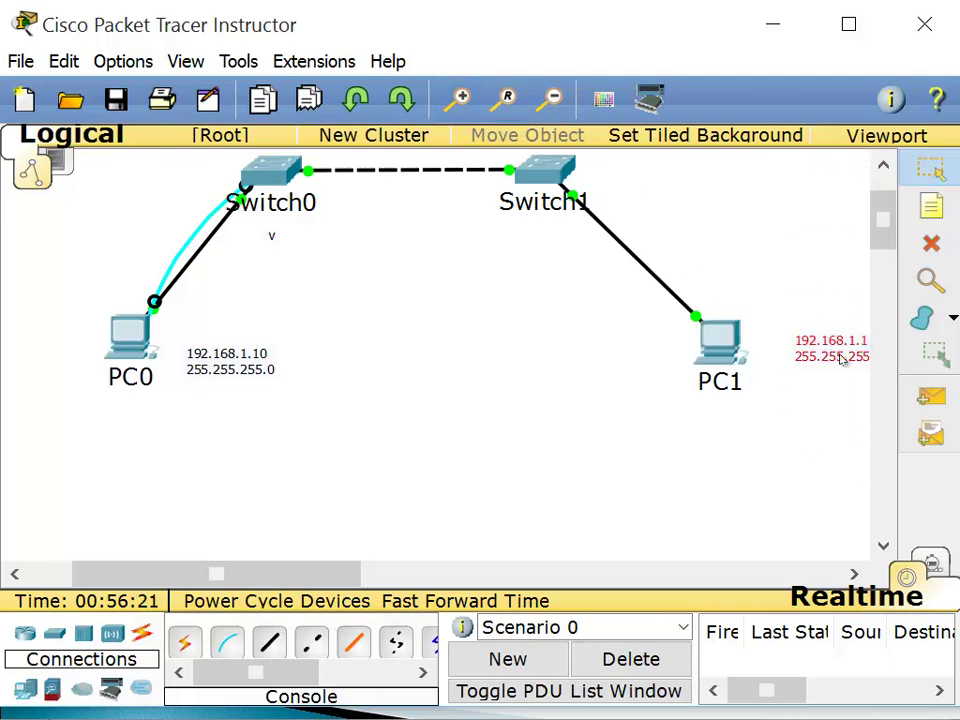
drag(842, 360, 598, 374)
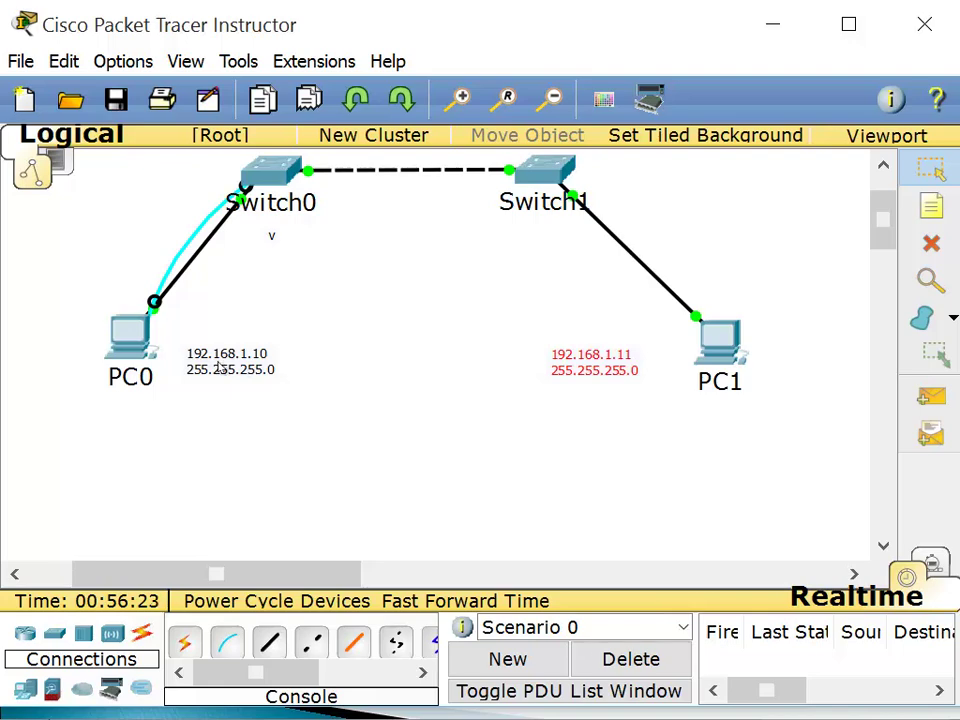
drag(220, 368, 217, 348)
click(214, 392)
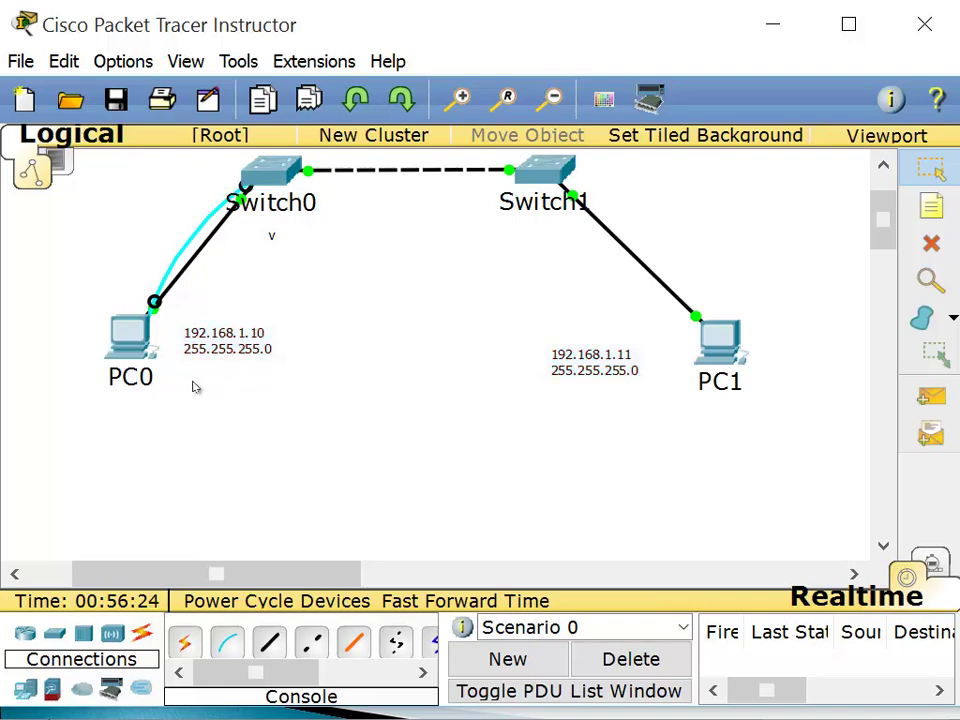
click(118, 348)
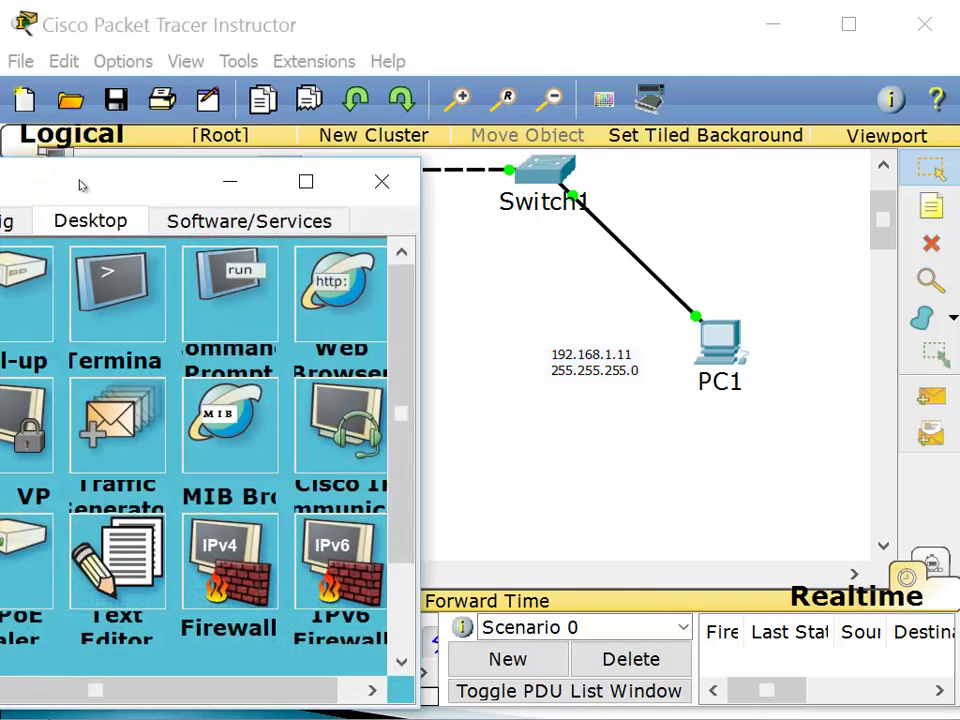
- Enter 192.168.1.10 as PC0's IP address, accepting mask 255.255.255.0 and no gateway
drag(75, 185, 434, 140)
click(246, 250)
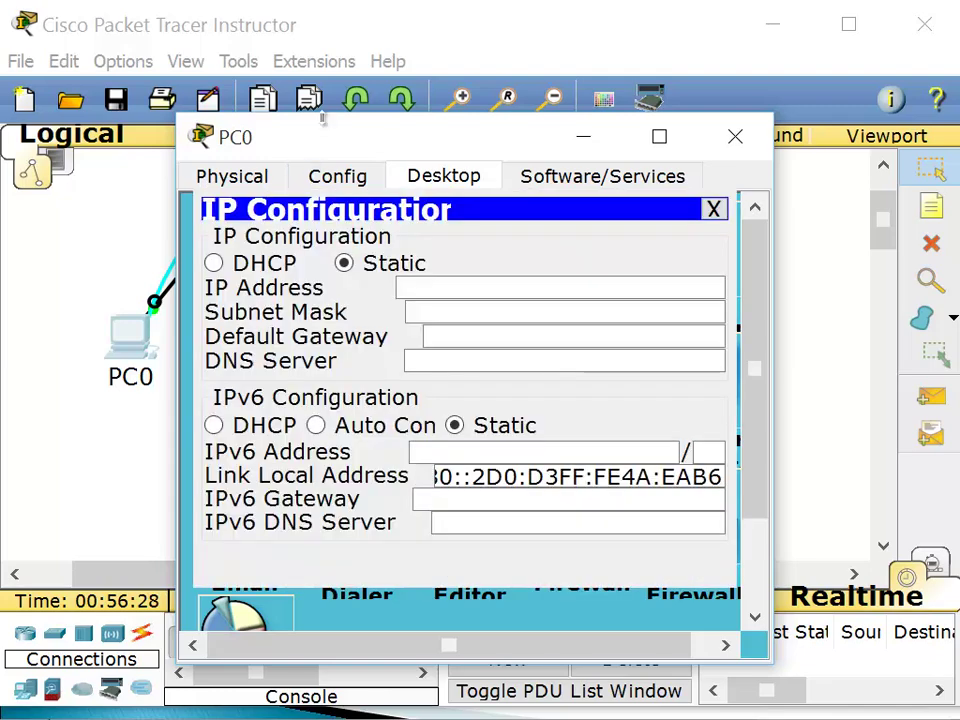
drag(343, 150, 519, 134)
click(593, 270)
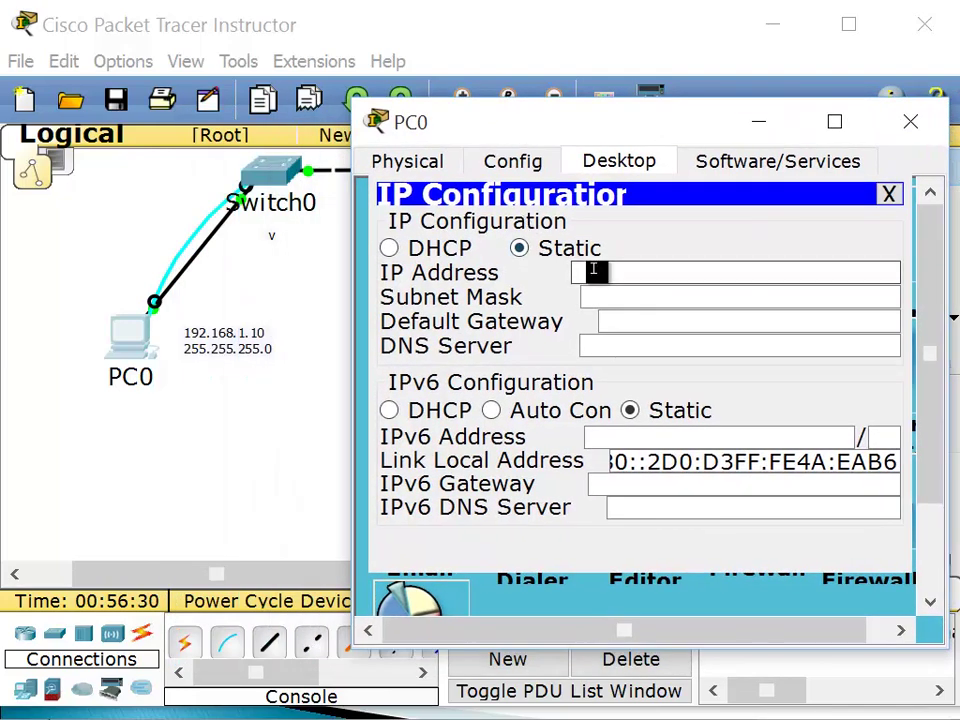
text(192.16)
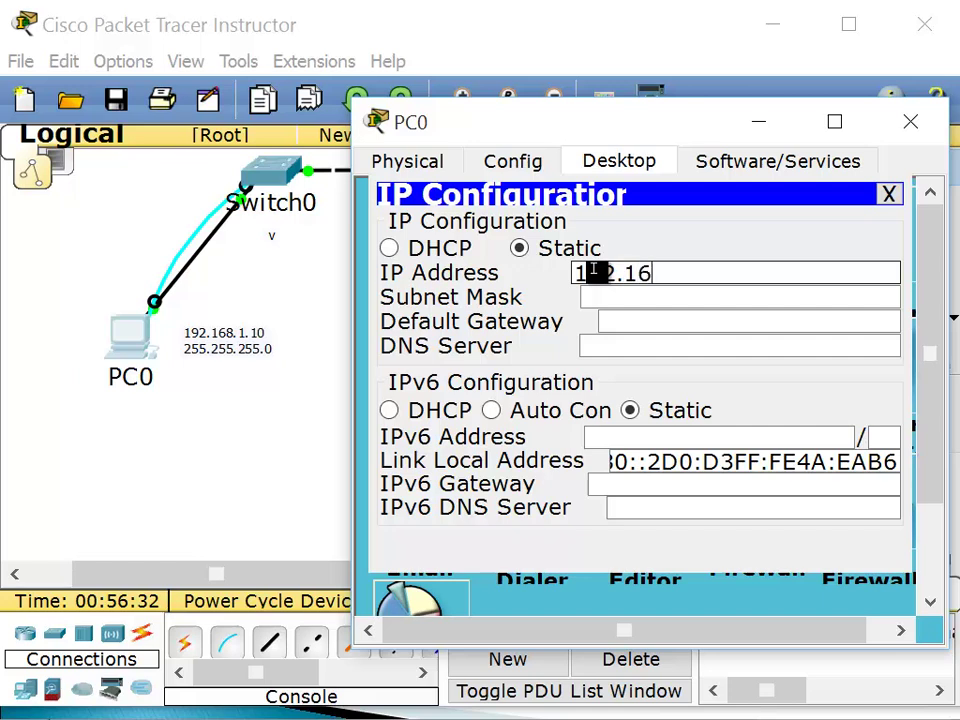
text(8.1.10)
key(Tab)
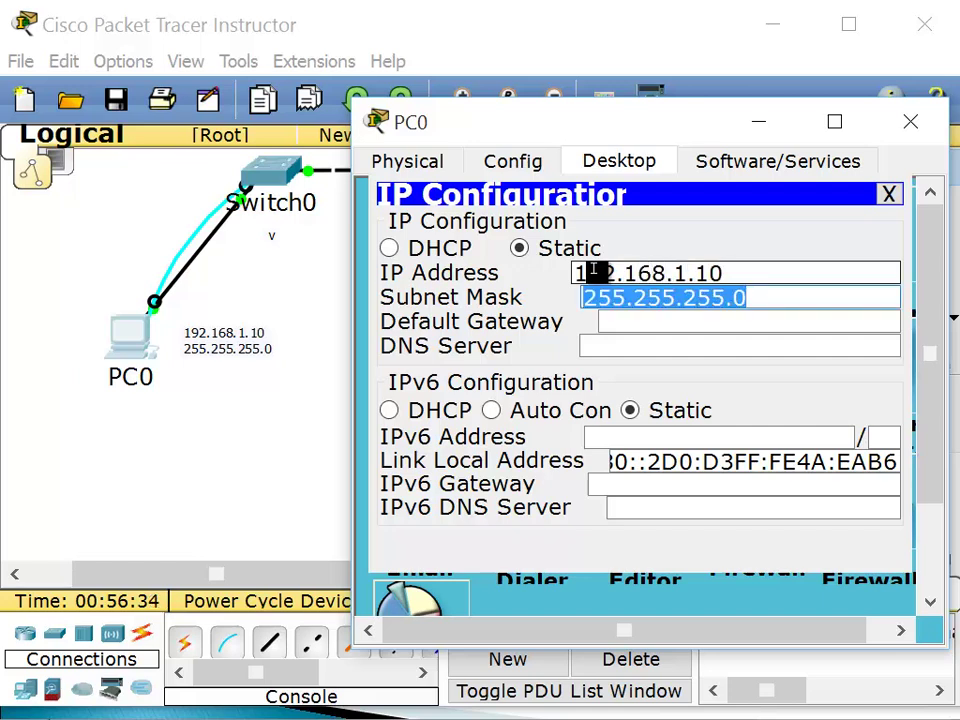
click(610, 316)
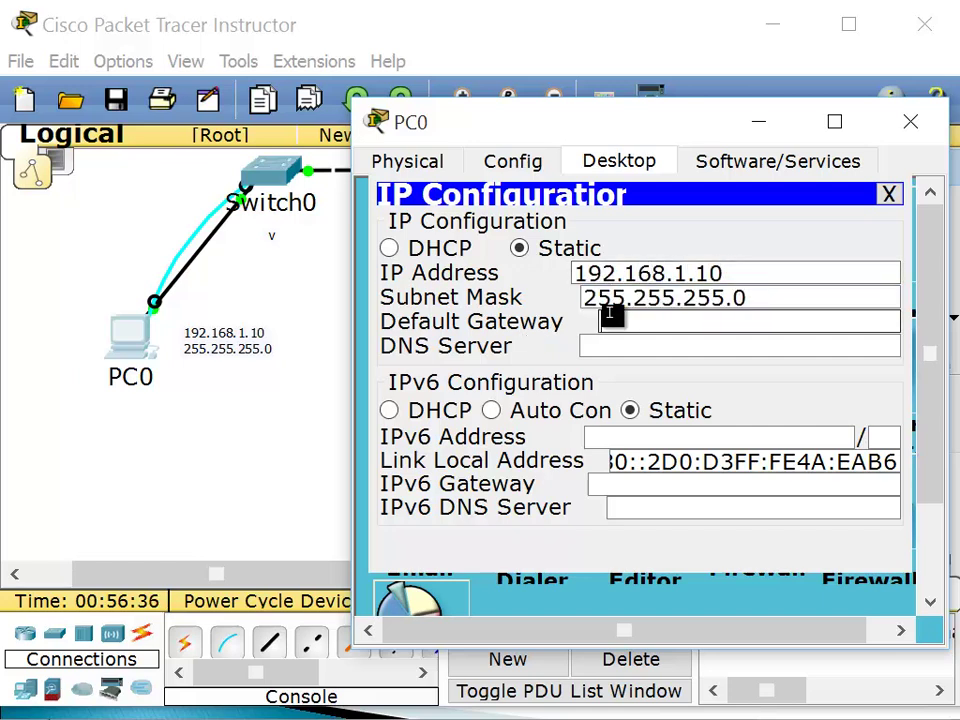
click(643, 343)
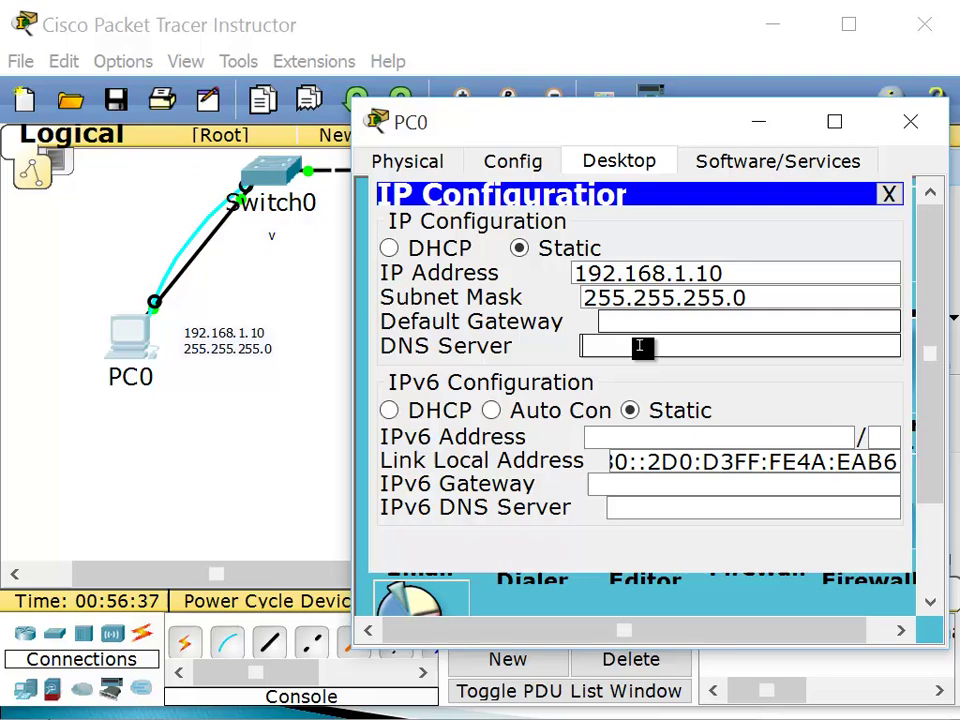
click(906, 121)
- Replace PC1's IP address 10.1.1.200 with 192.168.1.11 in IP Configuration, then close PC1's window
drag(600, 400, 712, 335)
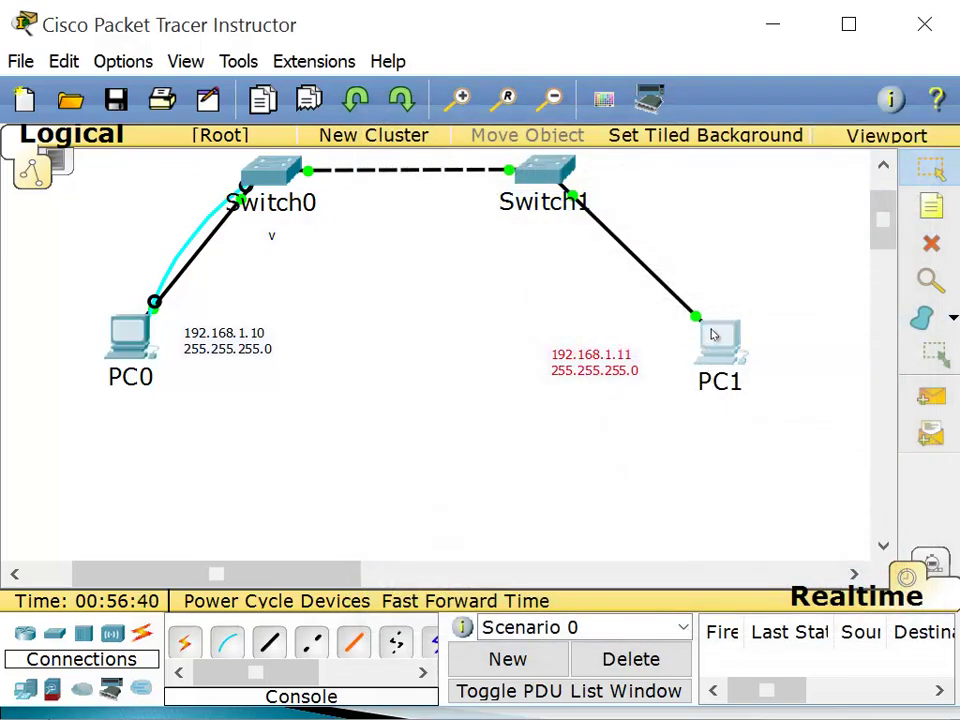
click(712, 335)
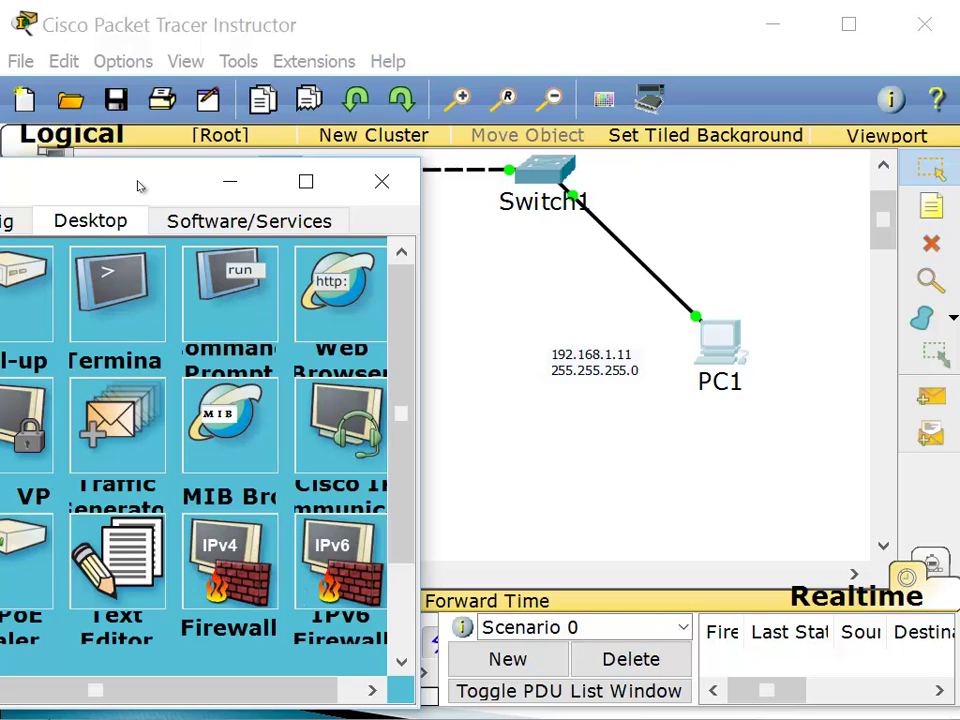
drag(138, 186, 572, 121)
click(336, 229)
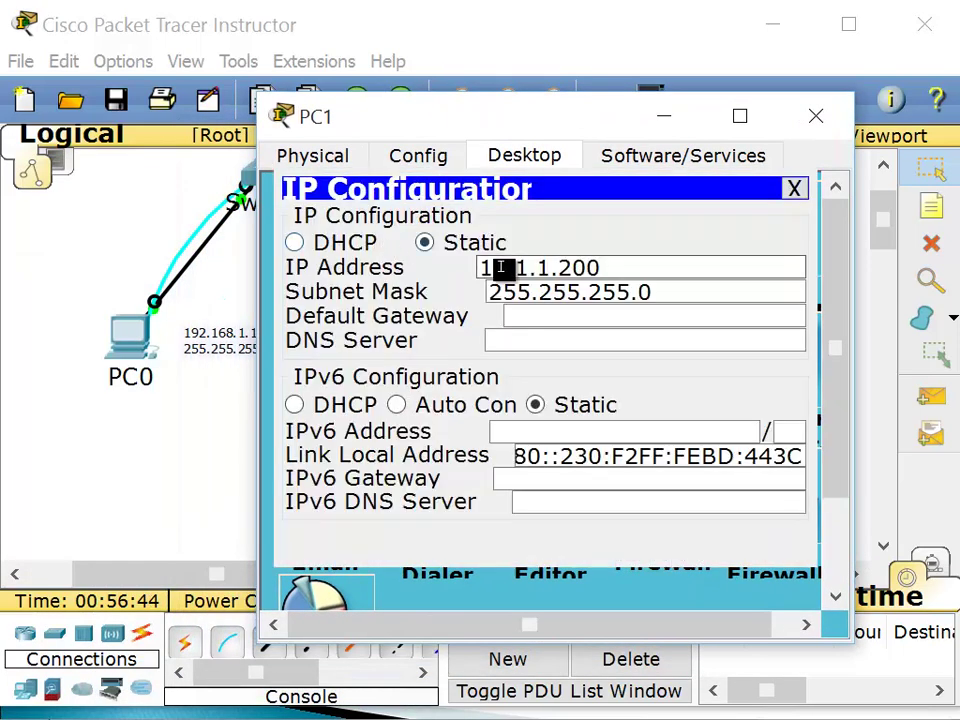
drag(611, 272, 439, 264)
text(1)
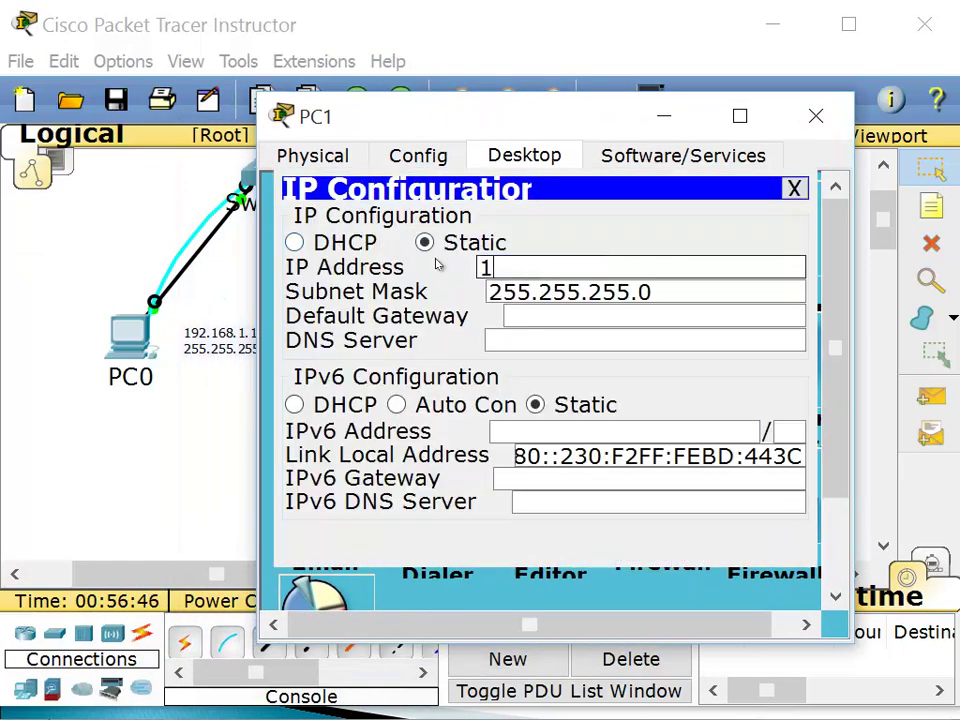
text(92.168.1)
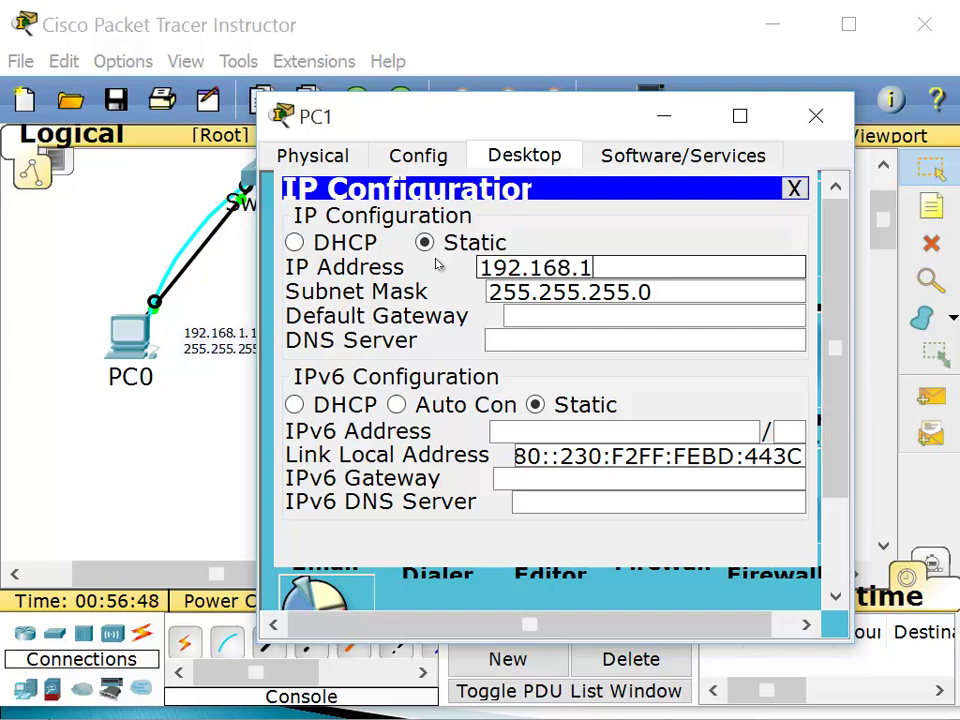
text(.11)
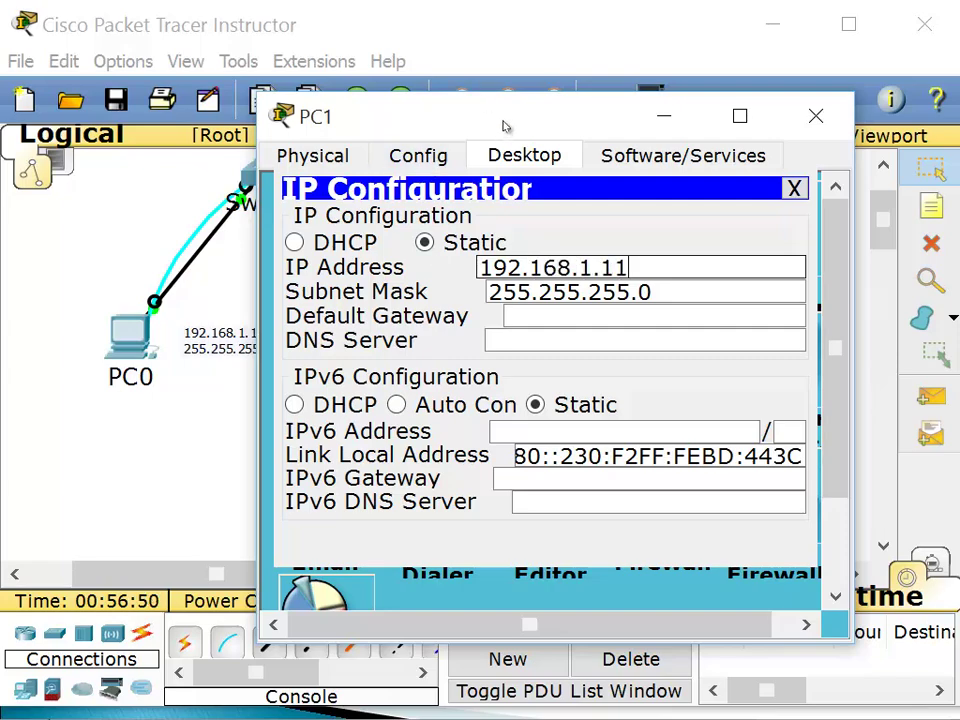
drag(505, 126, 313, 81)
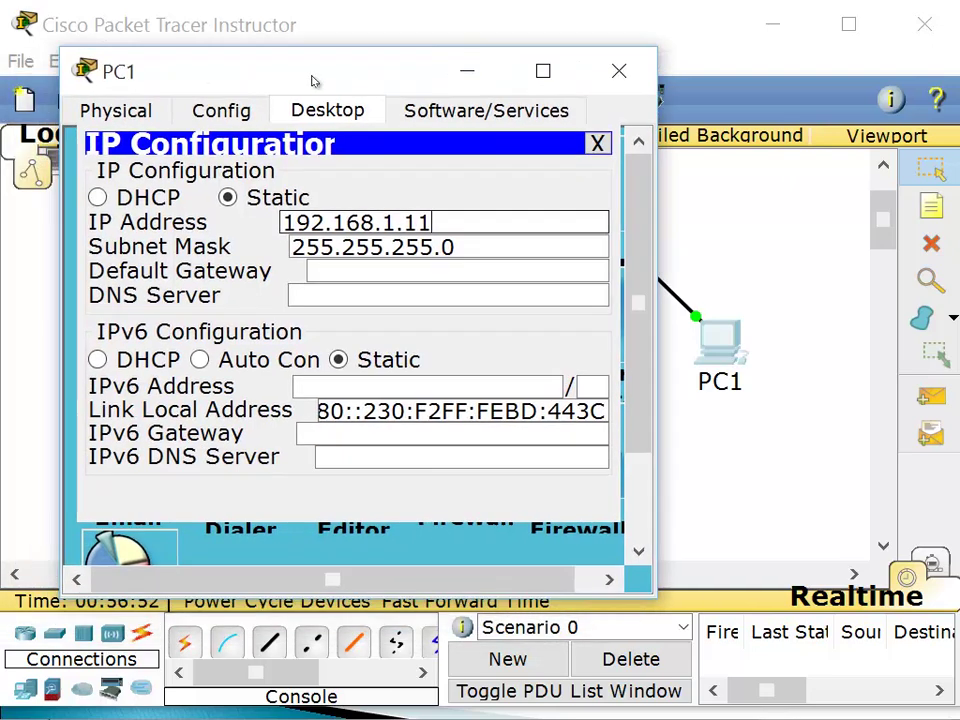
click(395, 277)
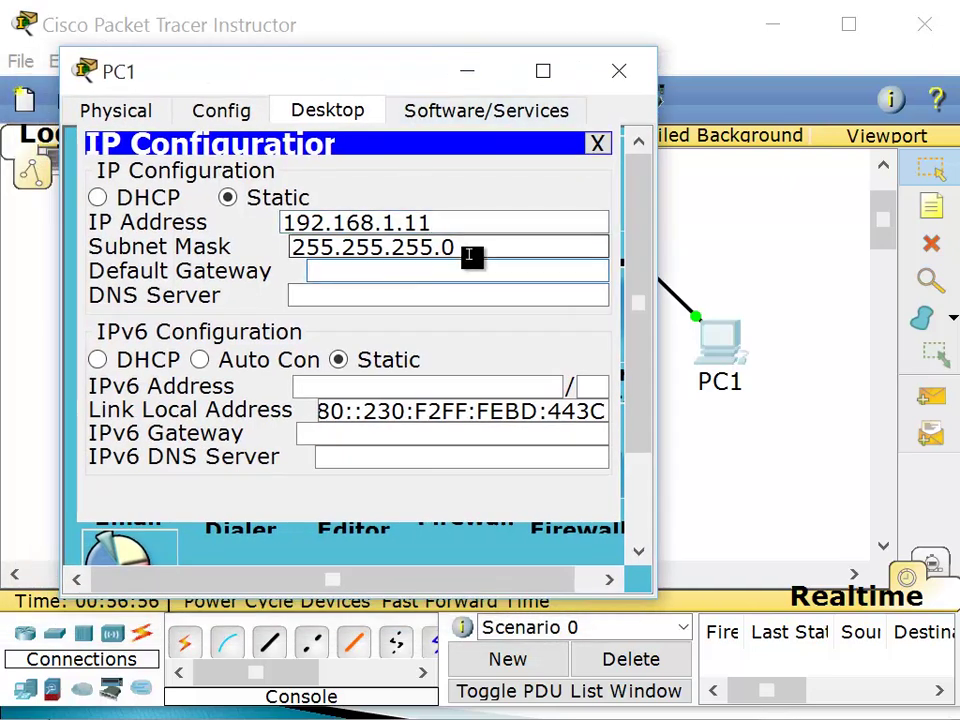
click(619, 71)
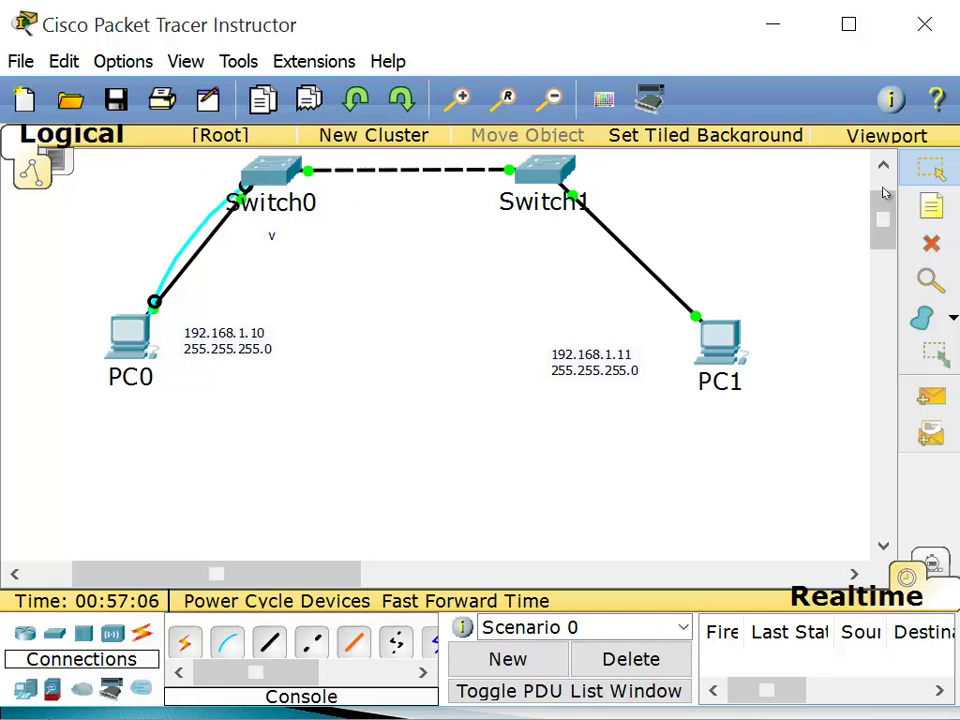
- Ping 192.168.1.11 from PC0's Command Prompt twice, getting replies with 0% loss
scroll(885, 190, up, 2)
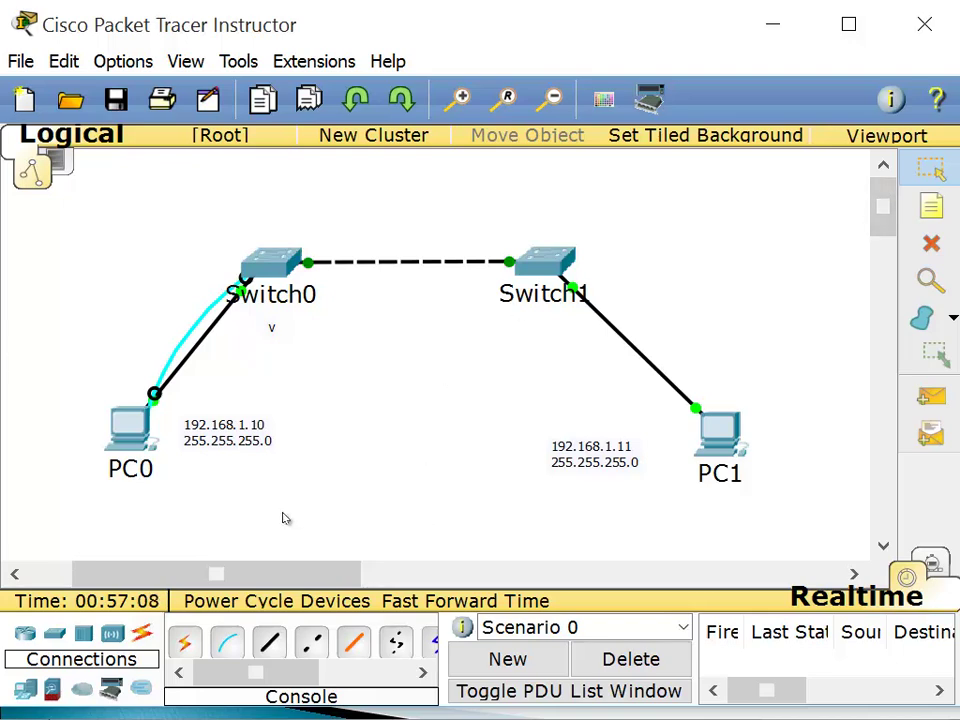
click(125, 428)
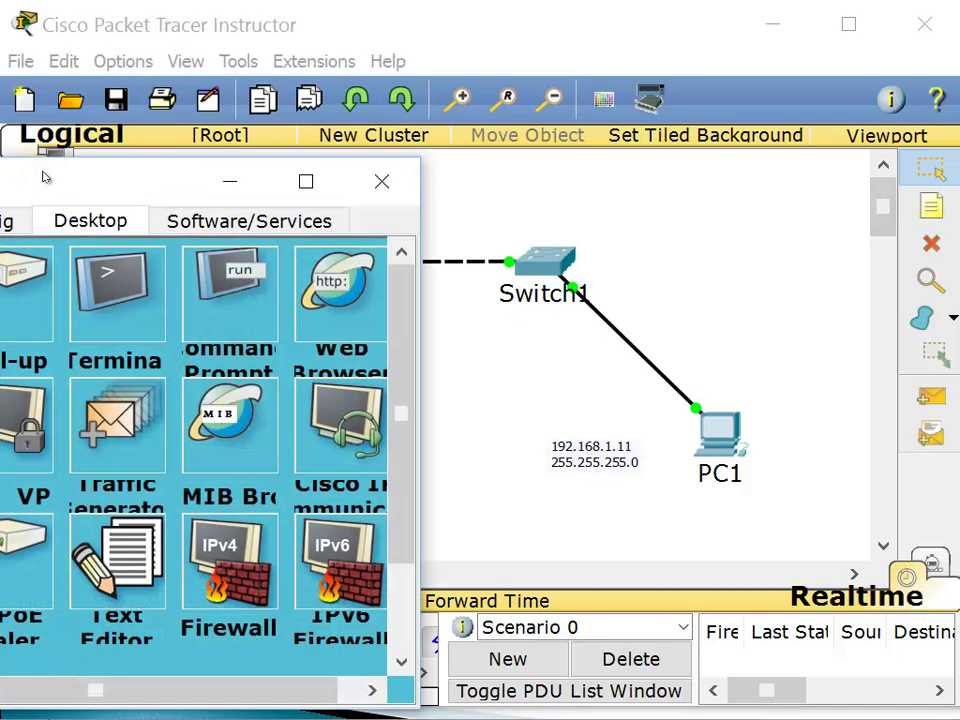
drag(55, 190, 284, 153)
click(437, 250)
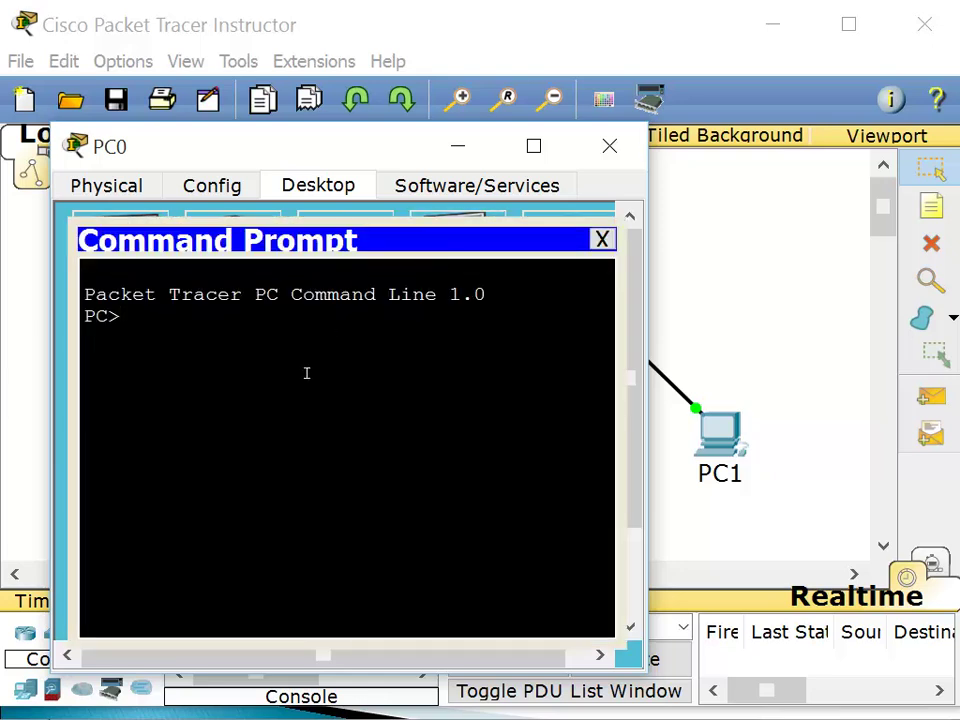
text(ping 192.168.1)
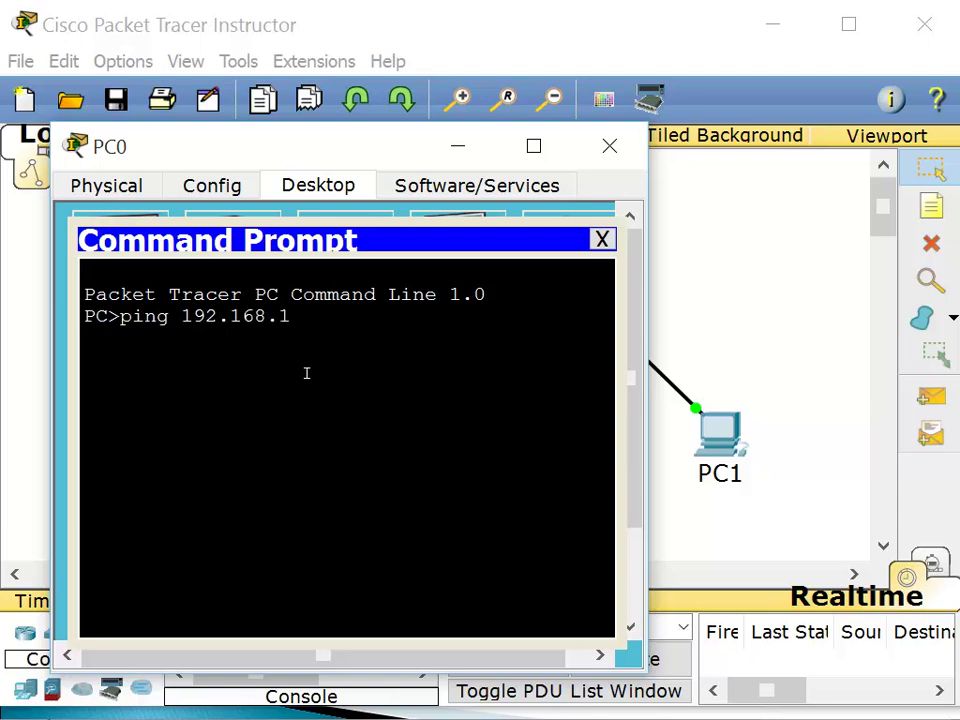
text(011)
key(Return)
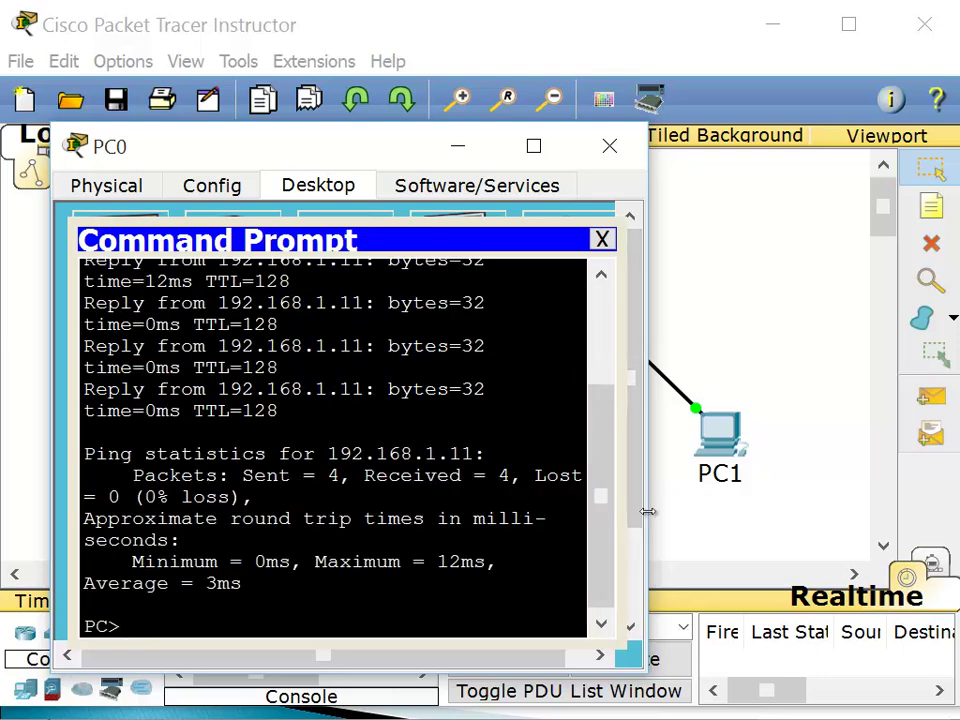
drag(648, 513, 898, 513)
key(Return)
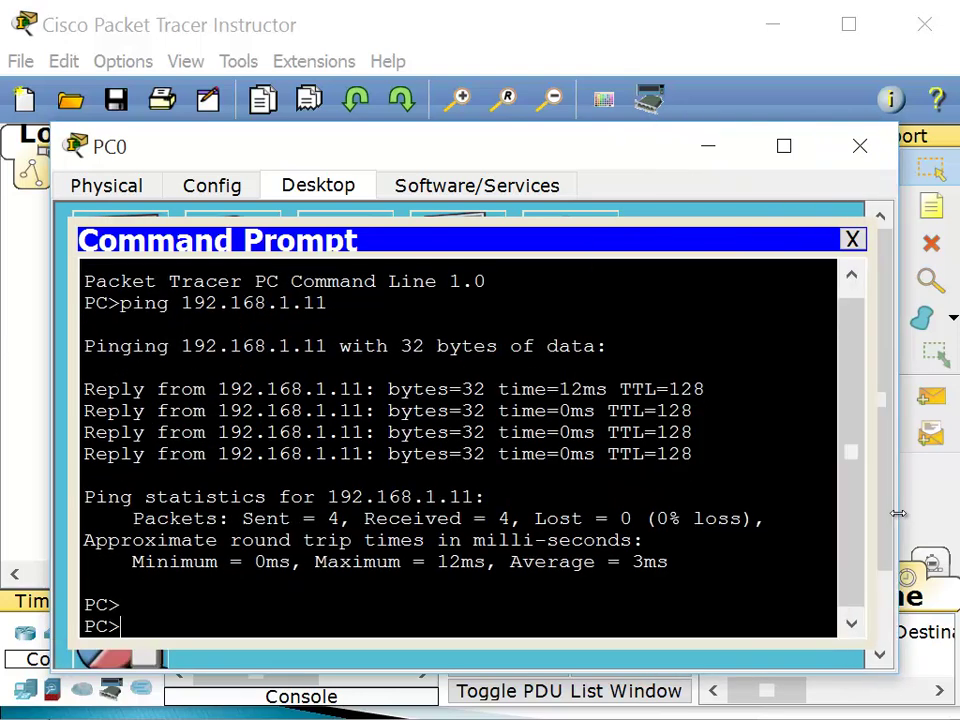
key(Up)
key(Return)
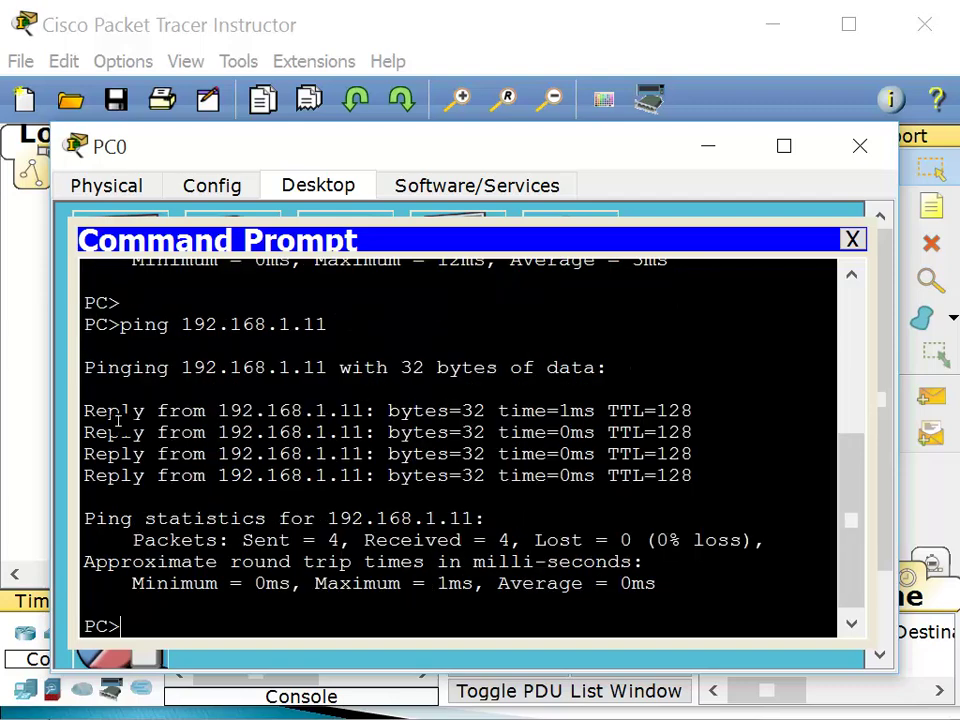
click(34, 410)
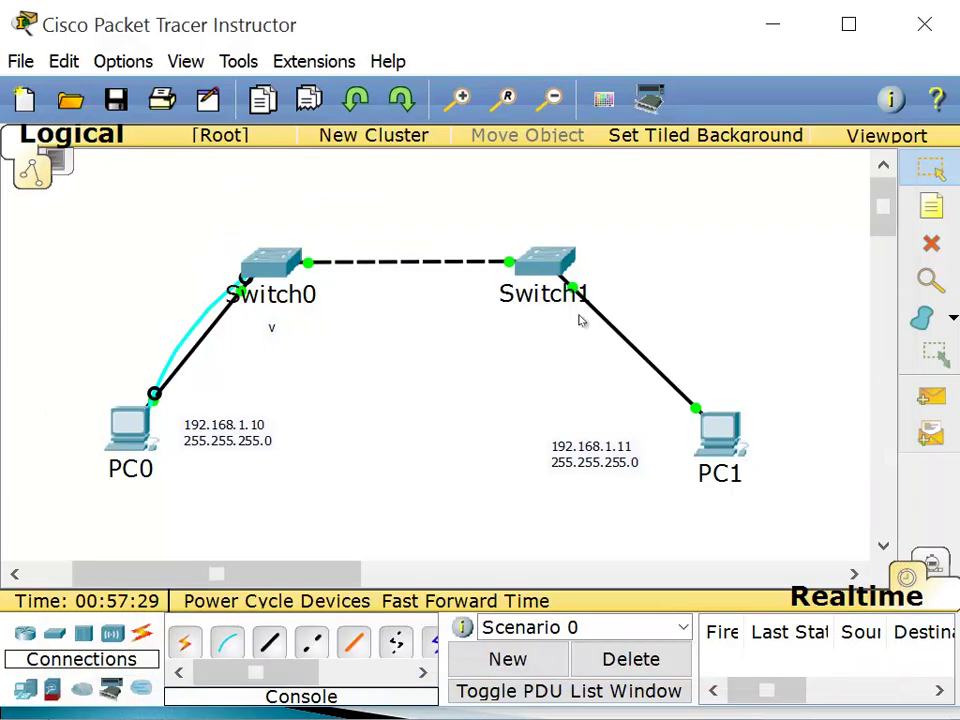
- From PC1's Command Prompt, ping PC0 at 192.168.1.10 and receive replies
click(720, 425)
drag(137, 195, 641, 178)
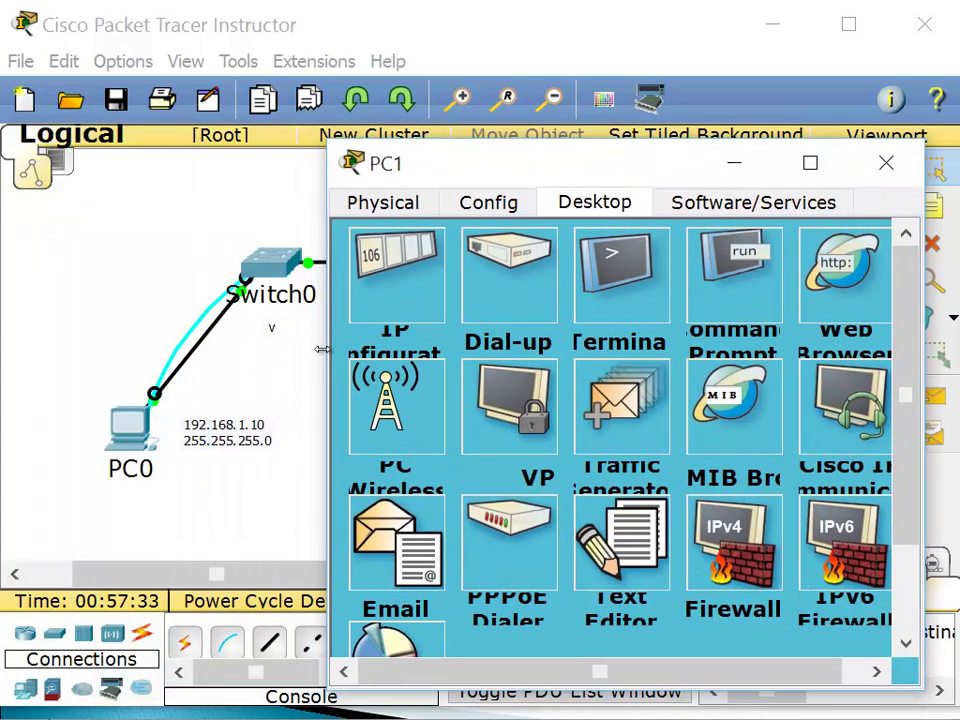
drag(327, 350, 133, 351)
click(556, 290)
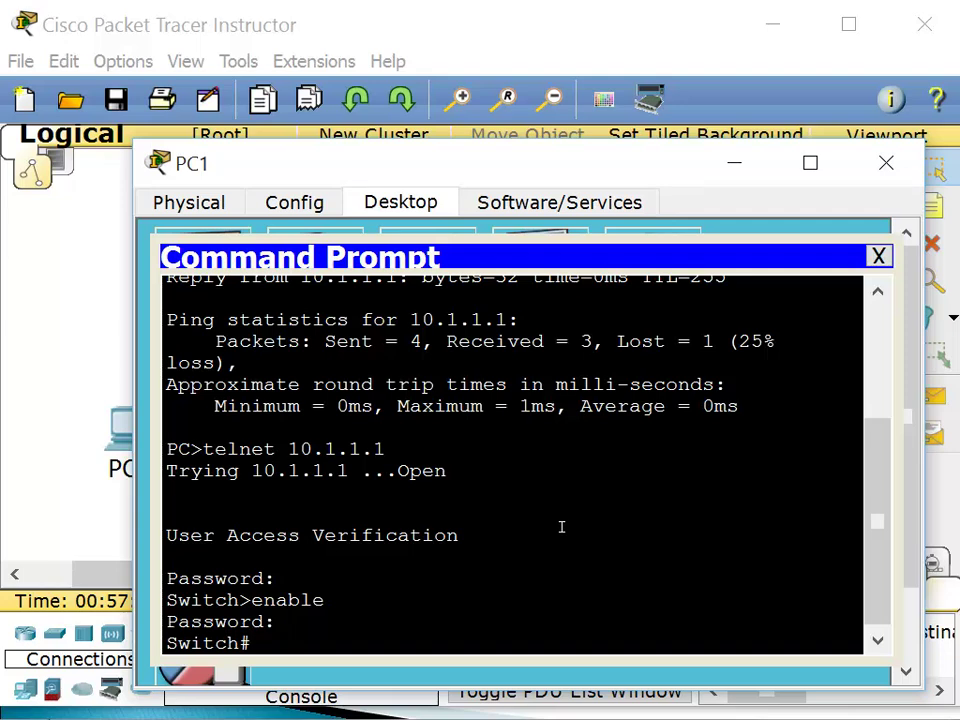
click(878, 256)
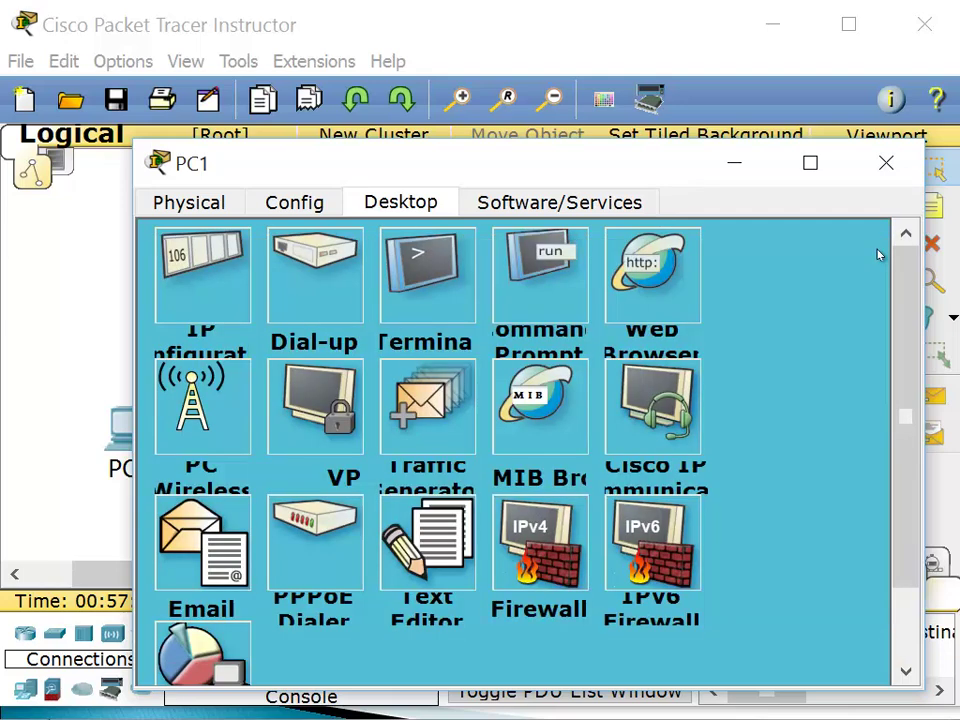
click(518, 268)
key(Return)
key(Return)
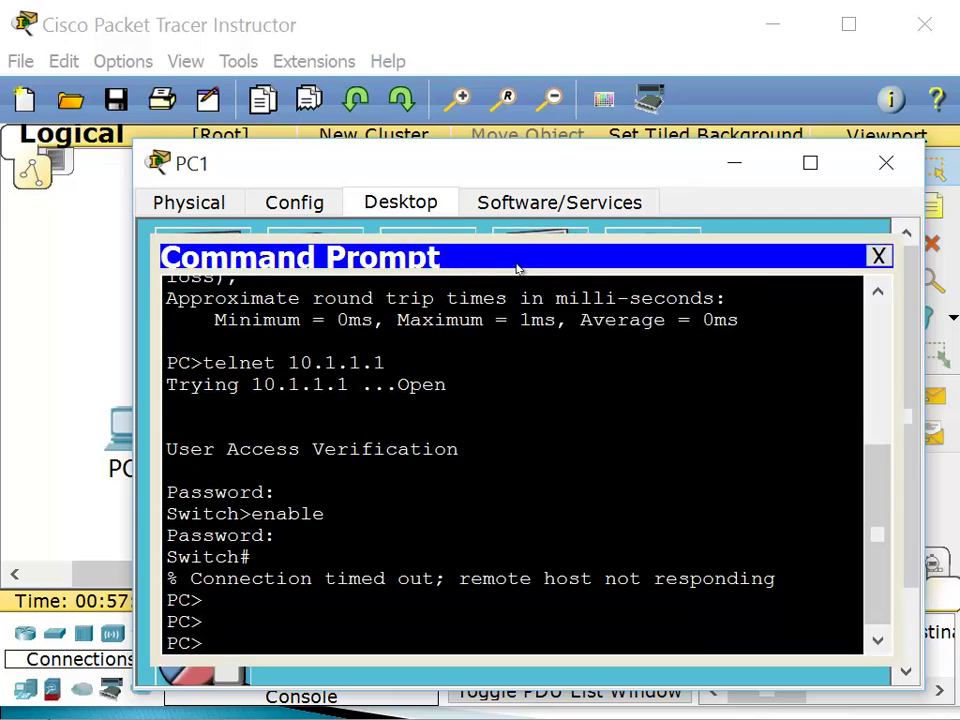
text(ping 192.168.)
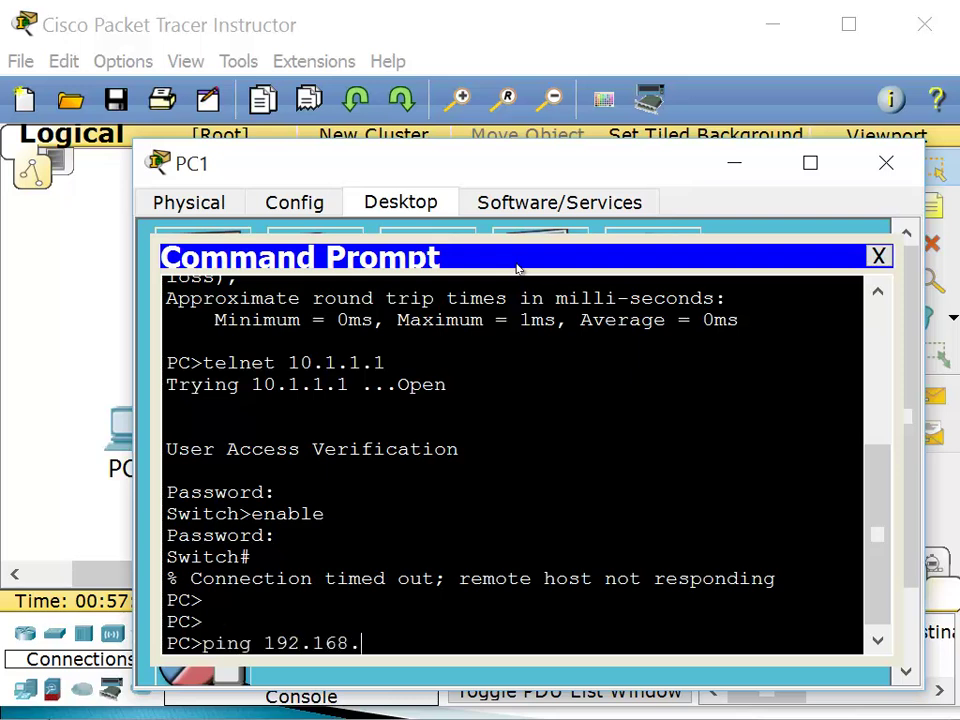
text(1.10)
key(Return)
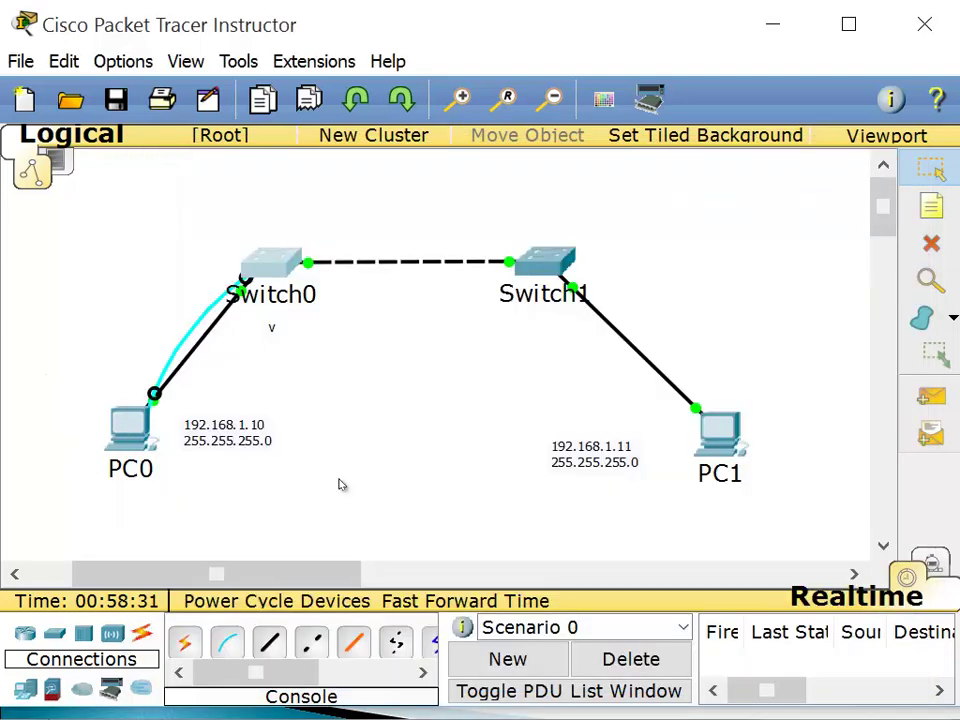
- In Switch0's CLI, set interface vlan 1 to 192.168.1.101 255.255.255.0 and issue no shutdown
click(258, 266)
drag(27, 184, 210, 28)
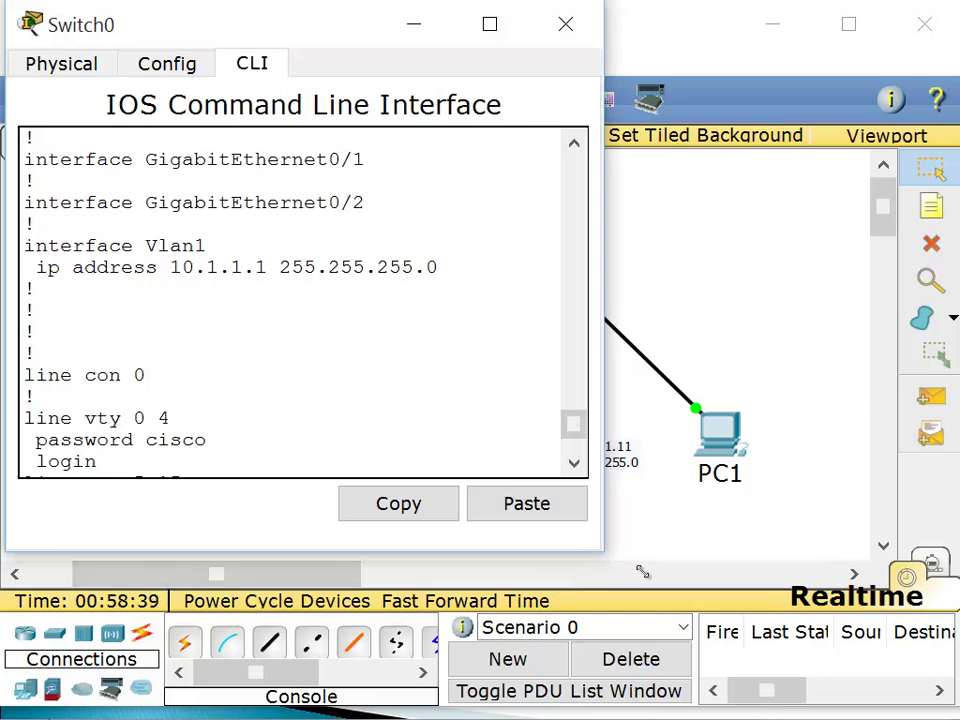
drag(602, 556, 950, 705)
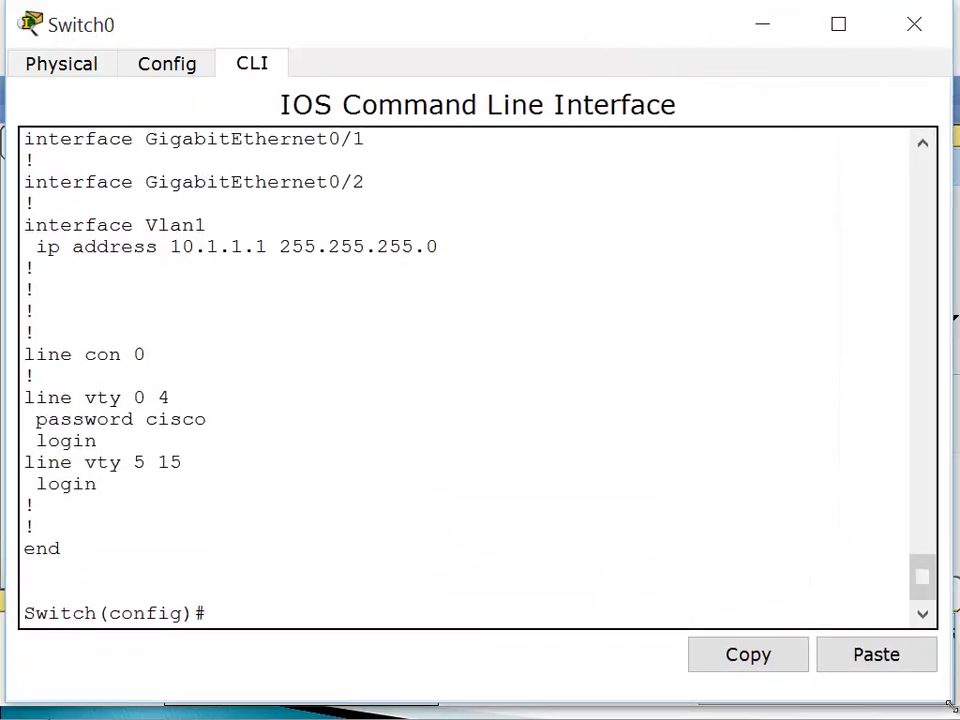
click(695, 598)
text(inte)
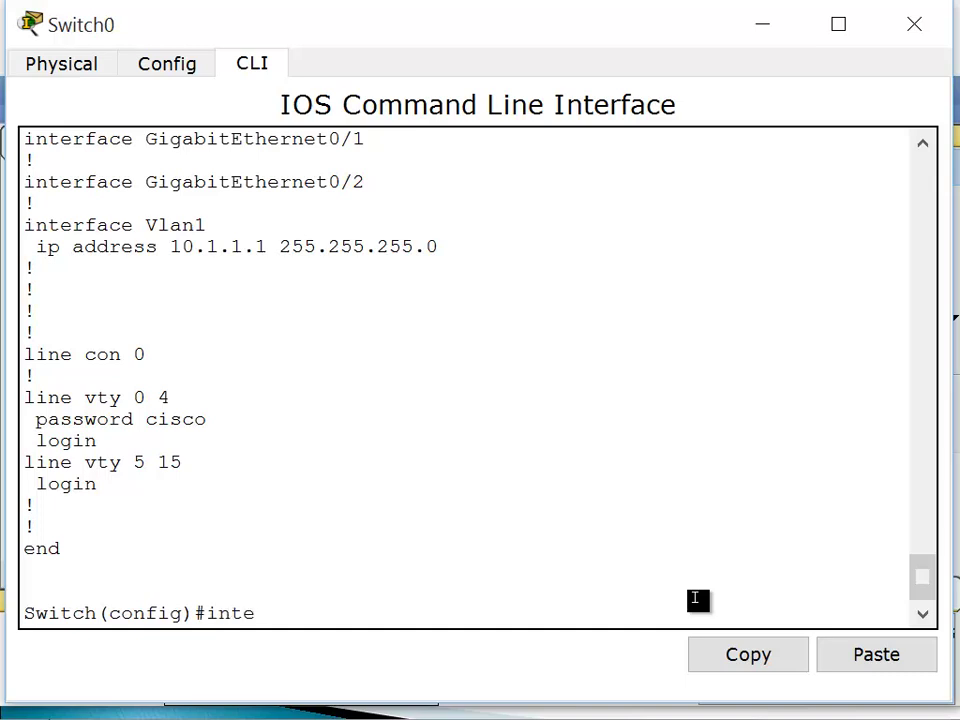
text(rface vlan 1)
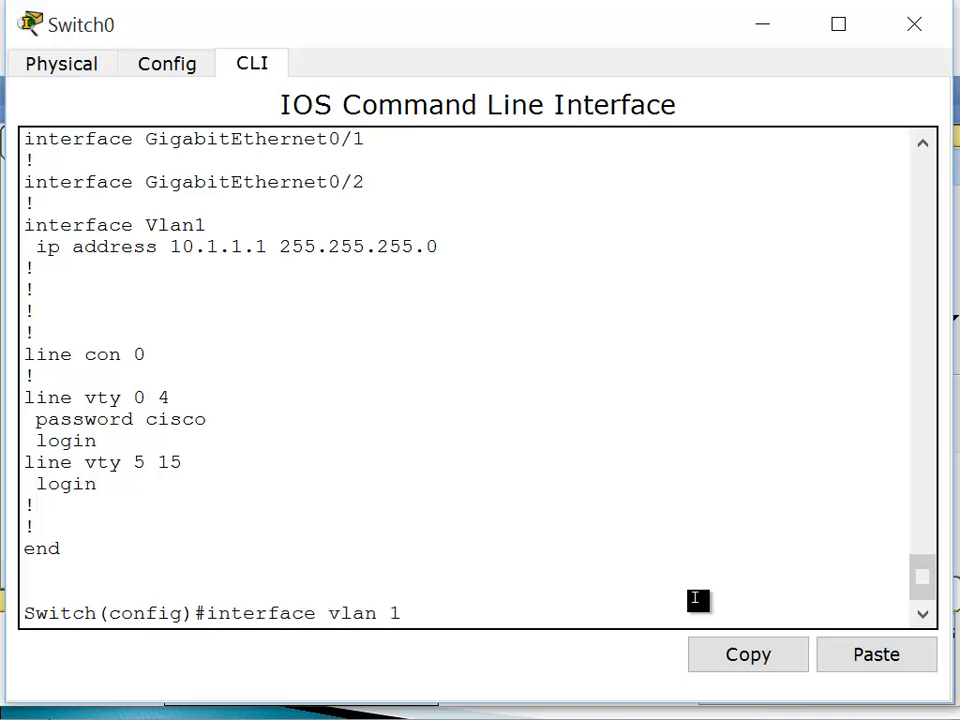
key(Return)
text(ip add)
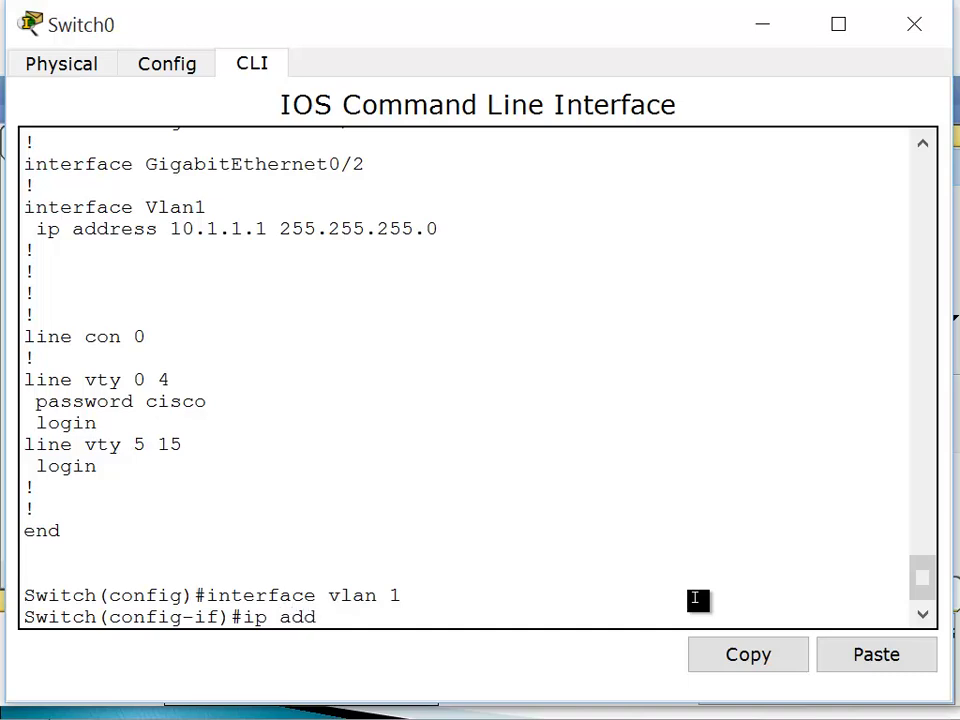
text(ress 192.168)
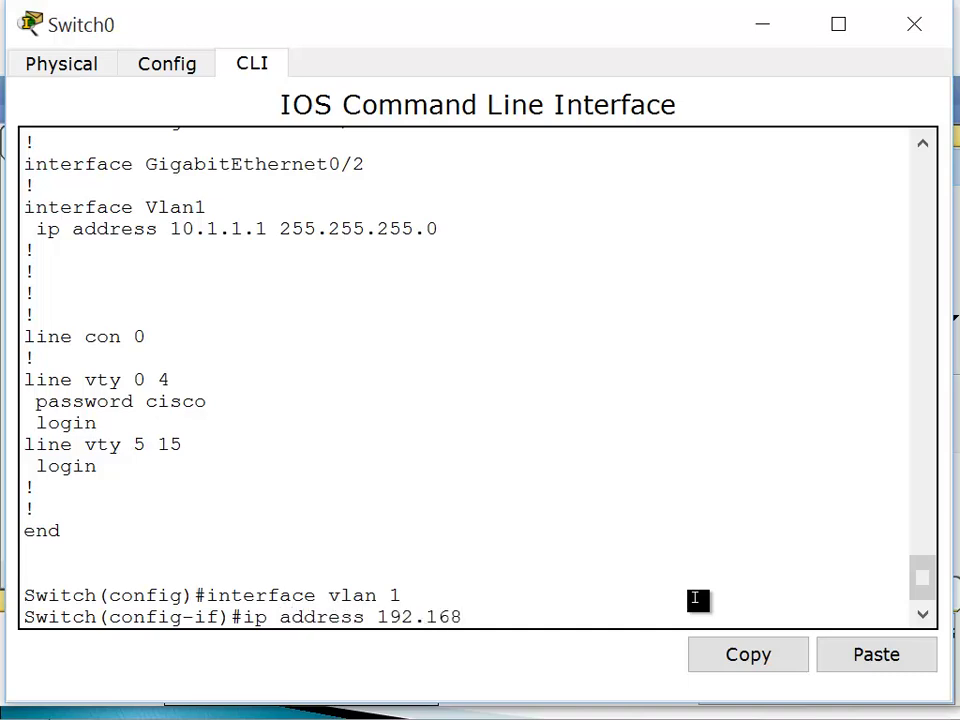
text(.1.101 255.255.255.0)
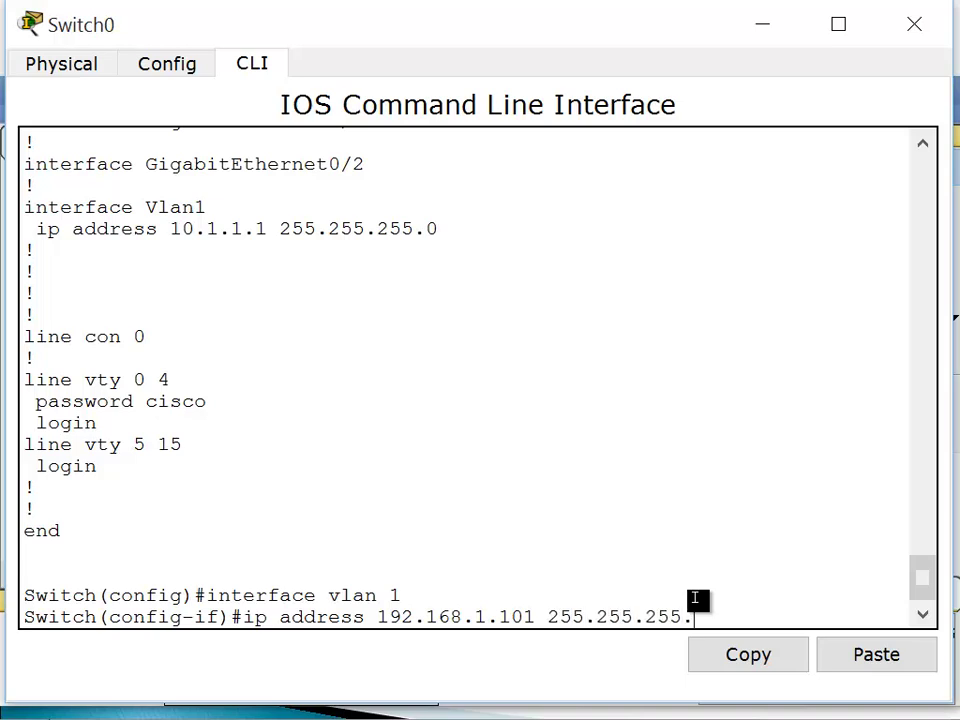
key(Return)
text(no shutdown)
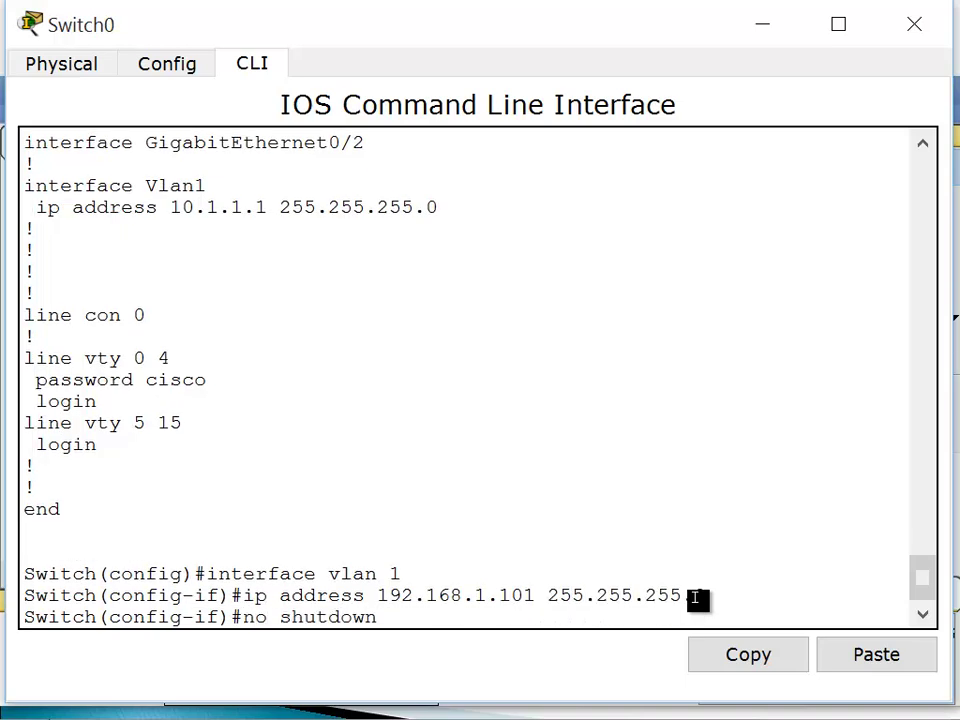
key(Return)
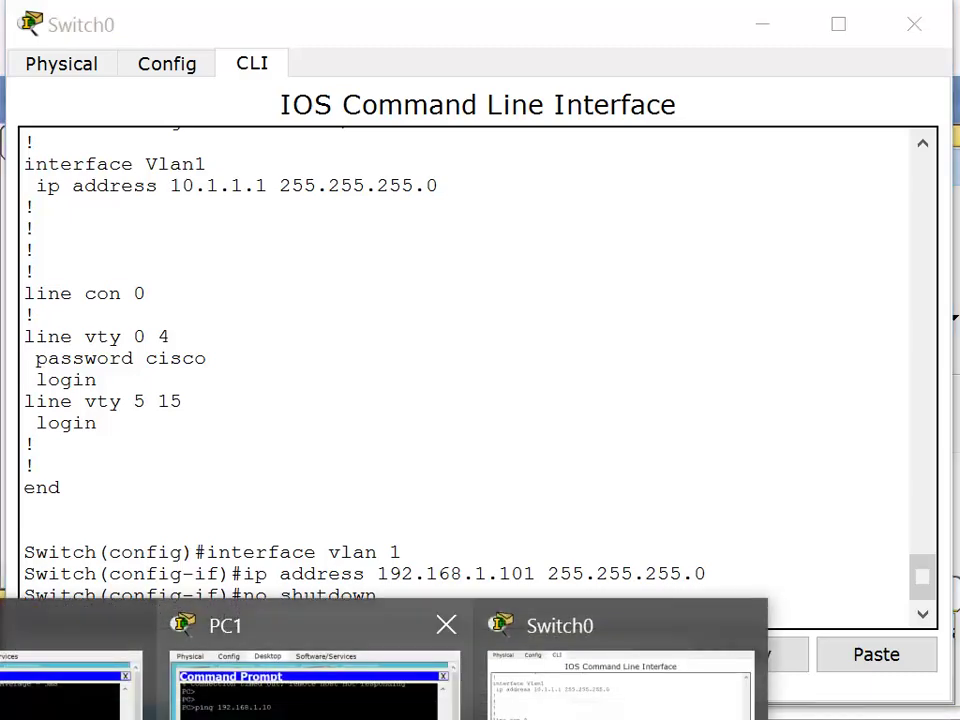
- From PC1's Command Prompt, ping Switch0 at 192.168.1.101
click(315, 680)
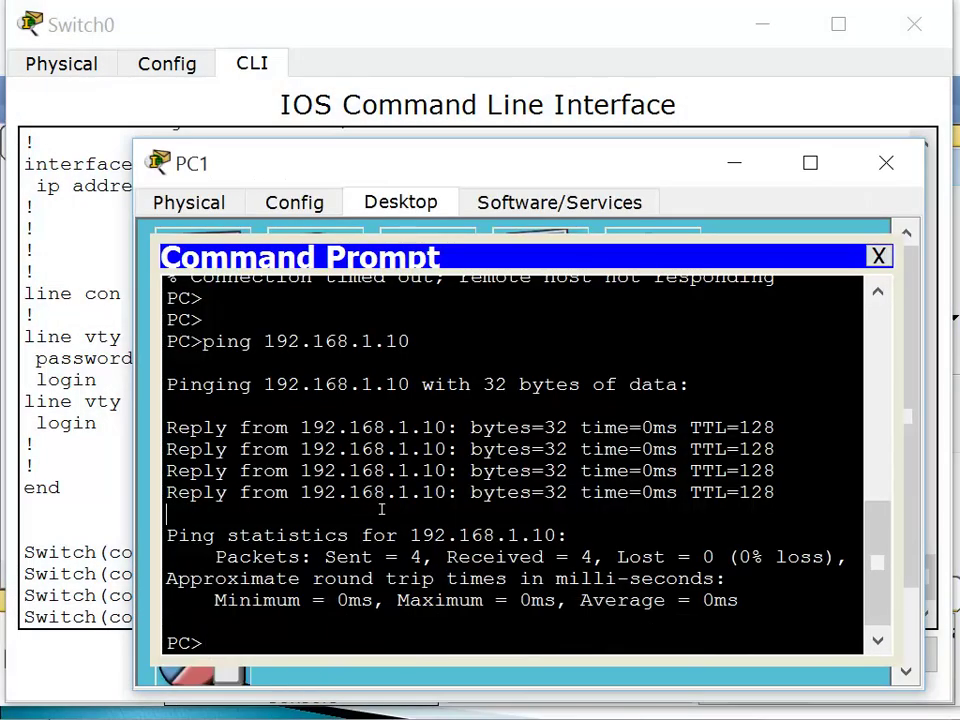
text(t)
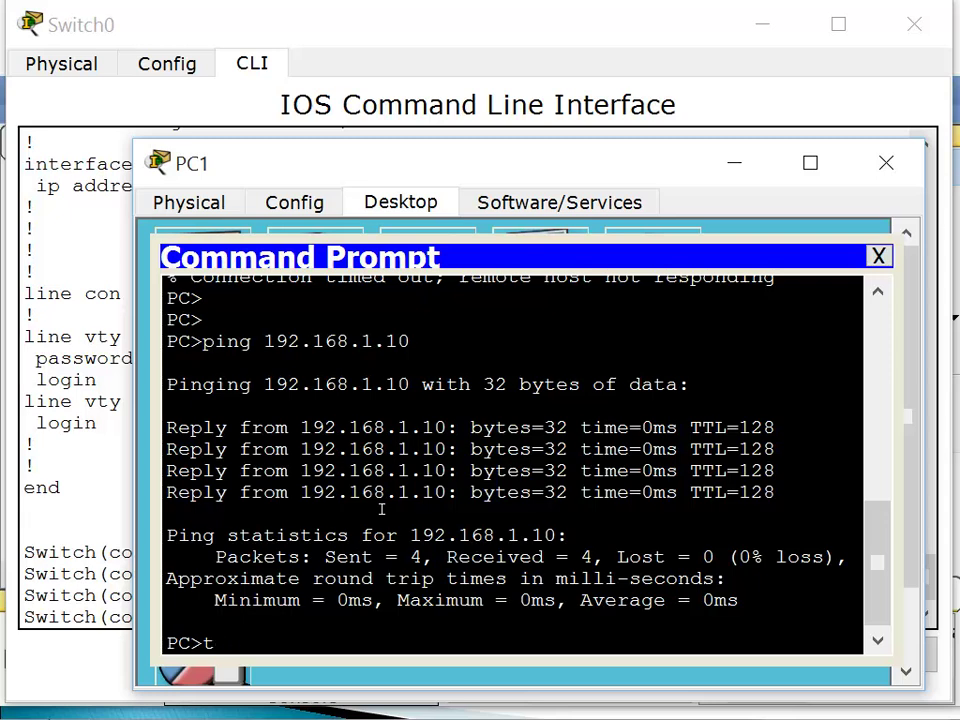
text(eping 192.168.1.101)
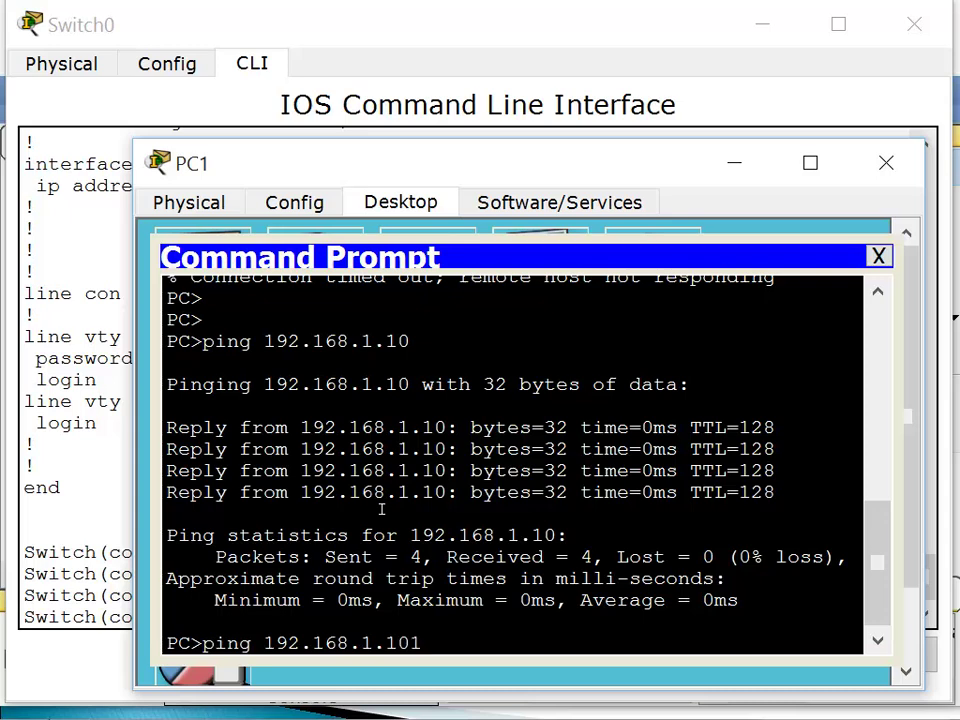
key(Return)
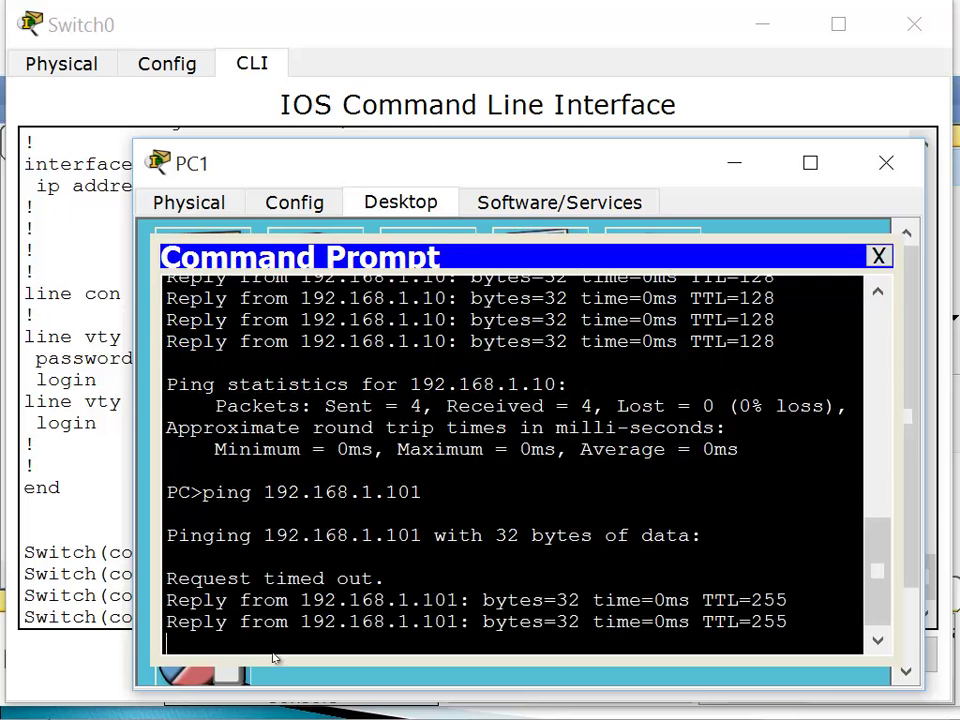
- Telnet into 192.168.1.101 with the login password, then enable with the enable password
text(teln)
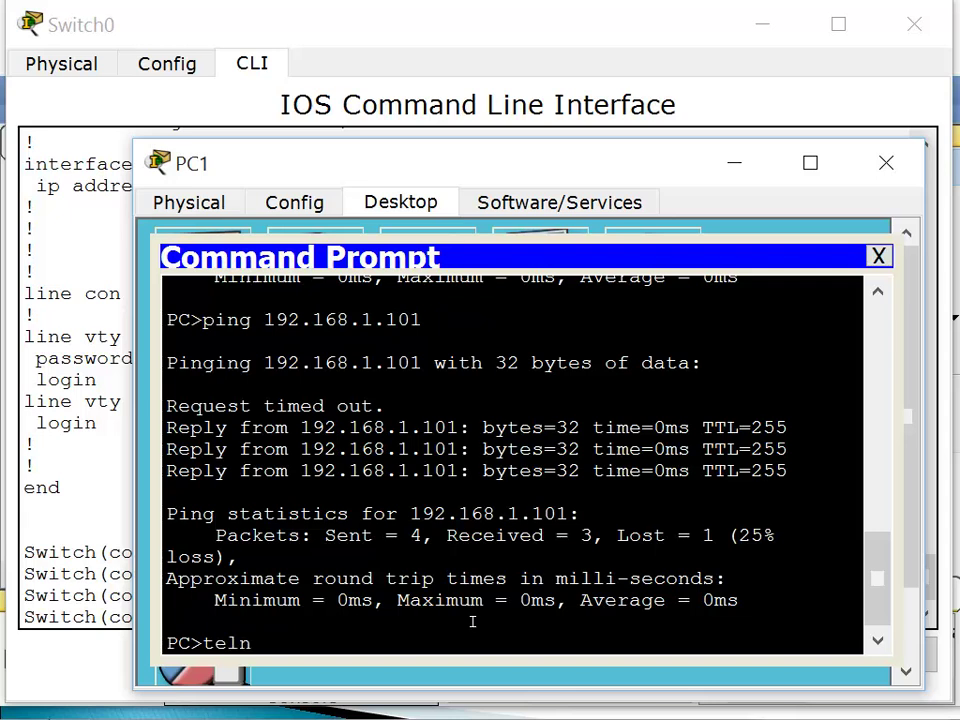
text(et 192.168)
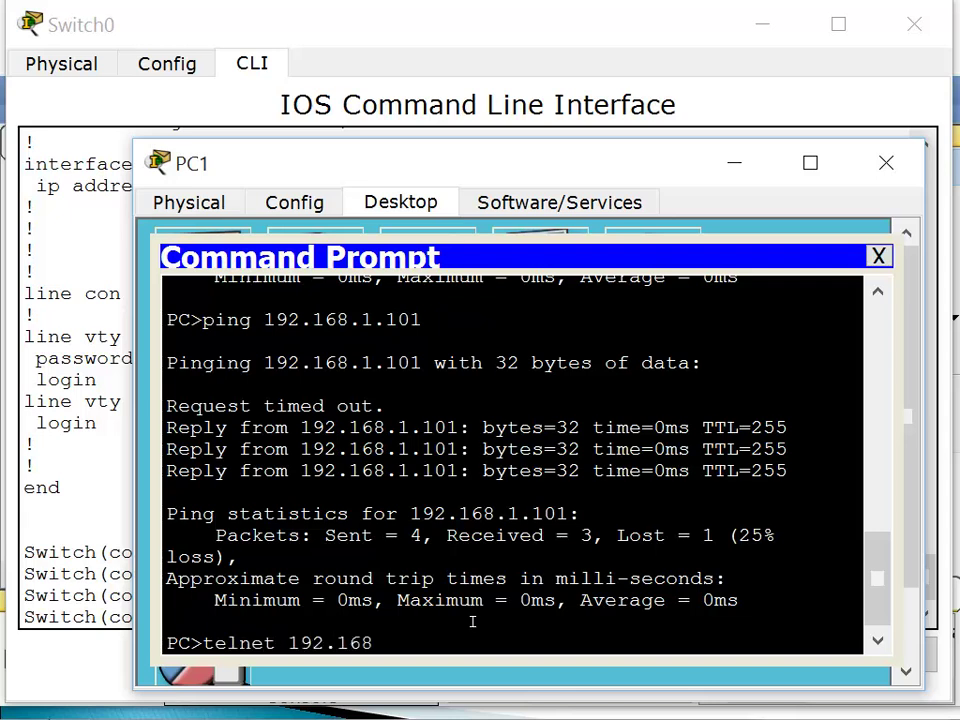
text(.1.101)
key(Return)
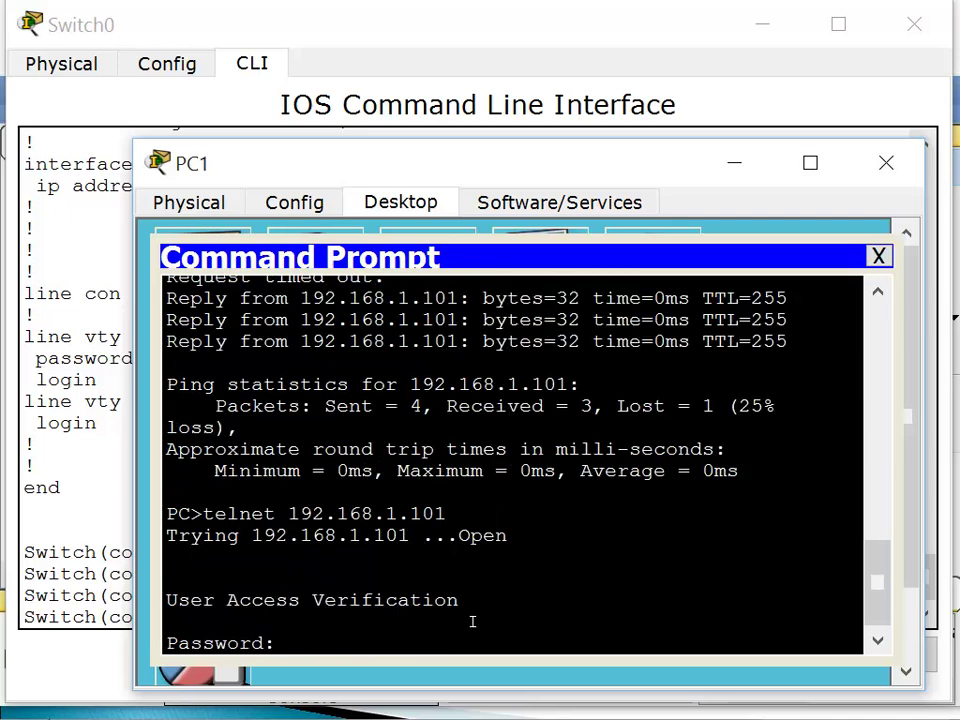
key(Return)
text(en)
key(Return)
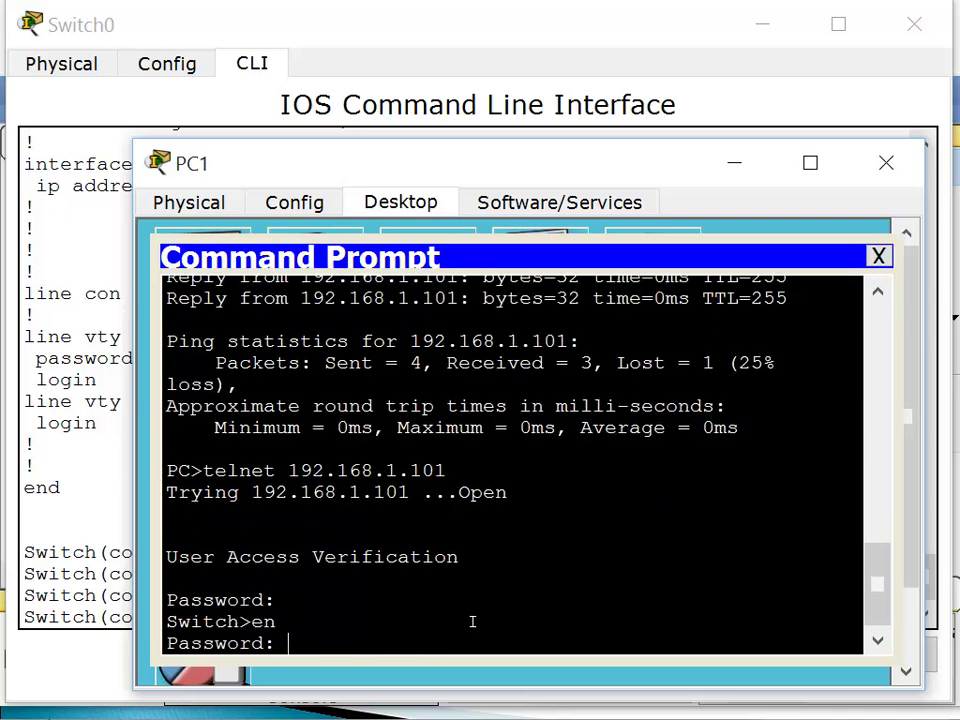
key(Return)
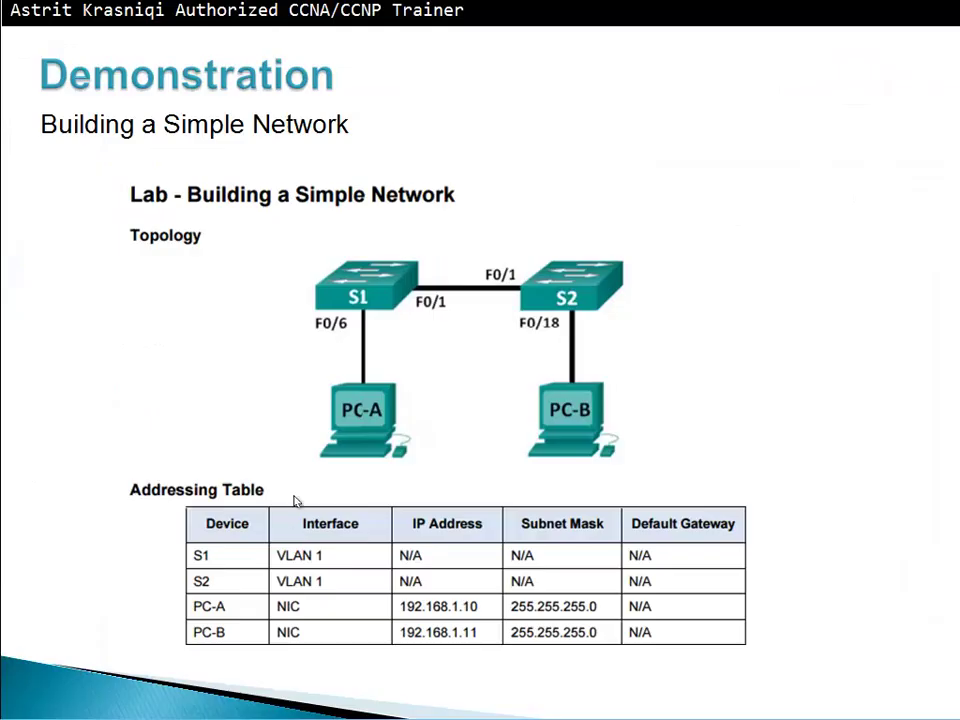
- Advance past the switch management address lab slide to 'Chapter 2 Summary'
key(Right)
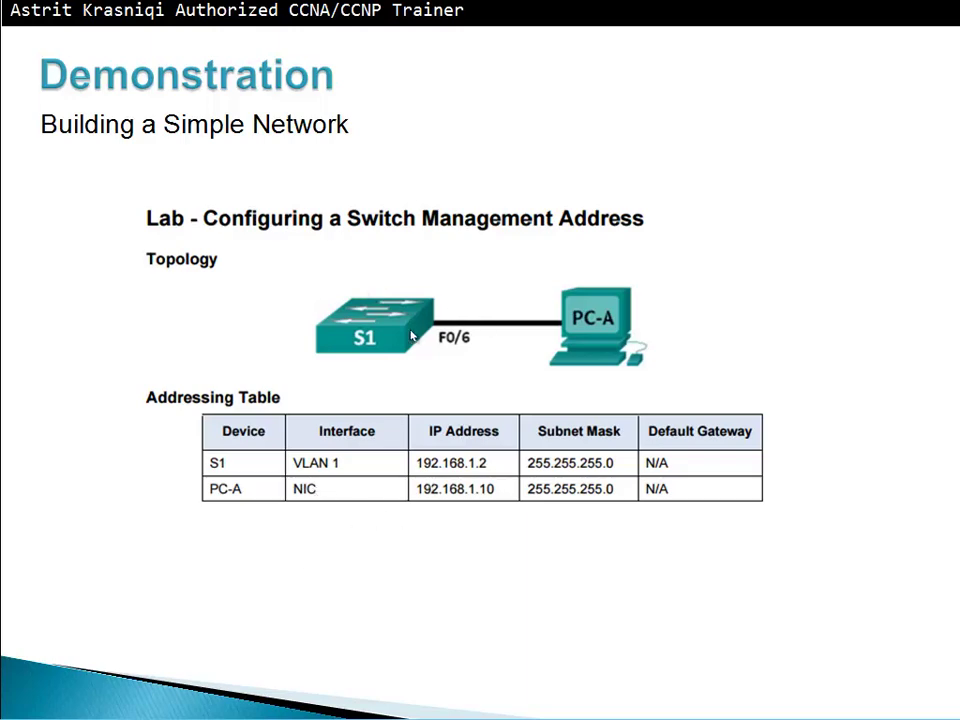
click(394, 577)
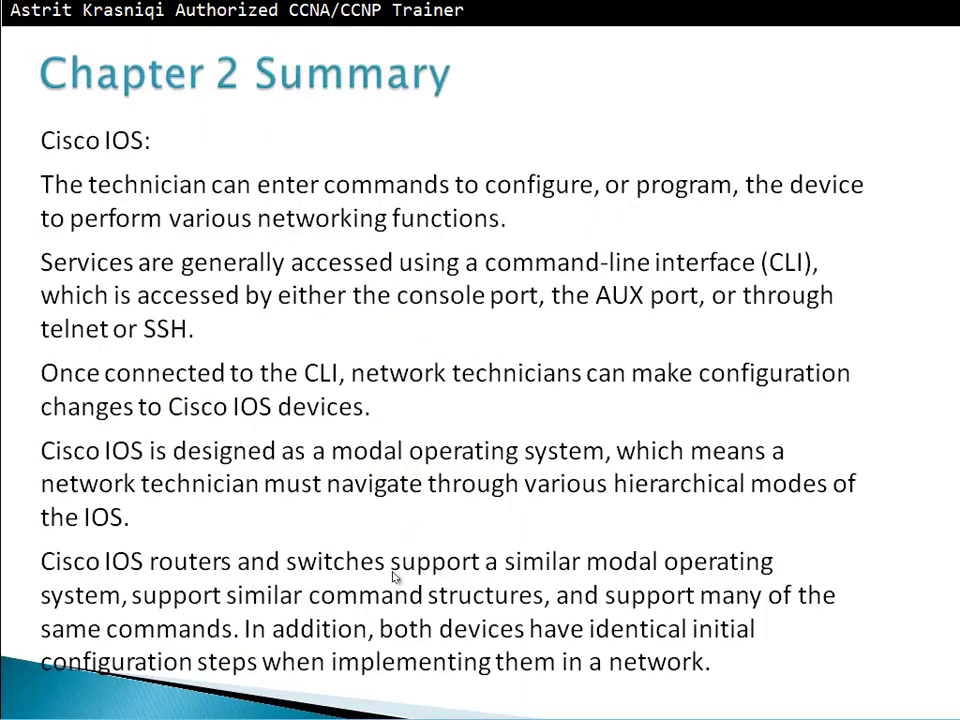